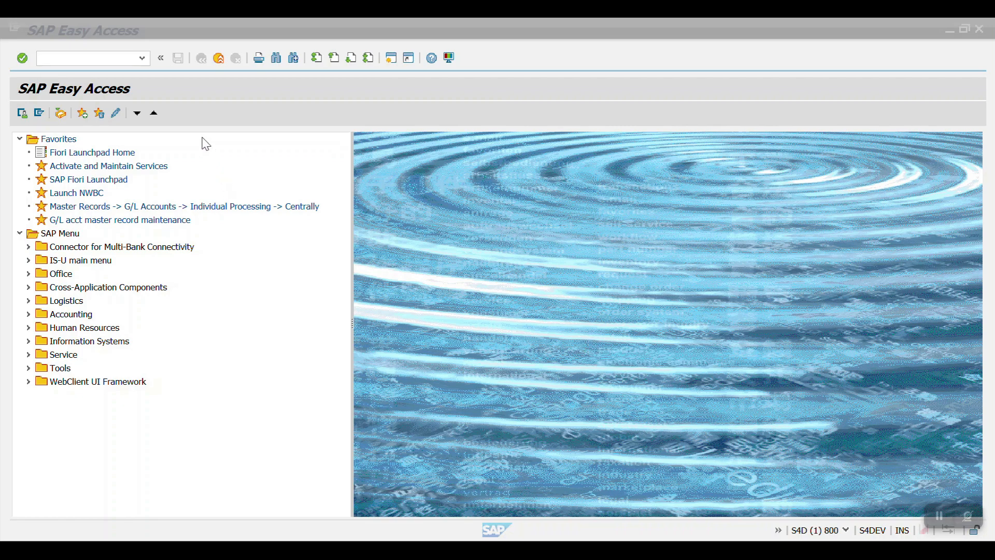
Step: Open the Legacy System Migration Workbench (LSMW) and acknowledge its welcome message
{"action": "left_click", "coordinate": [71, 55]}
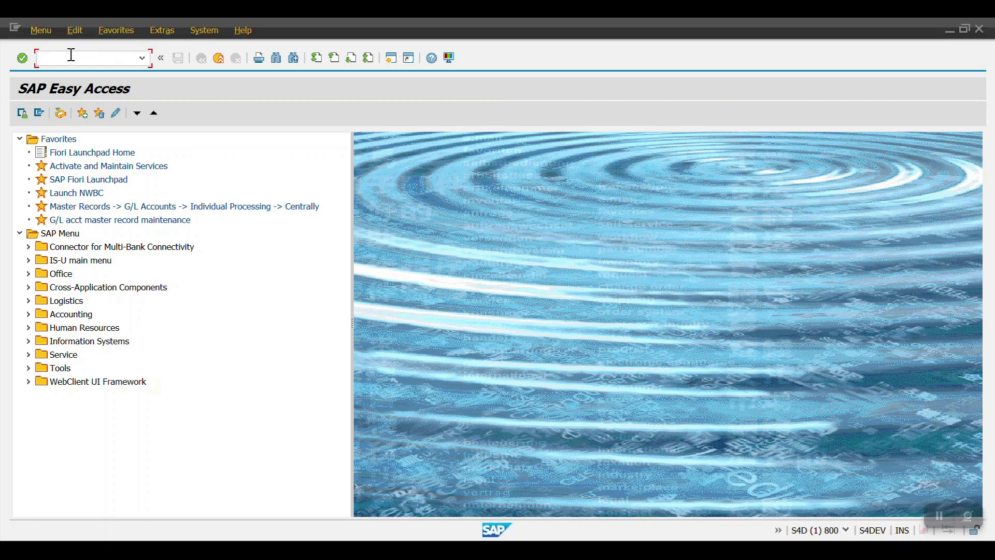
{"action": "type", "text": "ls,"}
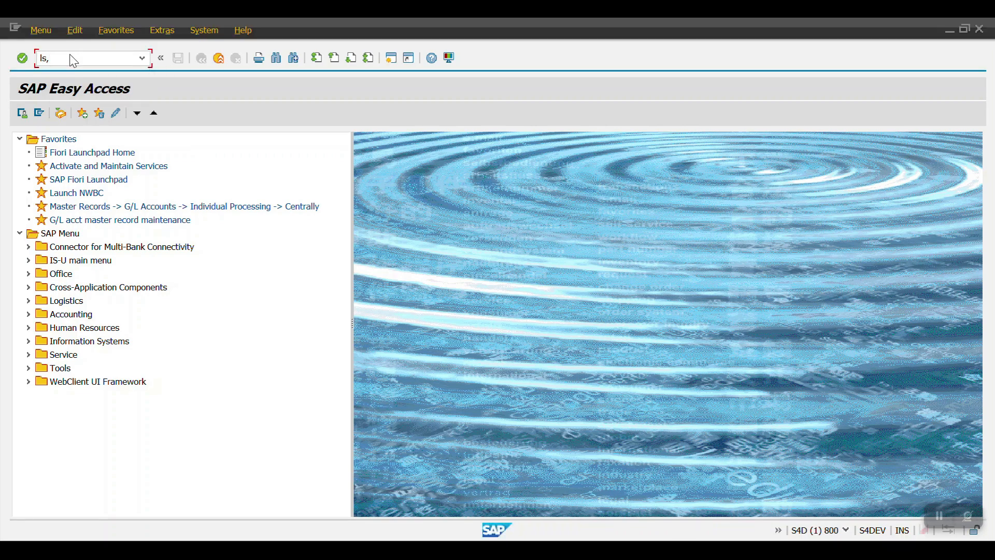
{"action": "key", "text": "BackSpace"}
{"action": "type", "text": "m"}
{"action": "key", "text": "Return"}
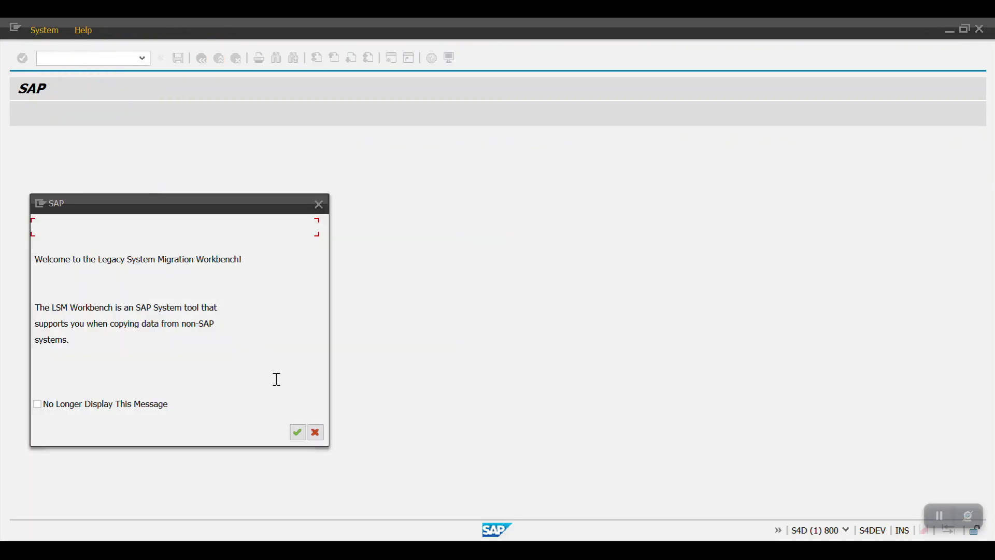
{"action": "left_click", "coordinate": [297, 432]}
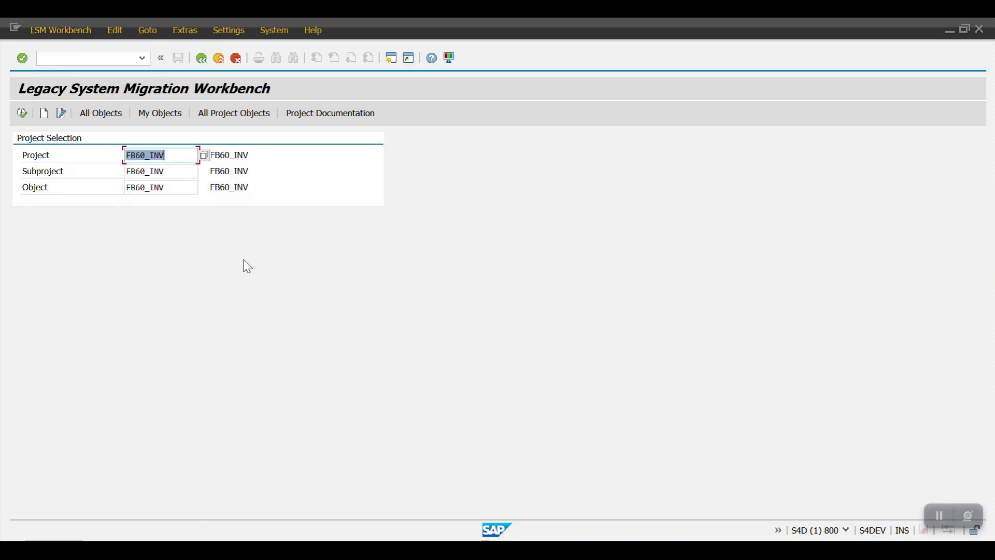
Step: Clear the existing project, subproject and object names and enter FB60_SUPINV as the project
{"action": "left_click", "coordinate": [184, 157]}
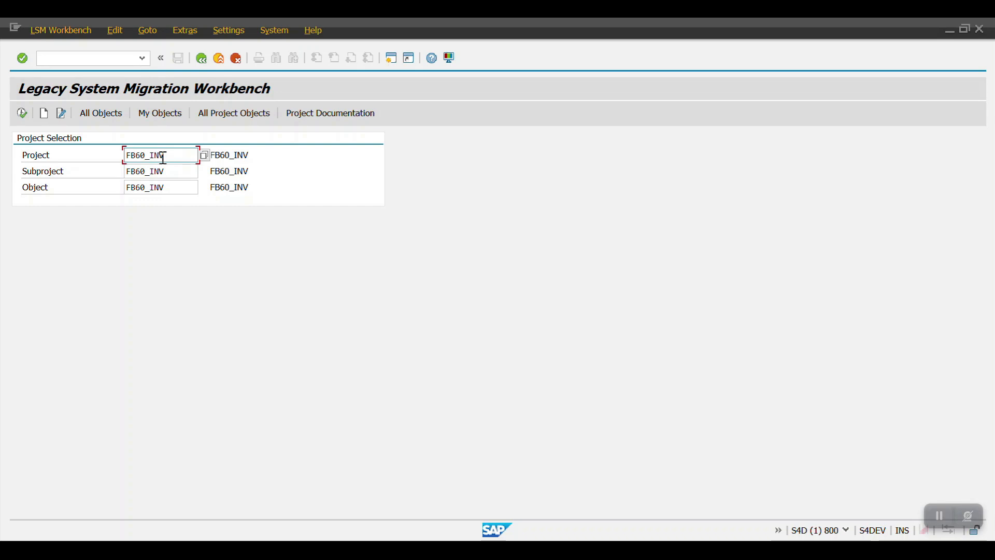
{"action": "left_click_drag", "start_coordinate": [184, 157], "coordinate": [82, 160]}
{"action": "key", "text": "BackSpace"}
{"action": "mouse_move", "coordinate": [171, 180]}
{"action": "left_mouse_down"}
{"action": "mouse_move", "coordinate": [93, 184]}
{"action": "mouse_move", "coordinate": [180, 187]}
{"action": "left_mouse_up"}
{"action": "key", "text": "BackSpace"}
{"action": "key", "text": "BackSpace"}
{"action": "left_click", "coordinate": [142, 152]}
{"action": "type", "text": "FB"}
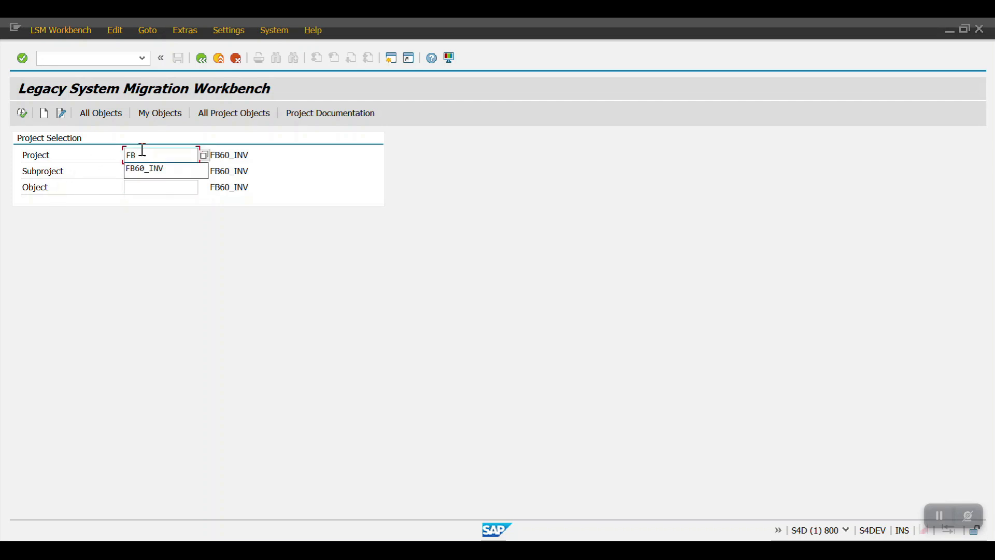
{"action": "type", "text": "60_SINV"}
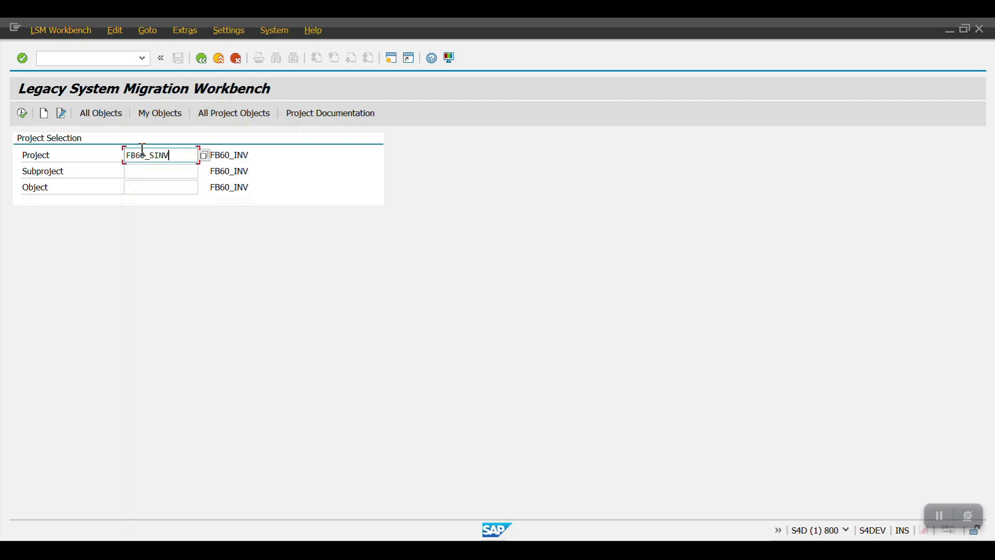
{"action": "type", "text": "UP"}
Step: Copy the project name FB60_SUPINV into the subproject and object fields and confirm the selection
{"action": "left_click_drag", "start_coordinate": [189, 155], "coordinate": [112, 166]}
{"action": "key", "text": "ctrl+c"}
{"action": "left_click", "coordinate": [152, 173]}
{"action": "key", "text": "ctrl+v"}
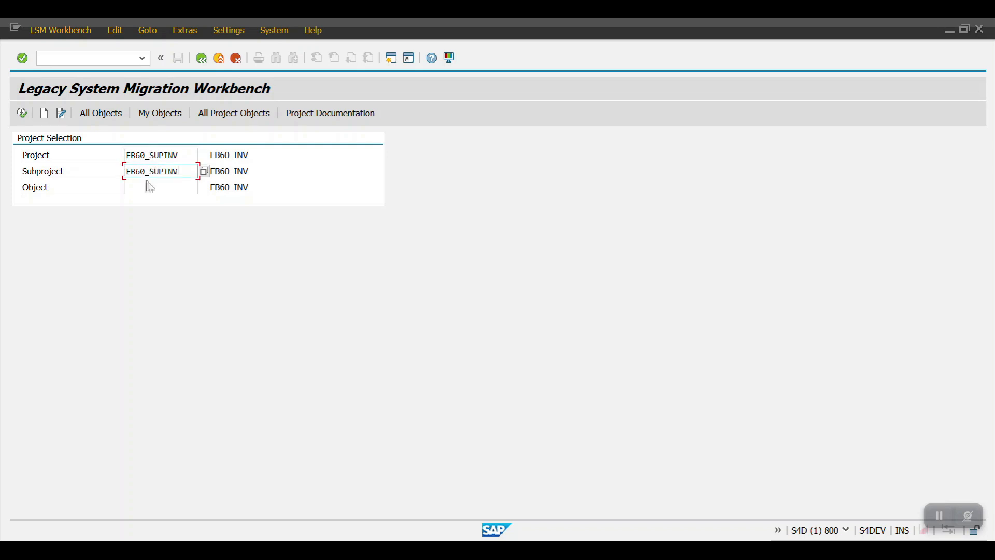
{"action": "left_click", "coordinate": [146, 192]}
{"action": "key", "text": "ctrl+v"}
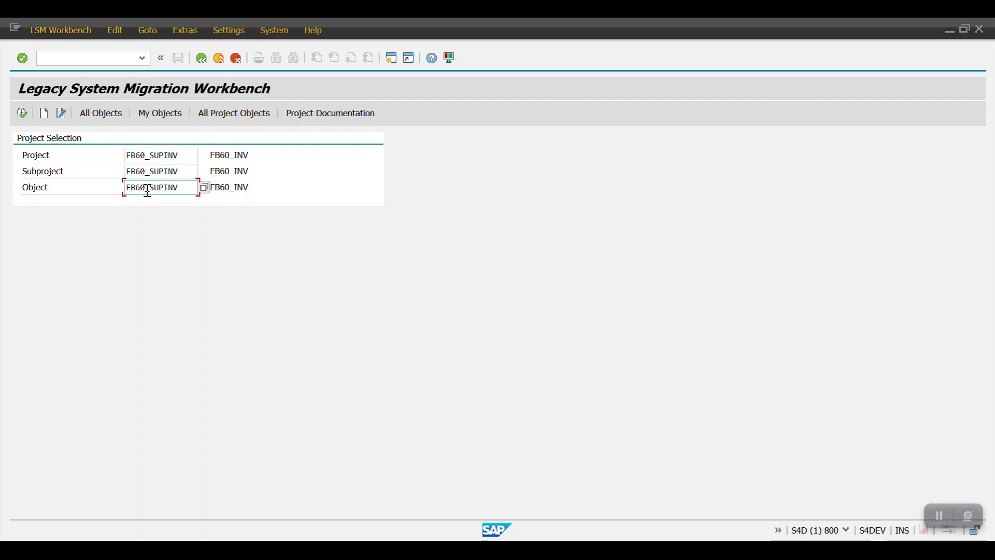
{"action": "key", "text": "Return"}
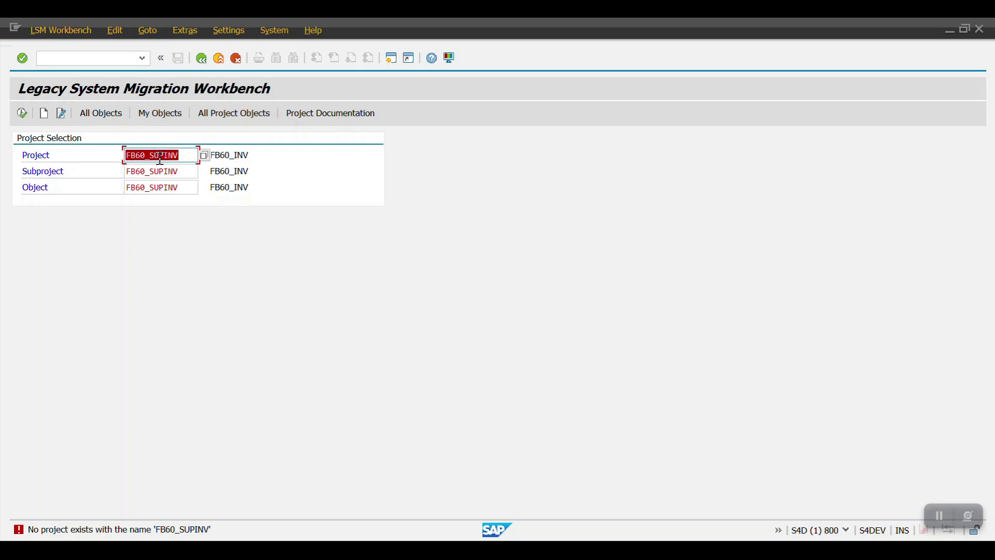
Step: Create the FB60_SUPINV project, subproject and object, each with FB60_SUPINV as its description or name
{"action": "left_click", "coordinate": [46, 112]}
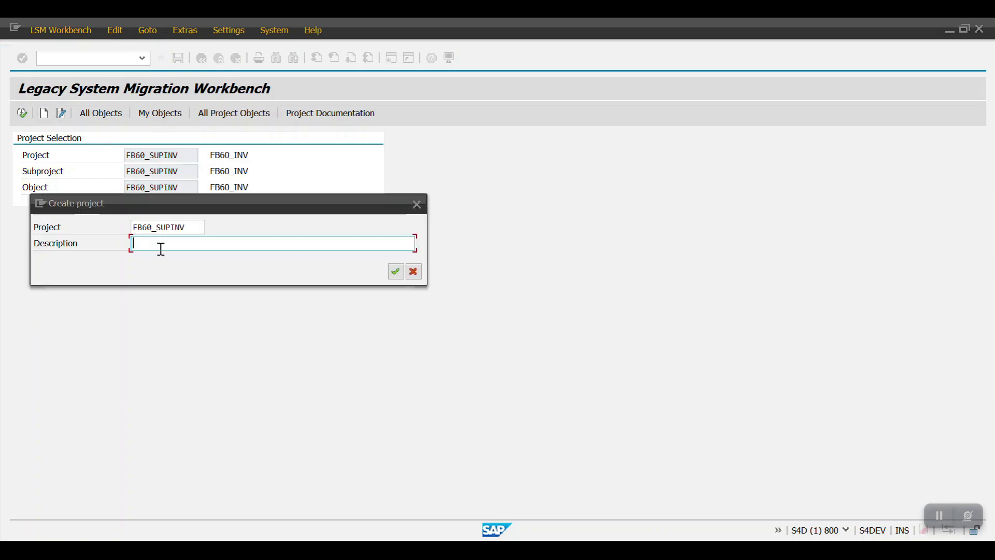
{"action": "key", "text": "ctrl+v"}
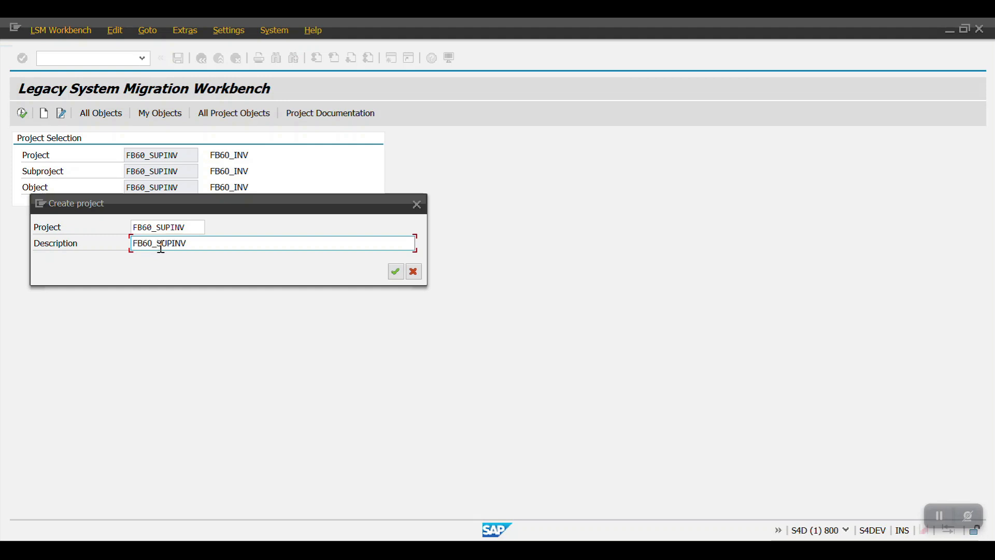
{"action": "left_click", "coordinate": [395, 272]}
{"action": "key", "text": "ctrl+v"}
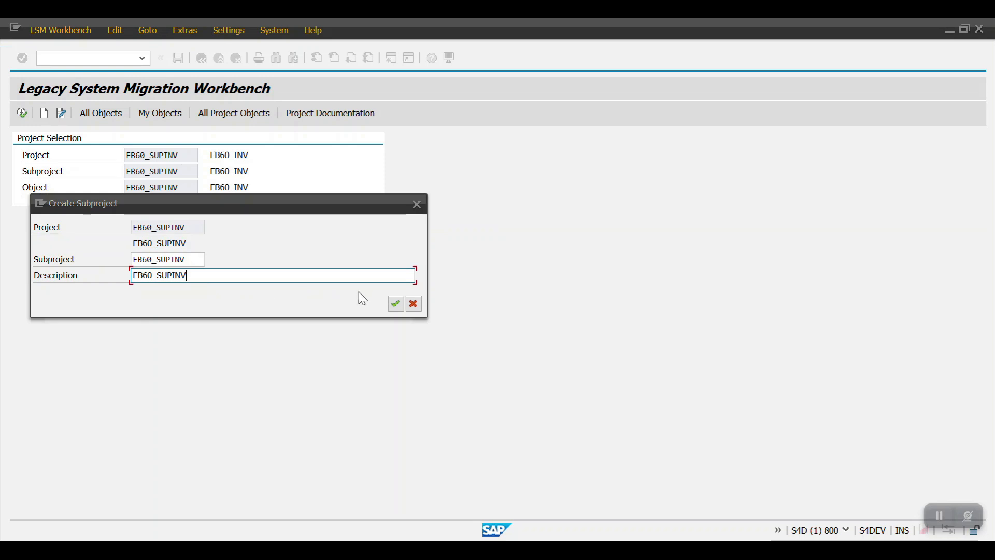
{"action": "left_click", "coordinate": [394, 304]}
{"action": "key", "text": "ctrl+v"}
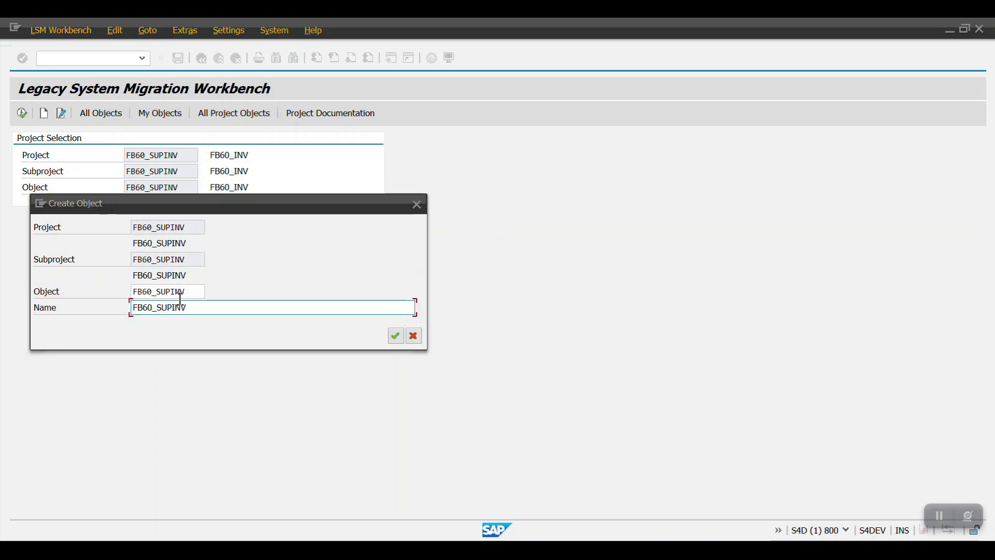
{"action": "left_click", "coordinate": [937, 518]}
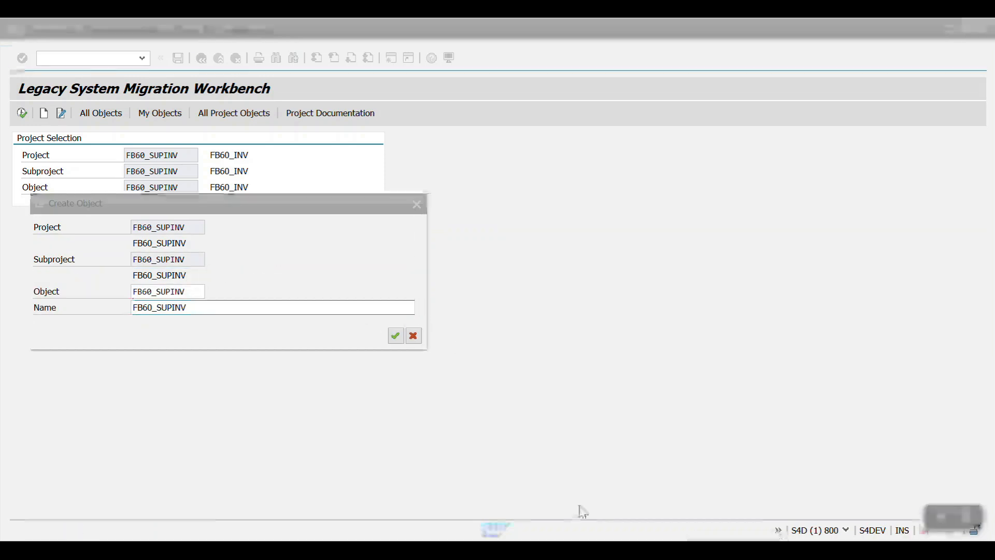
{"action": "left_click", "coordinate": [395, 336]}
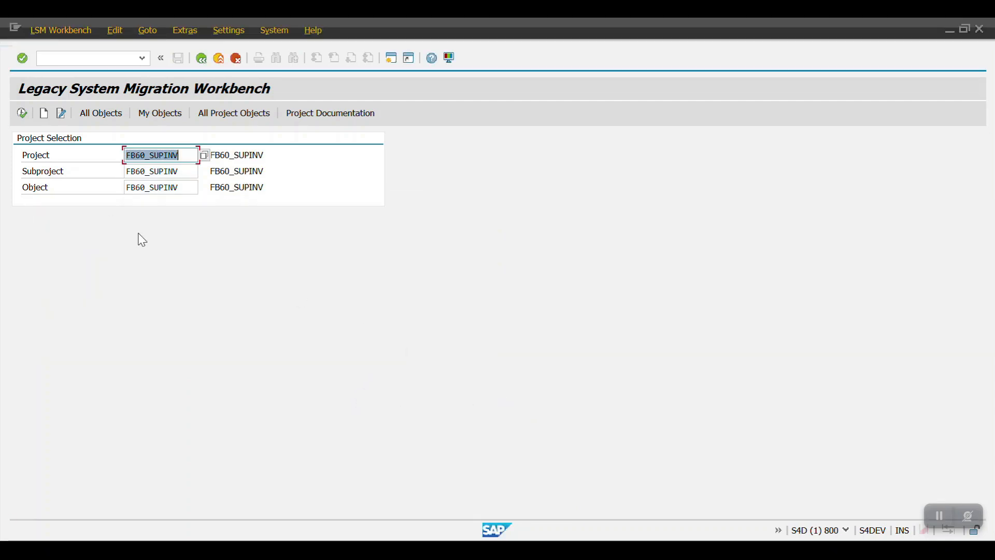
Step: Open the project's object attributes in change mode and set the import method to Batch Input Recording
{"action": "left_click", "coordinate": [23, 113]}
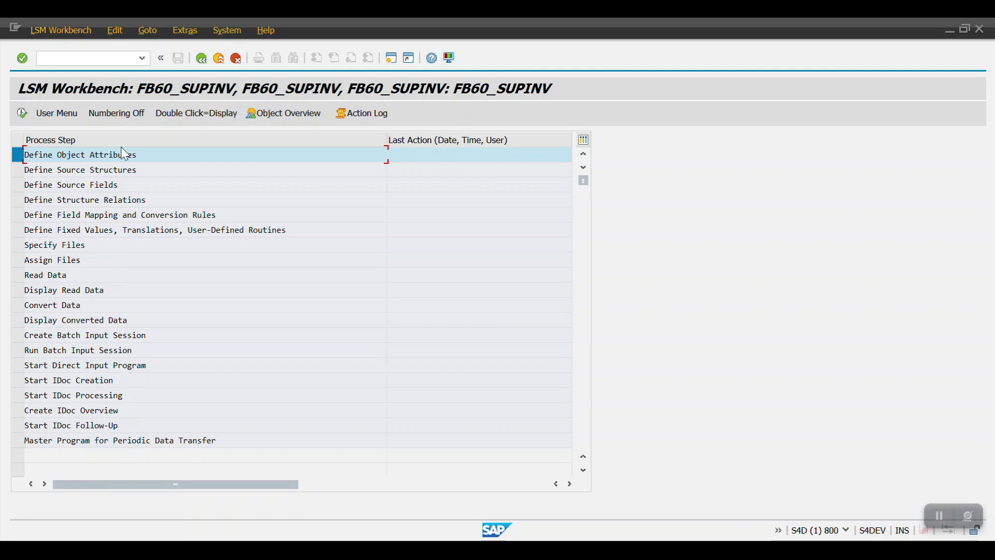
{"action": "double_click", "coordinate": [65, 156]}
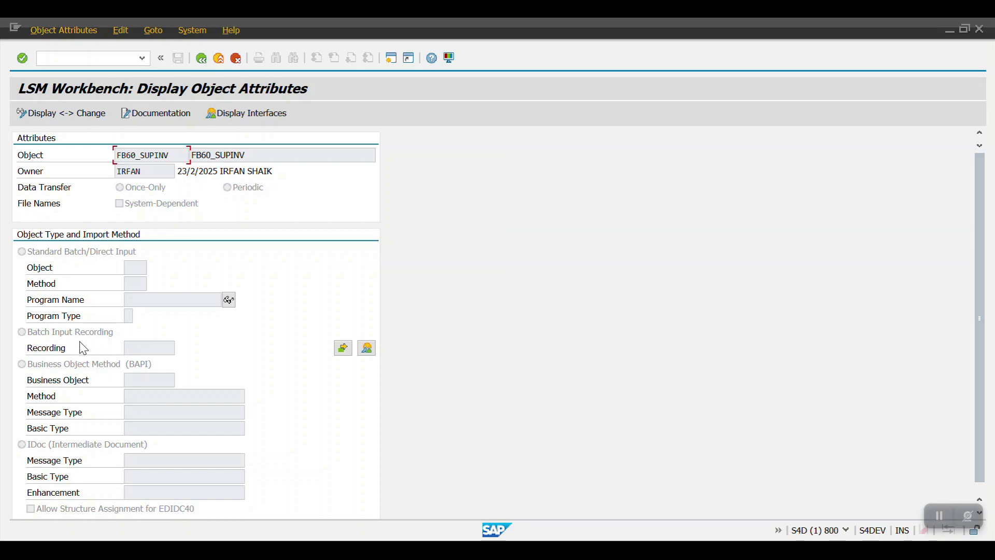
{"action": "left_click", "coordinate": [49, 118]}
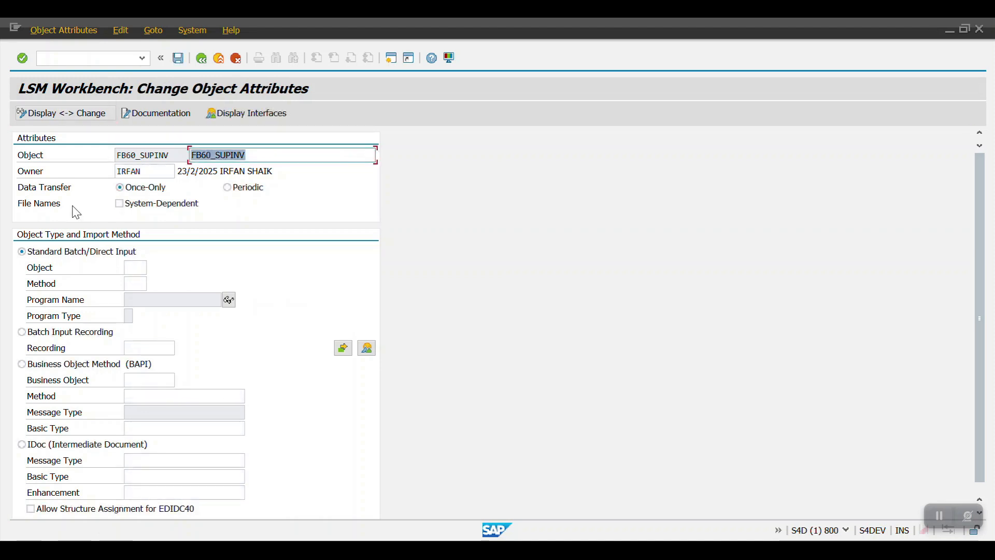
{"action": "left_click", "coordinate": [69, 337]}
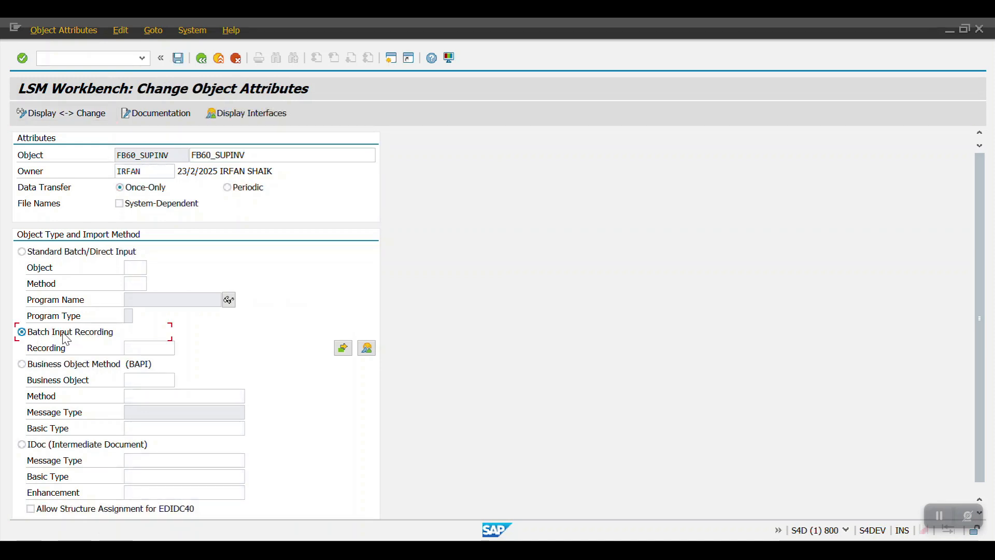
Step: Create a recording named FB60INV with a description and start it for transaction code FB60
{"action": "left_click", "coordinate": [366, 348]}
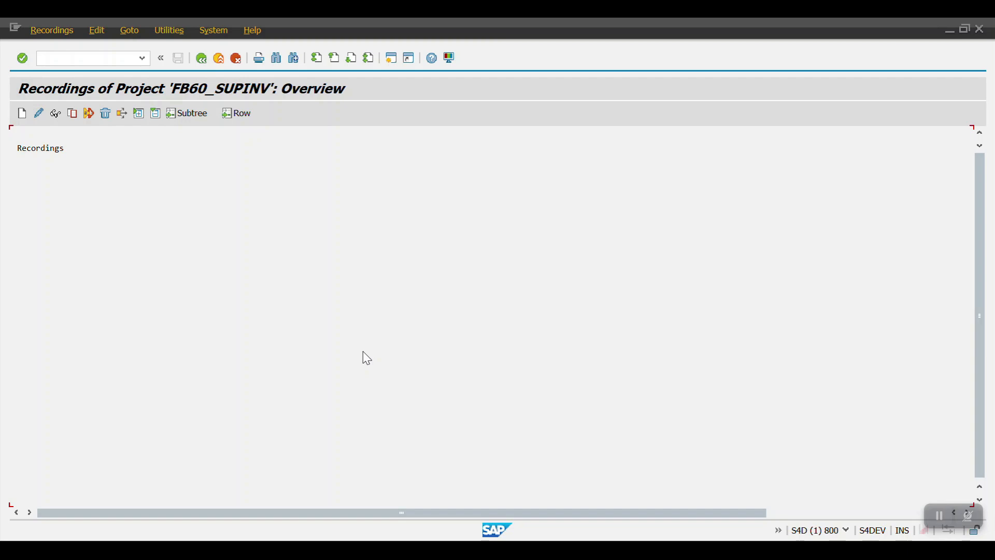
{"action": "left_click", "coordinate": [24, 116]}
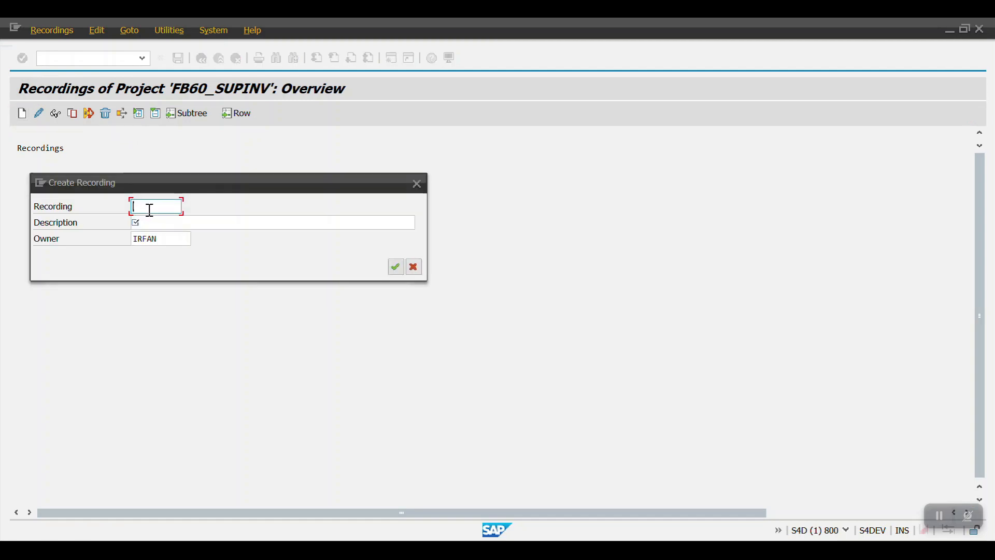
{"action": "left_click", "coordinate": [150, 211]}
{"action": "left_click", "coordinate": [151, 221]}
{"action": "left_click", "coordinate": [169, 222]}
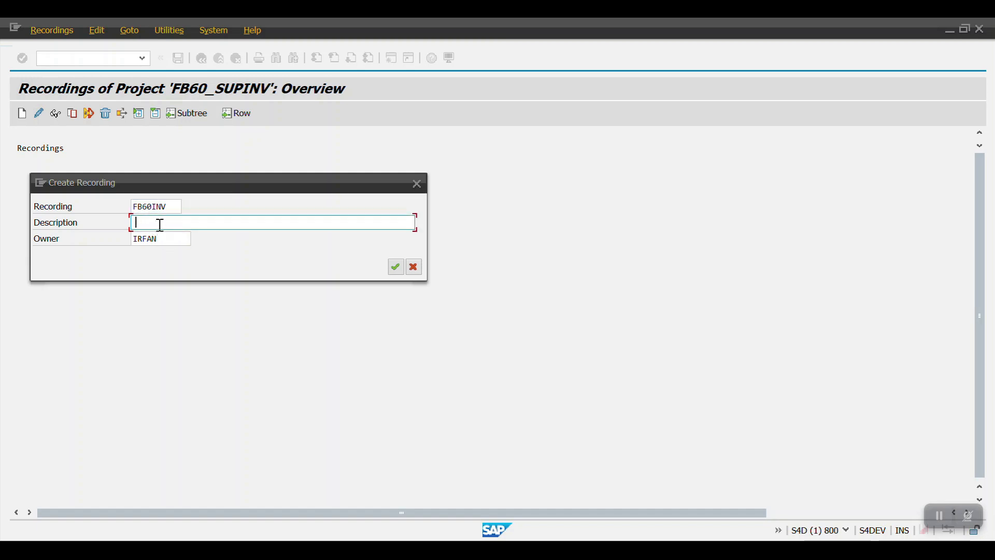
{"action": "key", "text": "ctrl+v"}
{"action": "left_click", "coordinate": [396, 268]}
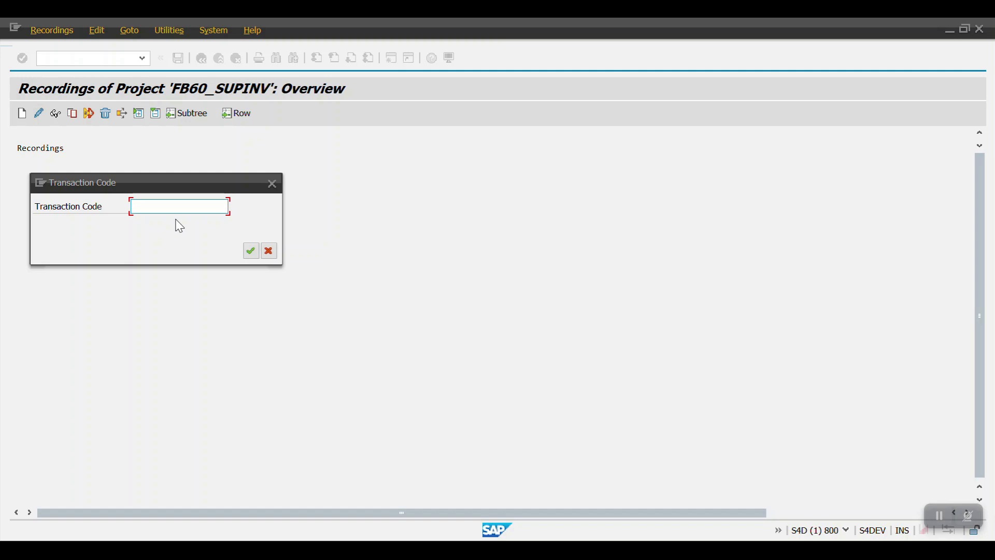
{"action": "type", "text": "FB60"}
{"action": "left_click", "coordinate": [252, 254]}
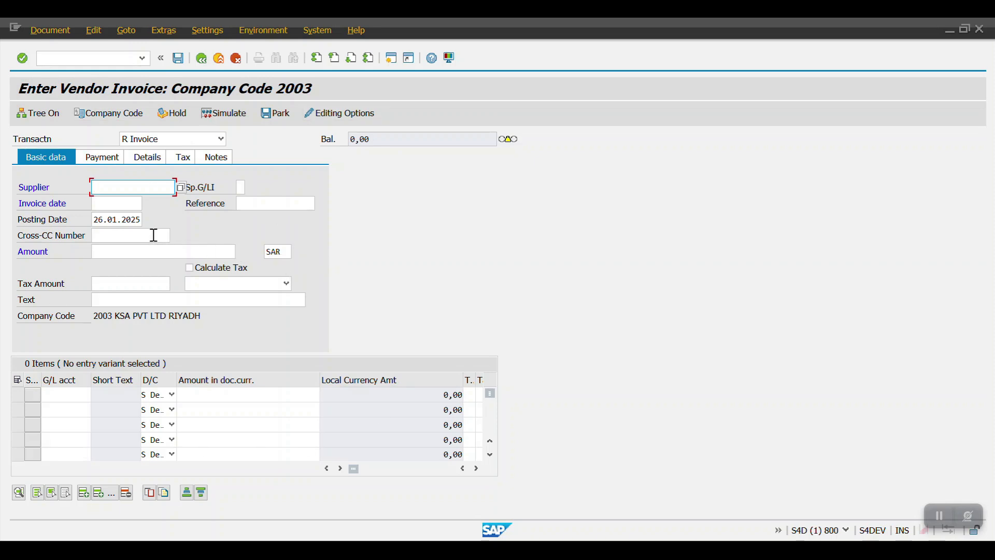
Step: Enter supplier 6, invoice date 26.01.2025 and reference LSMW_TEST_01 in the vendor invoice header
{"action": "left_click", "coordinate": [103, 189]}
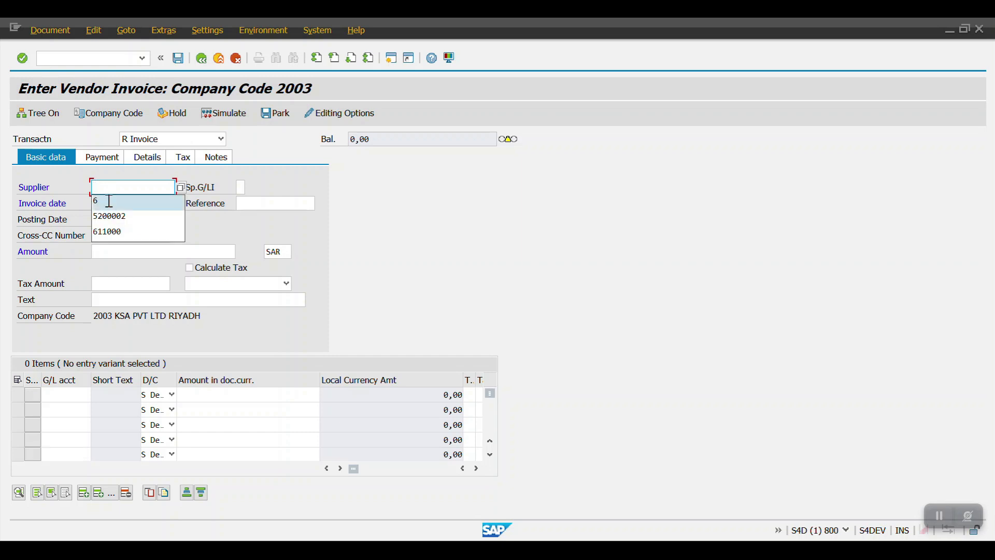
{"action": "left_click", "coordinate": [109, 201]}
{"action": "left_click", "coordinate": [119, 204]}
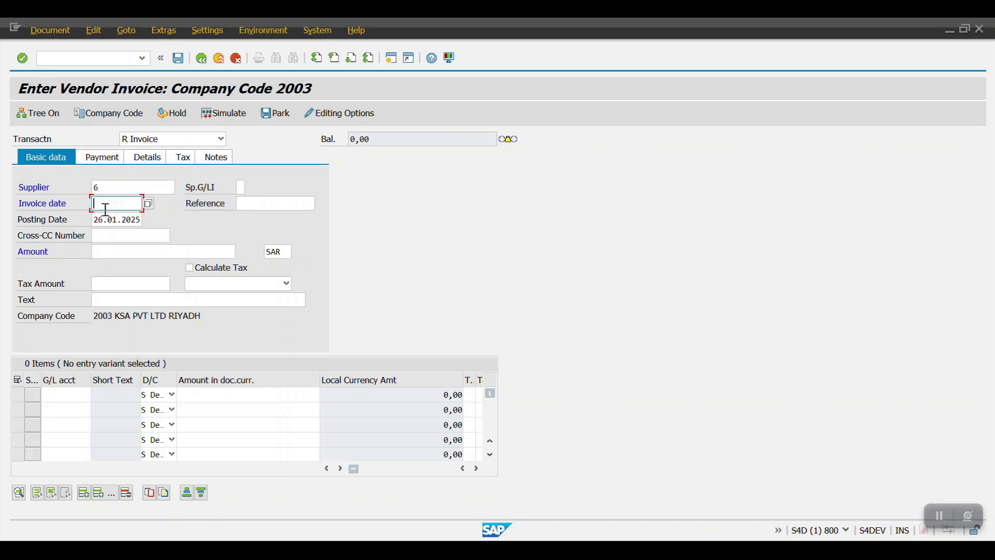
{"action": "type", "text": "26.01.2025"}
{"action": "left_click", "coordinate": [266, 202]}
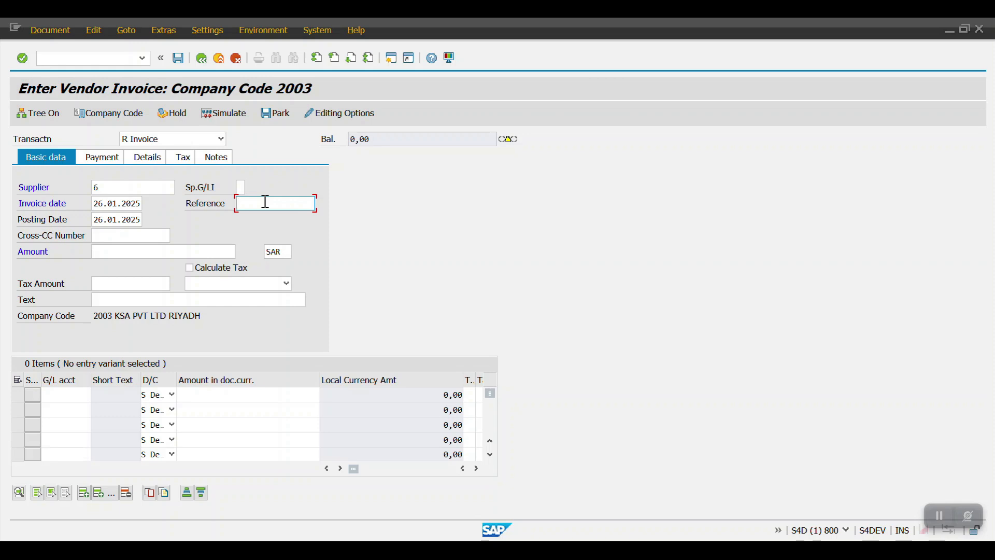
{"action": "type", "text": "LSMW_TEST_01"}
Step: Set the invoice amount to 600 SAR and the header text to LSMW TEST
{"action": "left_click", "coordinate": [104, 252]}
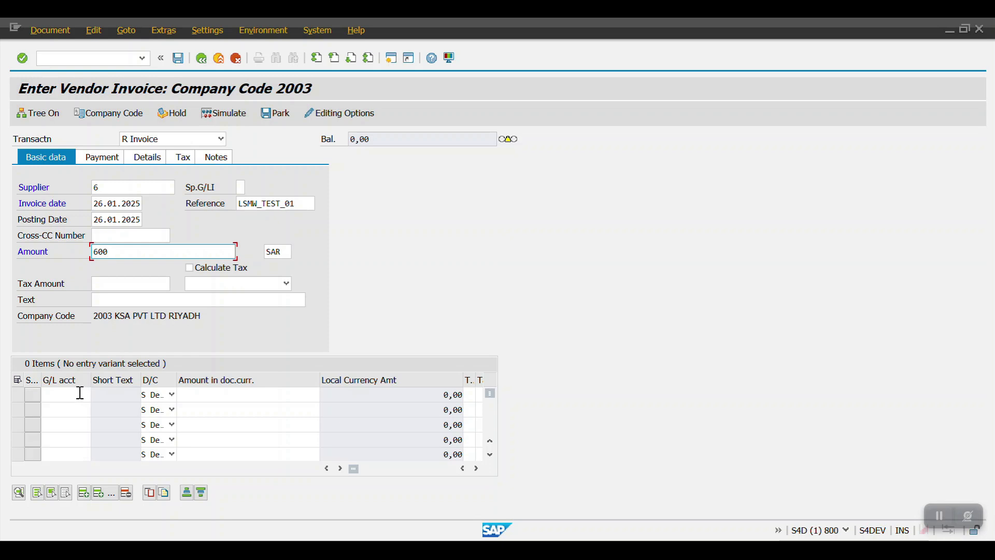
{"action": "key", "text": "Tab"}
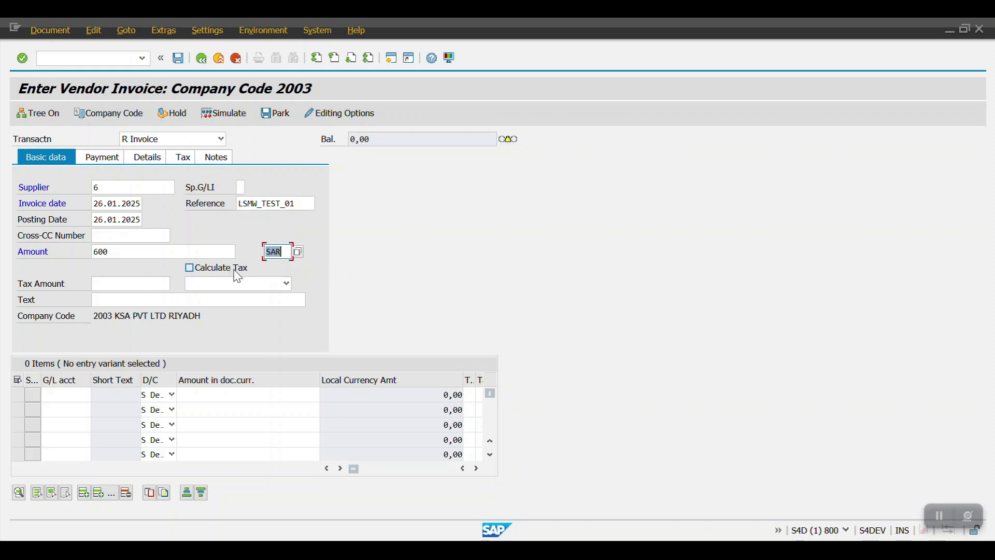
{"action": "left_click", "coordinate": [132, 303]}
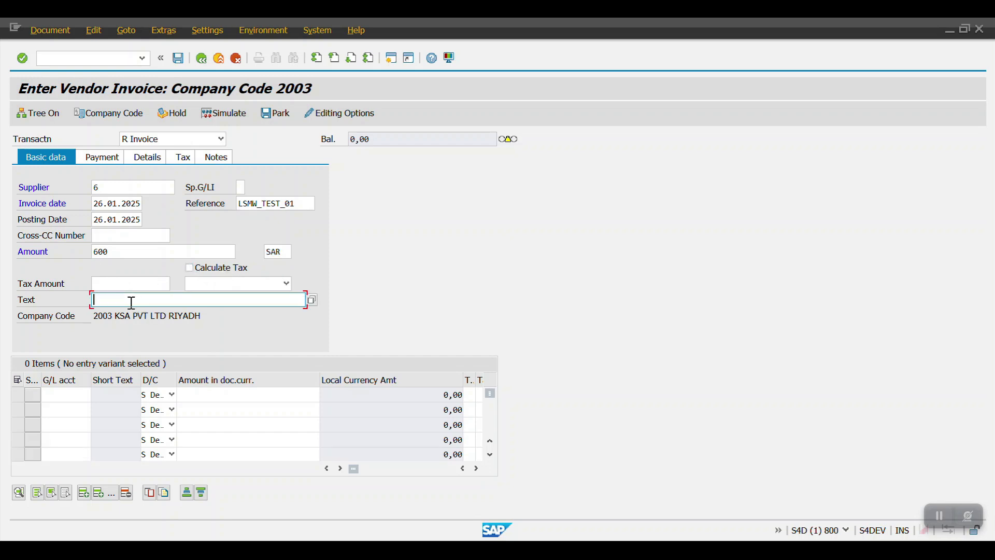
{"action": "type", "text": "LSMW TEST"}
Step: Enter G/L account 6000000 as a debit with an amount of 600 in the first invoice line item
{"action": "left_click", "coordinate": [61, 396]}
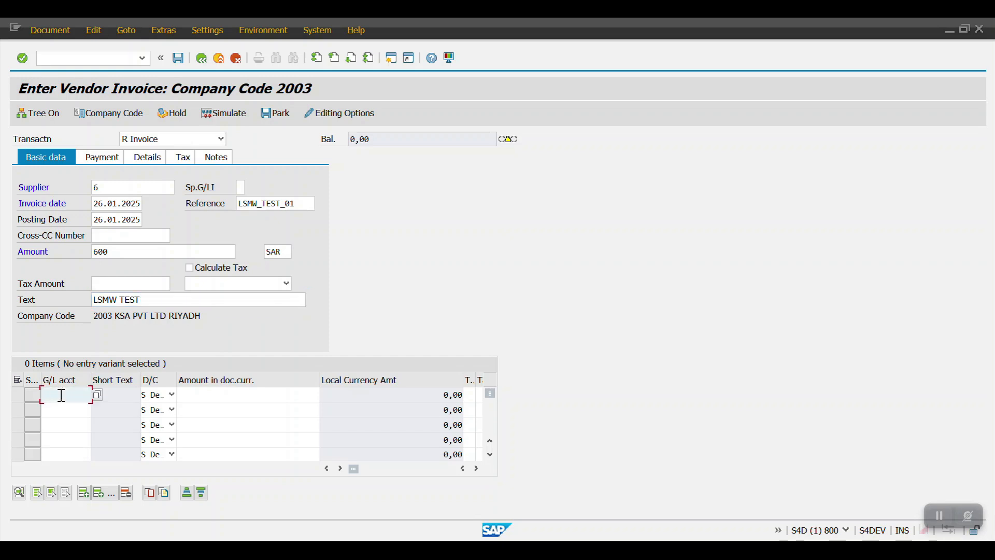
{"action": "left_click", "coordinate": [62, 395]}
{"action": "left_click", "coordinate": [61, 405]}
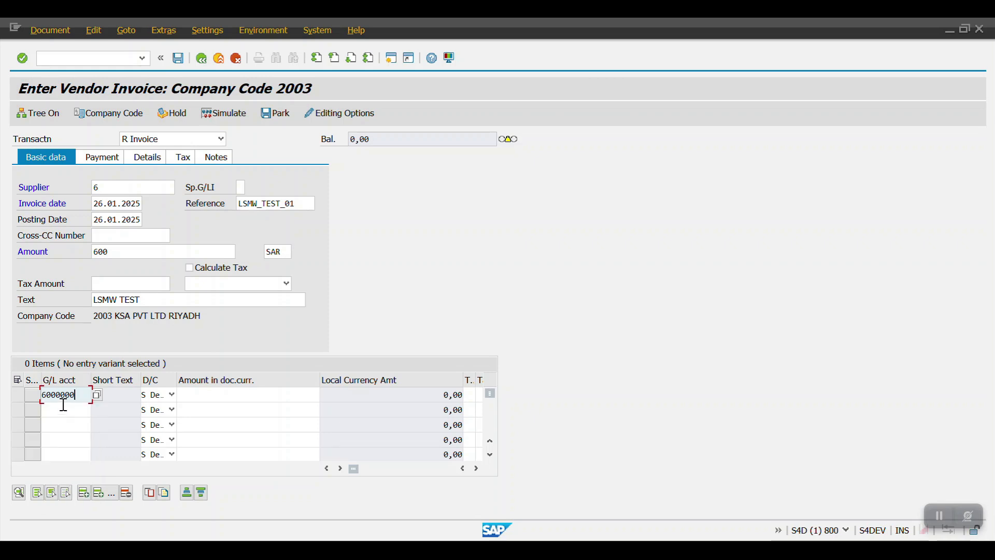
{"action": "left_click", "coordinate": [168, 396]}
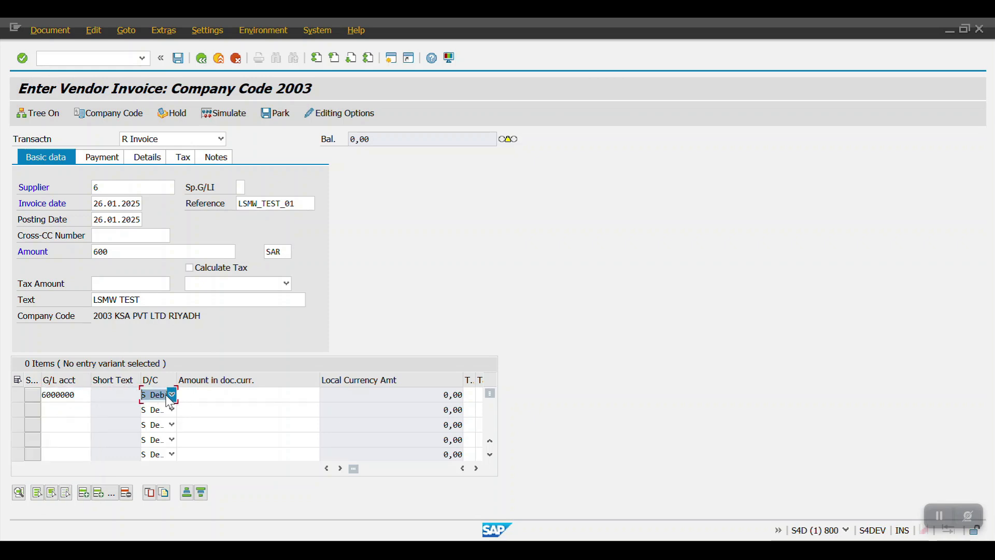
{"action": "left_click", "coordinate": [196, 397]}
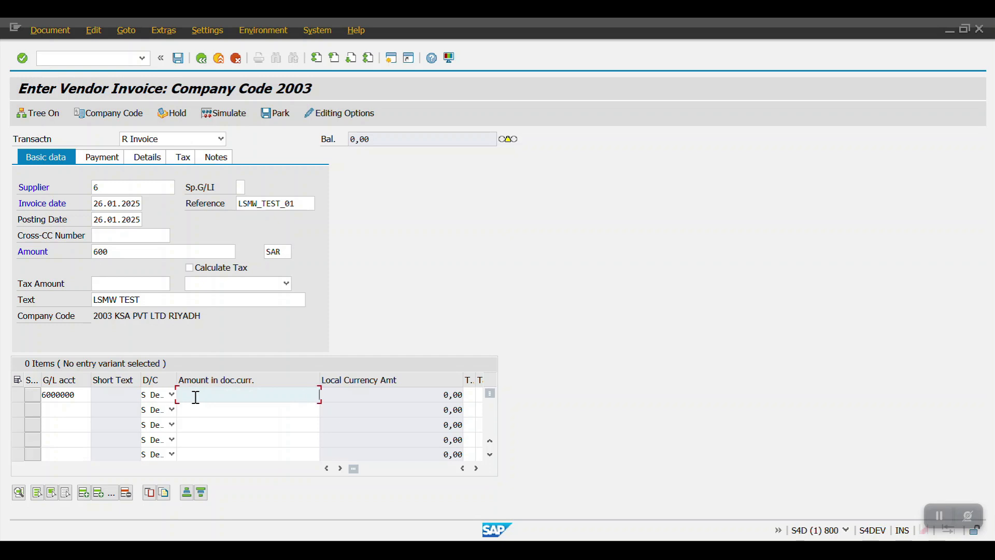
{"action": "type", "text": "600"}
Step: Assign cost center 2003100 to the G/L line item and post the vendor invoice
{"action": "left_click", "coordinate": [475, 469]}
{"action": "left_click", "coordinate": [474, 469]}
{"action": "left_click", "coordinate": [475, 469]}
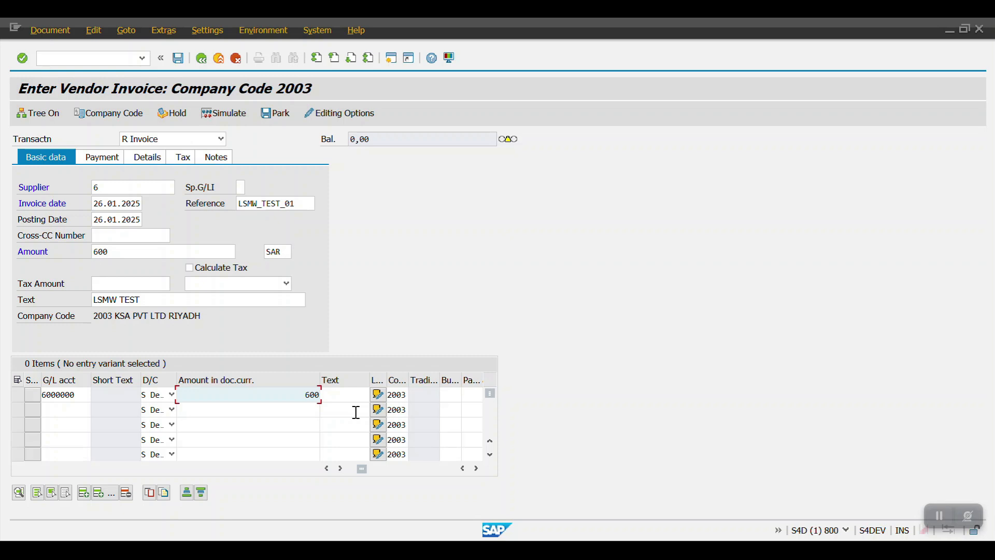
{"action": "left_click", "coordinate": [476, 469]}
{"action": "left_click", "coordinate": [476, 468]}
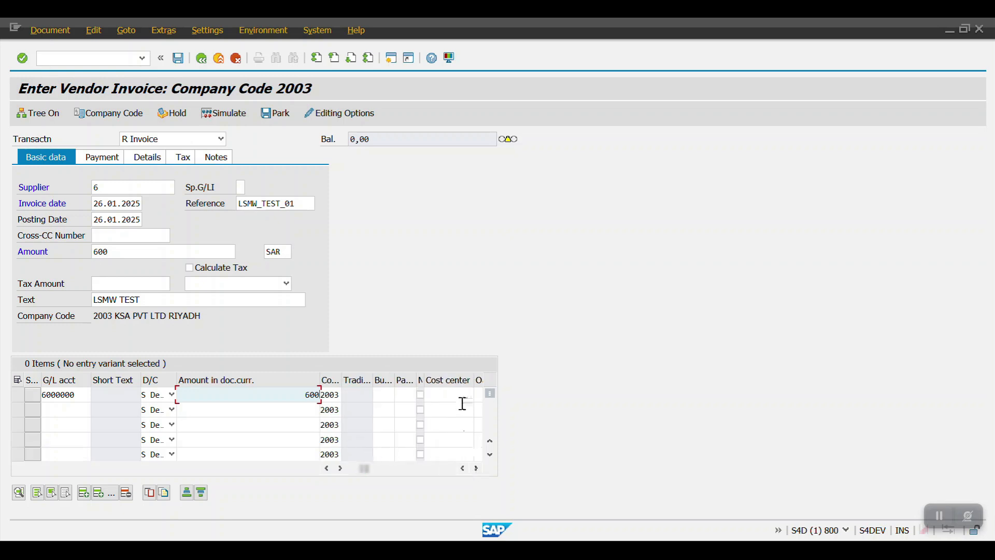
{"action": "left_click", "coordinate": [444, 396]}
{"action": "left_click", "coordinate": [445, 410]}
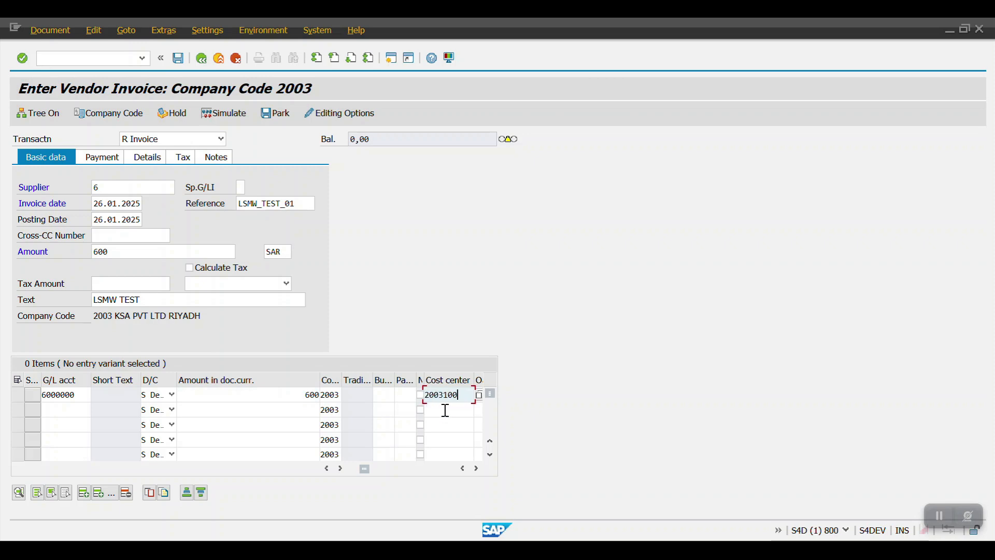
{"action": "key", "text": "Return"}
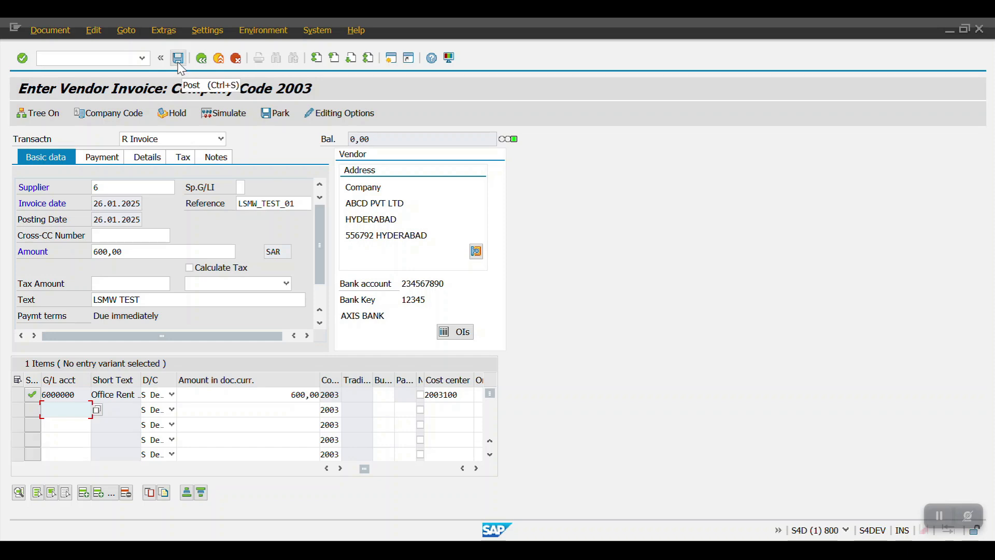
{"action": "left_click", "coordinate": [179, 65]}
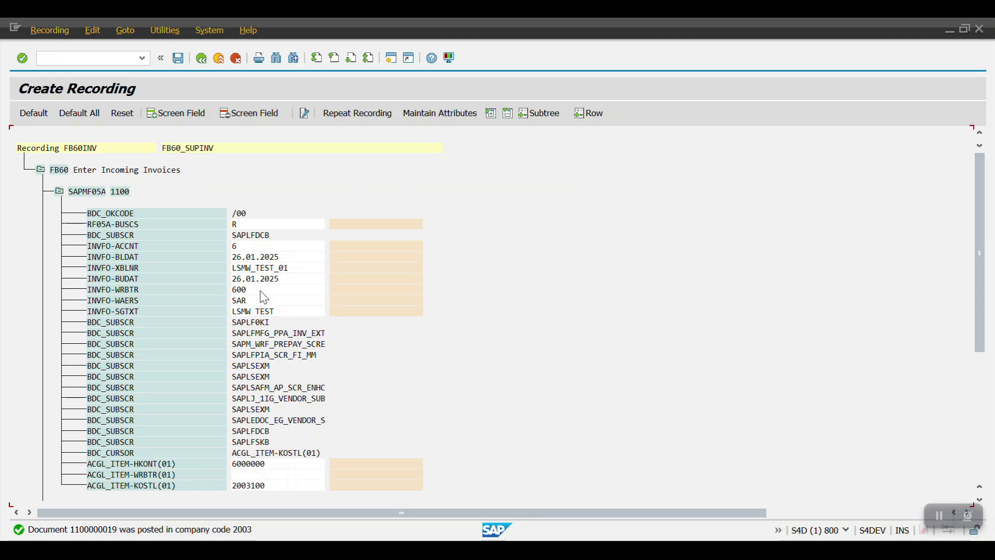
Step: Assign default field names to all fields of the FB60INV recording, save it and return to the object attributes
{"action": "left_click", "coordinate": [87, 115]}
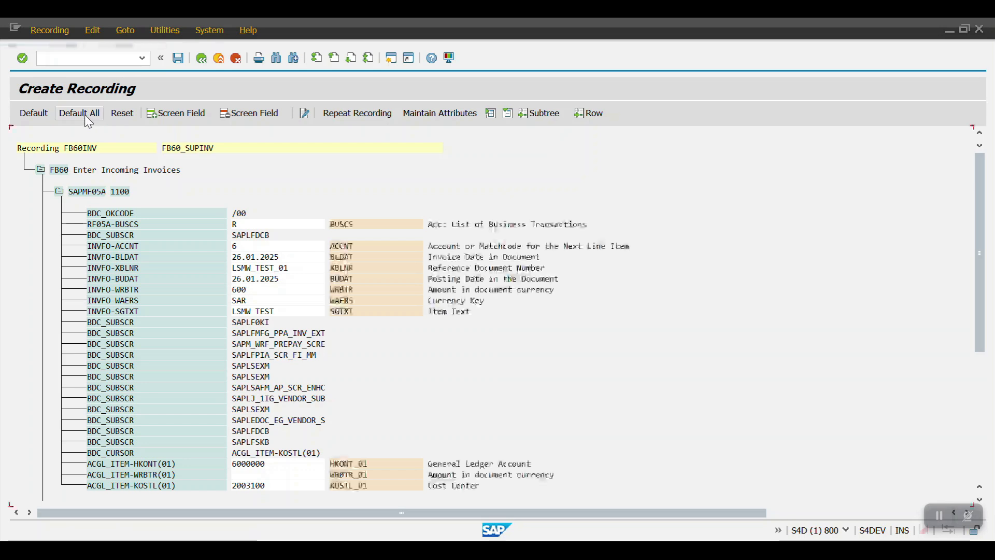
{"action": "left_click", "coordinate": [179, 60]}
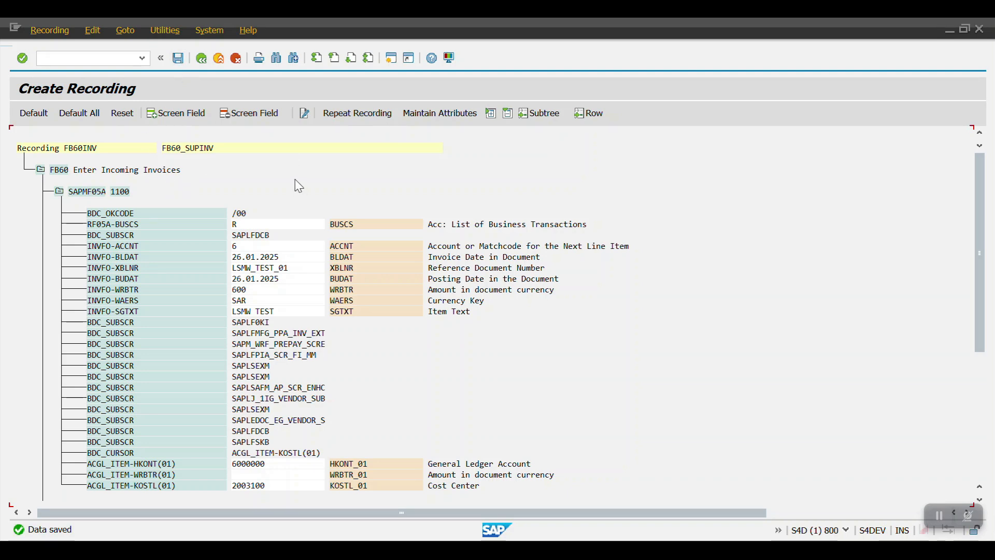
{"action": "left_click", "coordinate": [201, 58]}
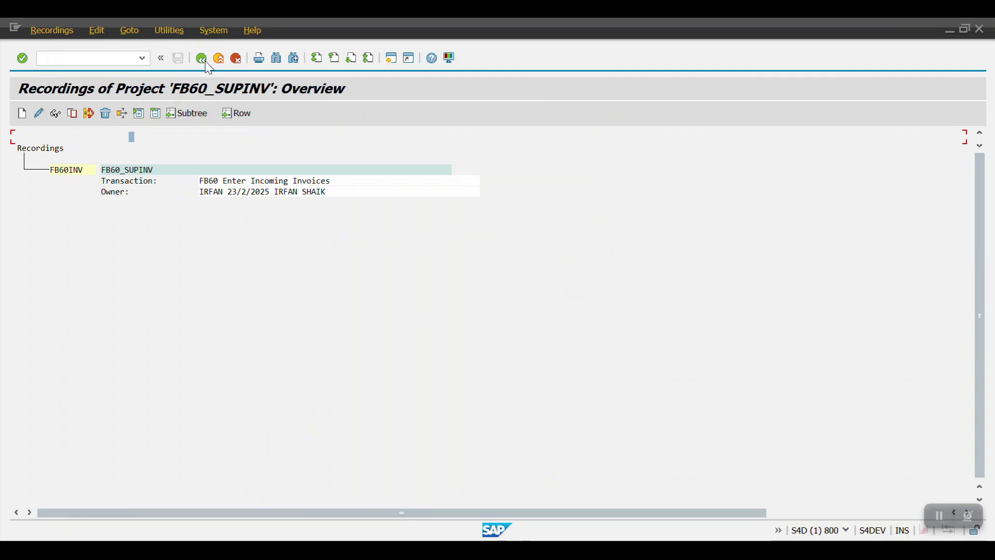
{"action": "left_click", "coordinate": [203, 59]}
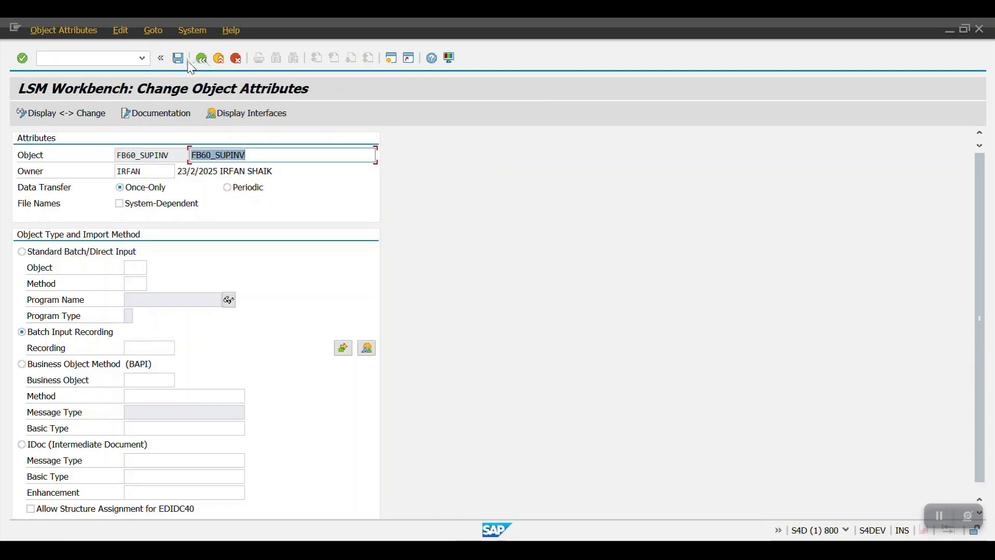
Step: Assign recording FB60INV to the object, save the attributes, copy the description FB60_SUPINV and return to the process steps
{"action": "left_click", "coordinate": [143, 347]}
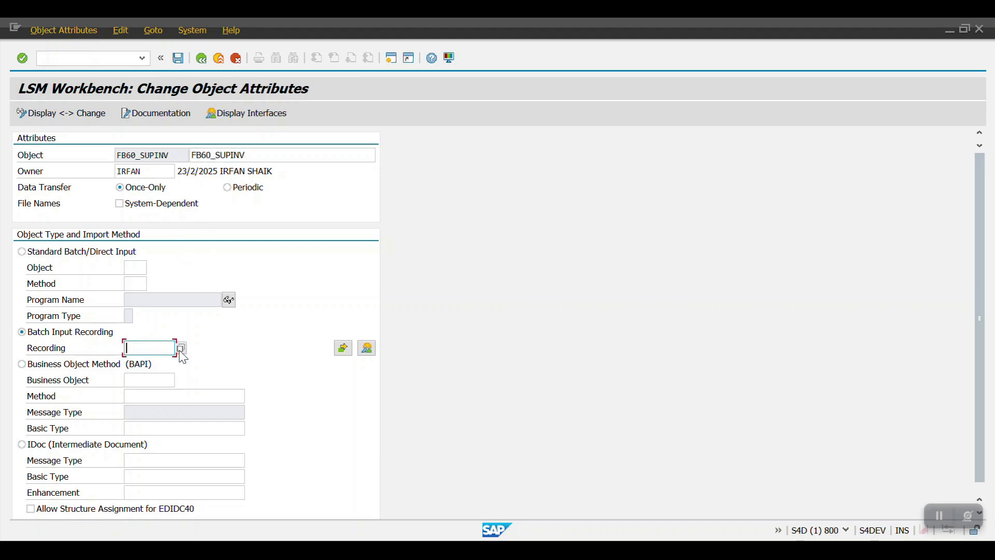
{"action": "left_click", "coordinate": [179, 59]}
{"action": "key", "text": "ctrl+c"}
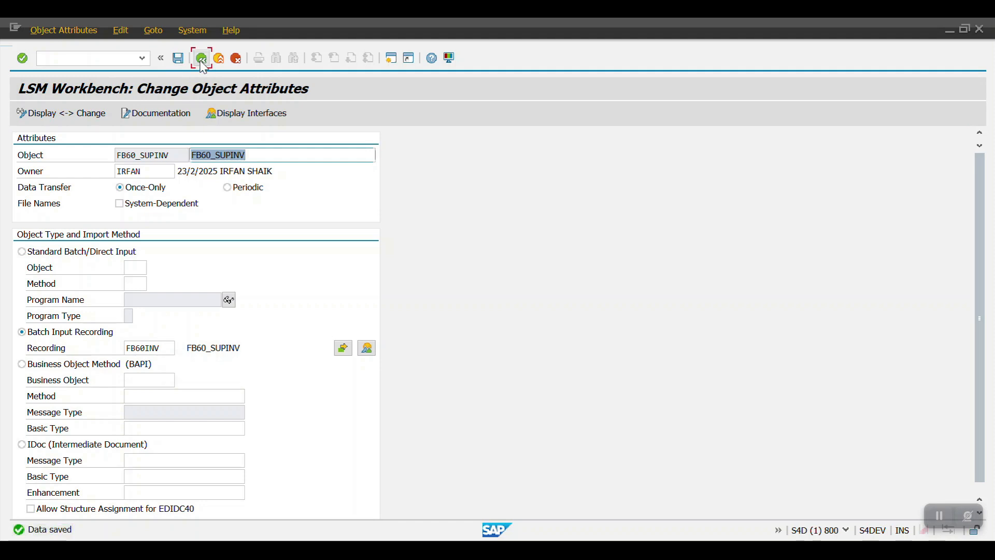
{"action": "left_click", "coordinate": [201, 58]}
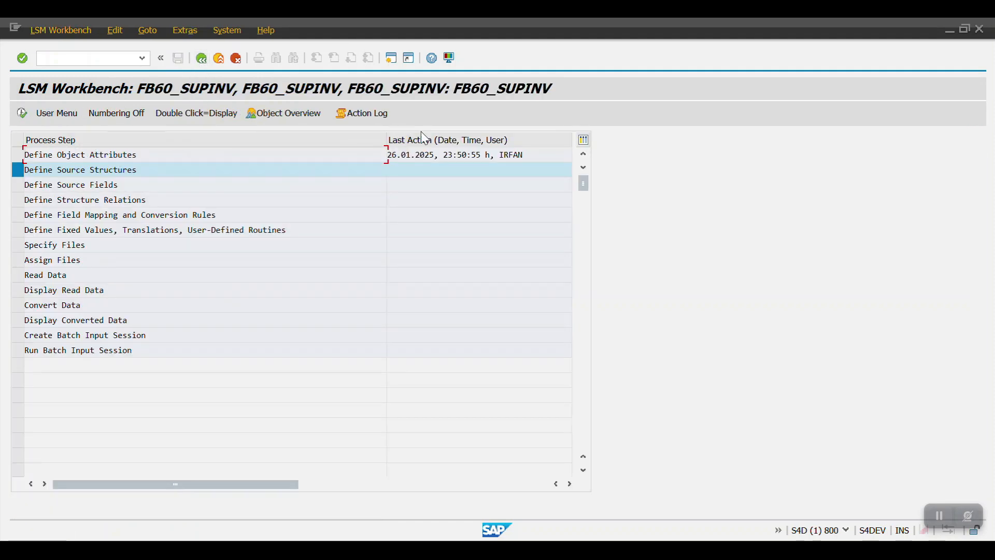
Step: Create and save a source structure named FB60_SUPINV with description FB60_SUPINV, and return to the process steps
{"action": "double_click", "coordinate": [64, 174]}
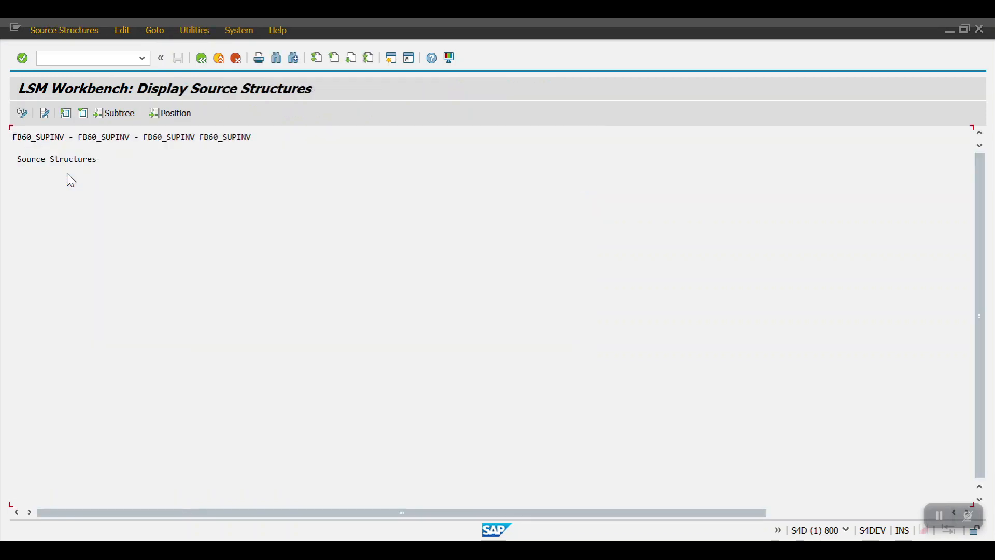
{"action": "left_click", "coordinate": [22, 113]}
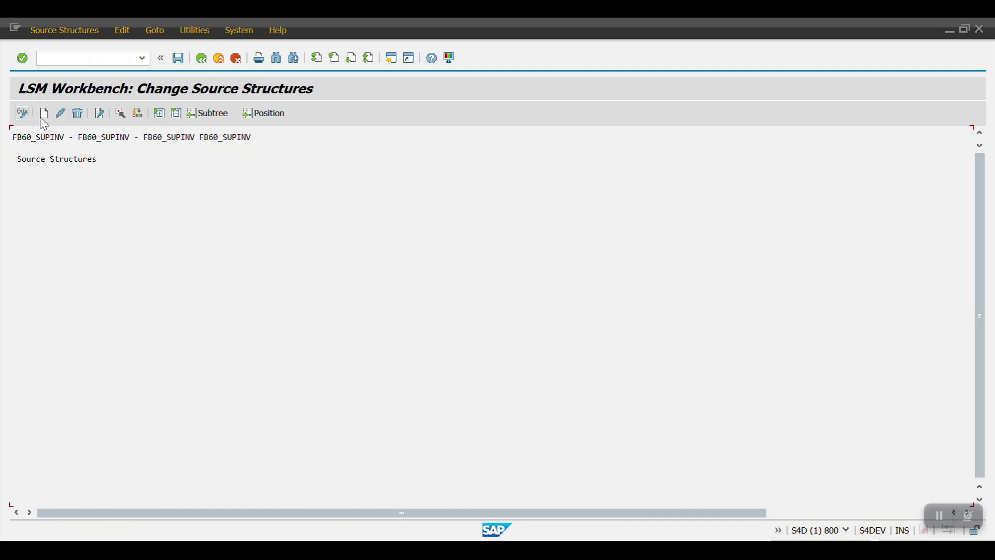
{"action": "left_click", "coordinate": [44, 114]}
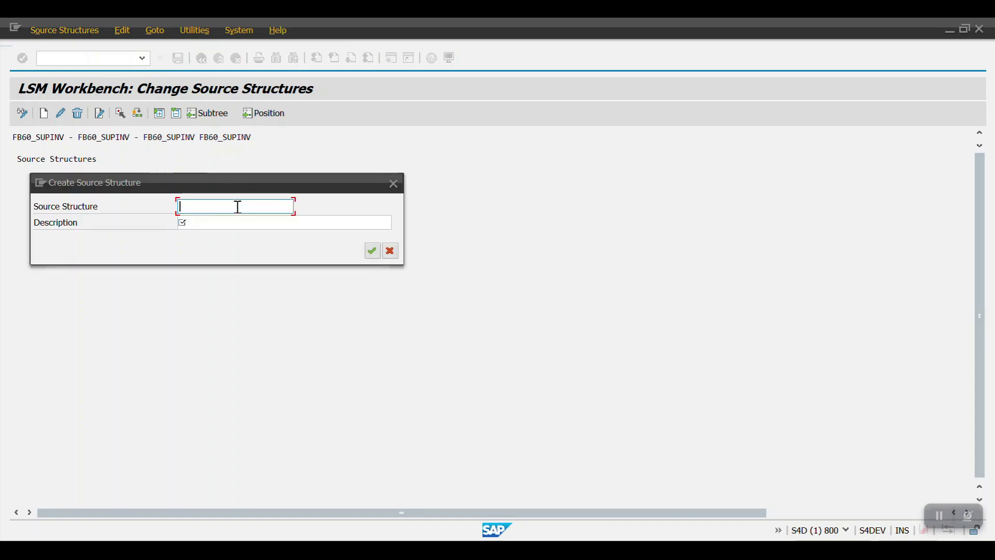
{"action": "key", "text": "ctrl+v"}
{"action": "left_click", "coordinate": [217, 221]}
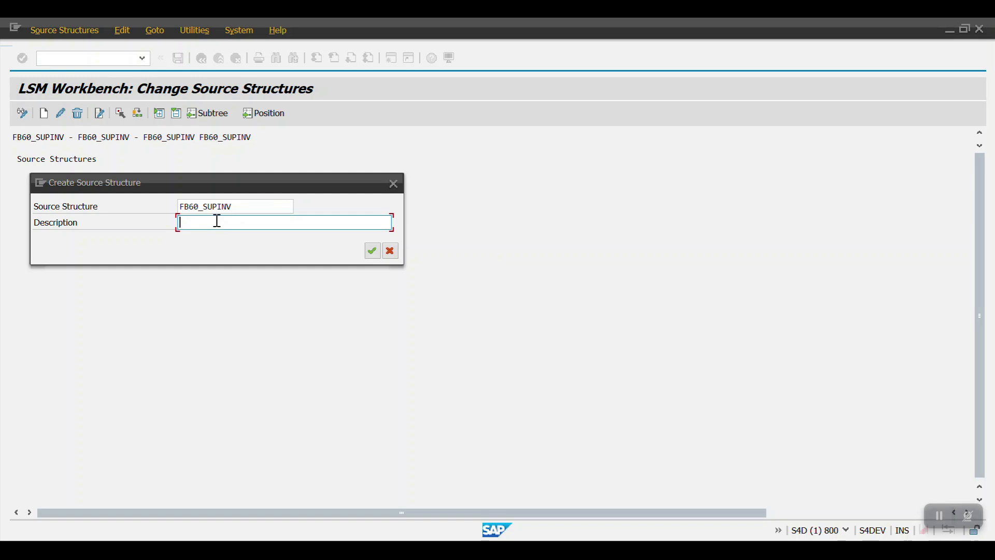
{"action": "key", "text": "ctrl+v"}
{"action": "left_click", "coordinate": [373, 251]}
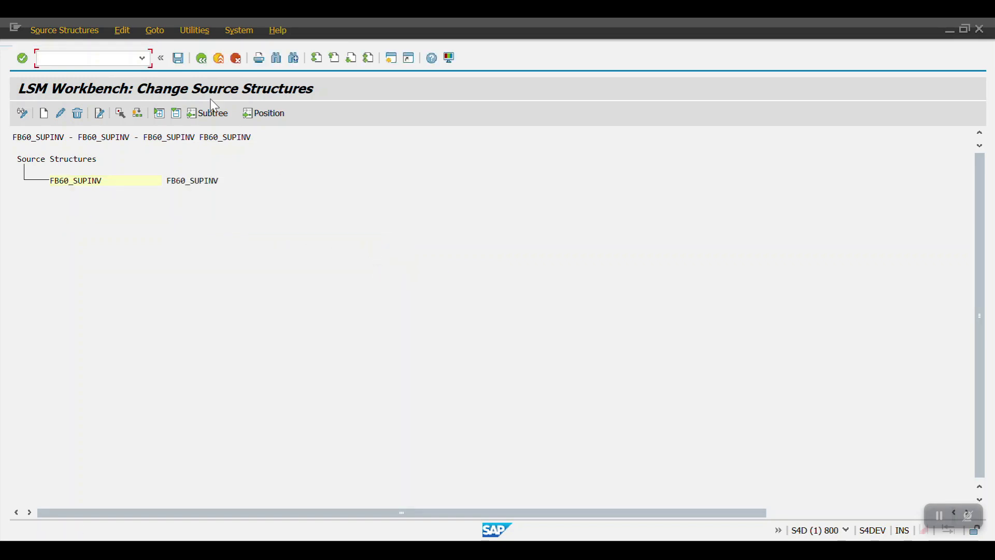
{"action": "left_click", "coordinate": [184, 63]}
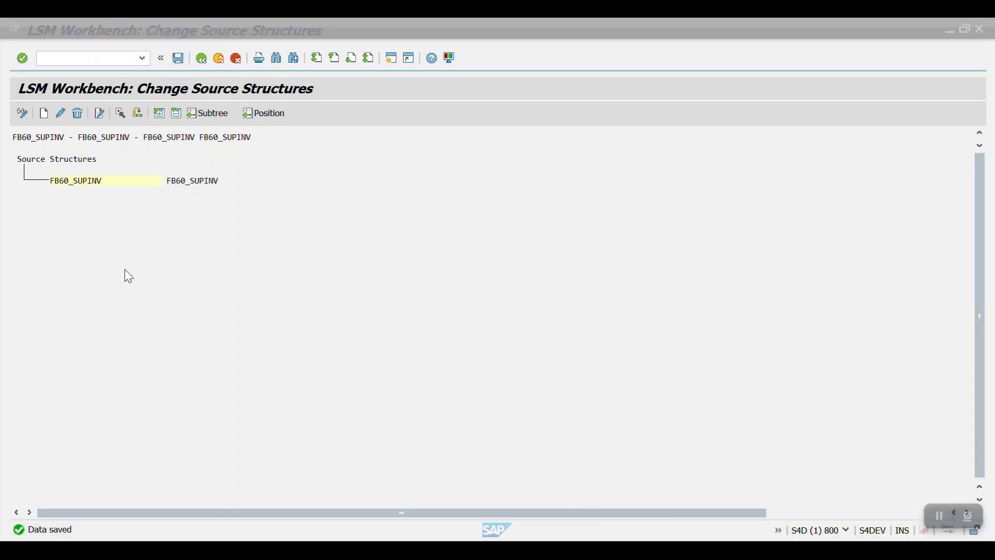
{"action": "left_click", "coordinate": [179, 58]}
{"action": "left_click", "coordinate": [203, 61]}
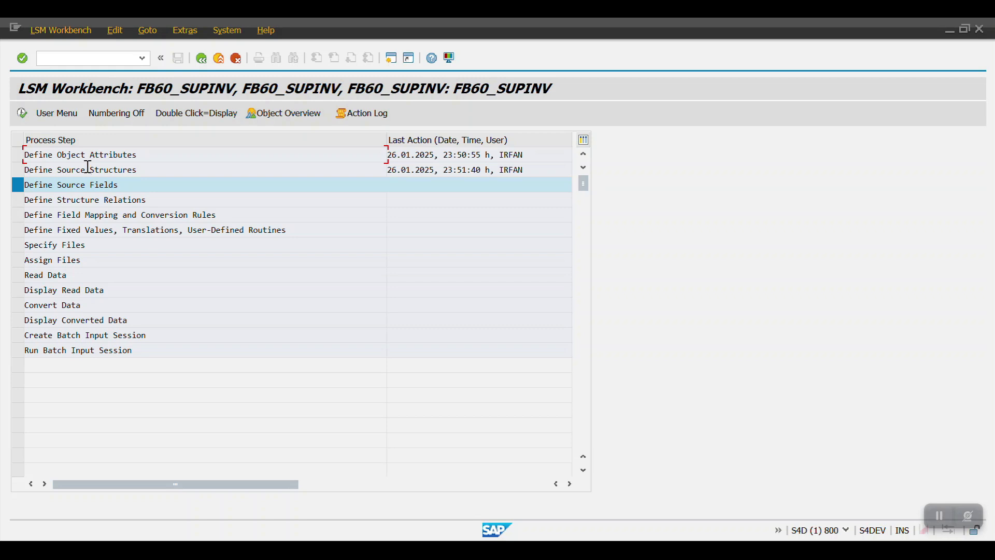
{"action": "left_click", "coordinate": [292, 117]}
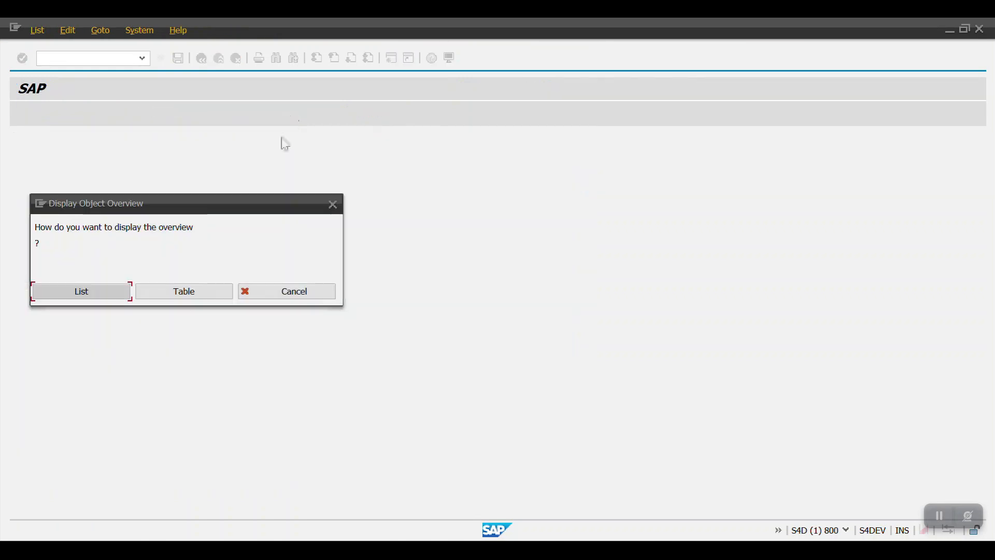
{"action": "left_click_drag", "start_coordinate": [174, 205], "coordinate": [341, 172]}
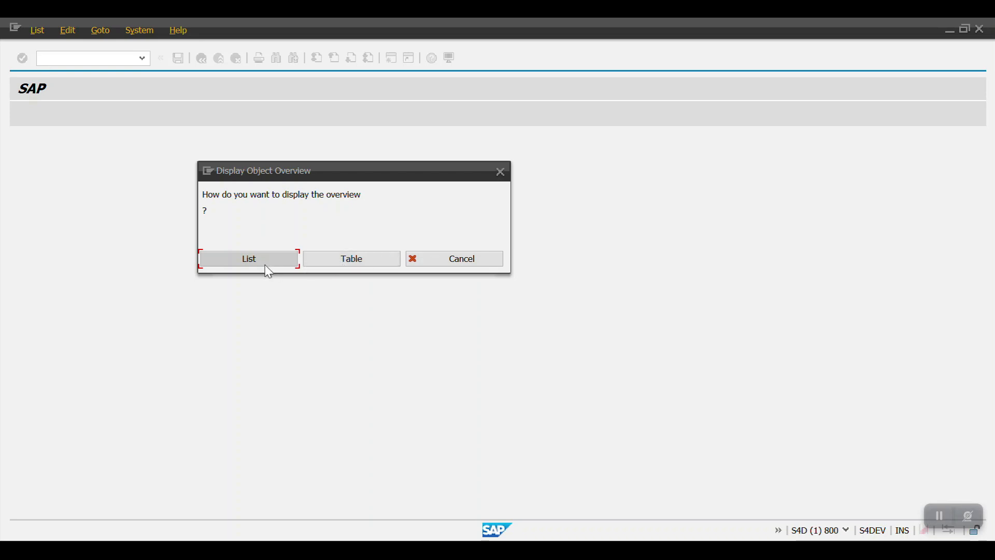
{"action": "left_click", "coordinate": [439, 260]}
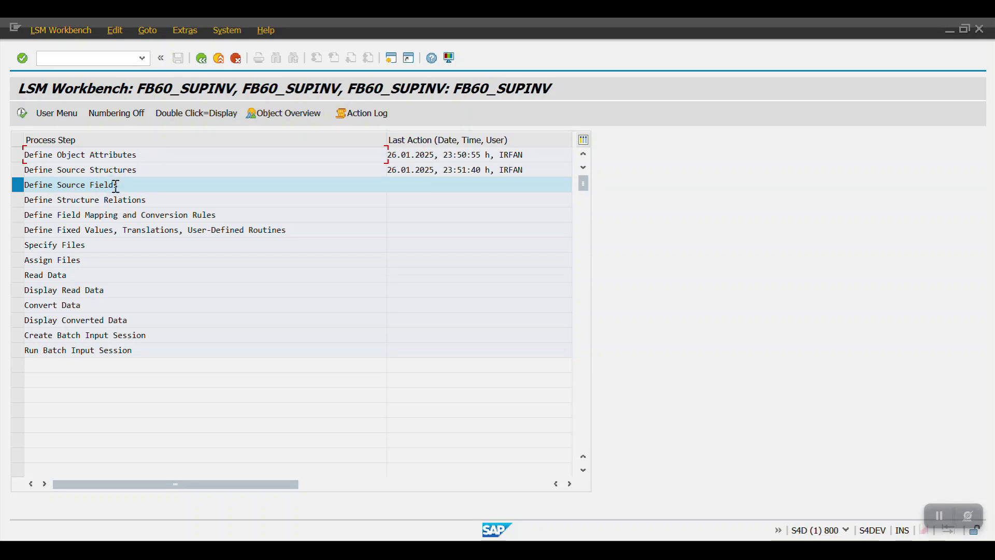
Step: Display the object overview as a list and examine the target fields of the FB60INV recording
{"action": "left_click", "coordinate": [289, 119]}
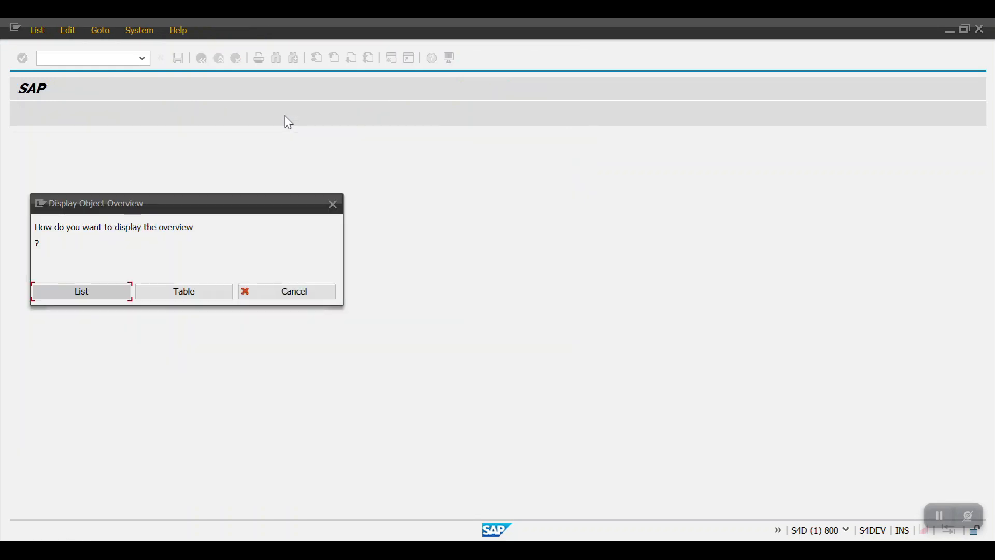
{"action": "left_click", "coordinate": [78, 291]}
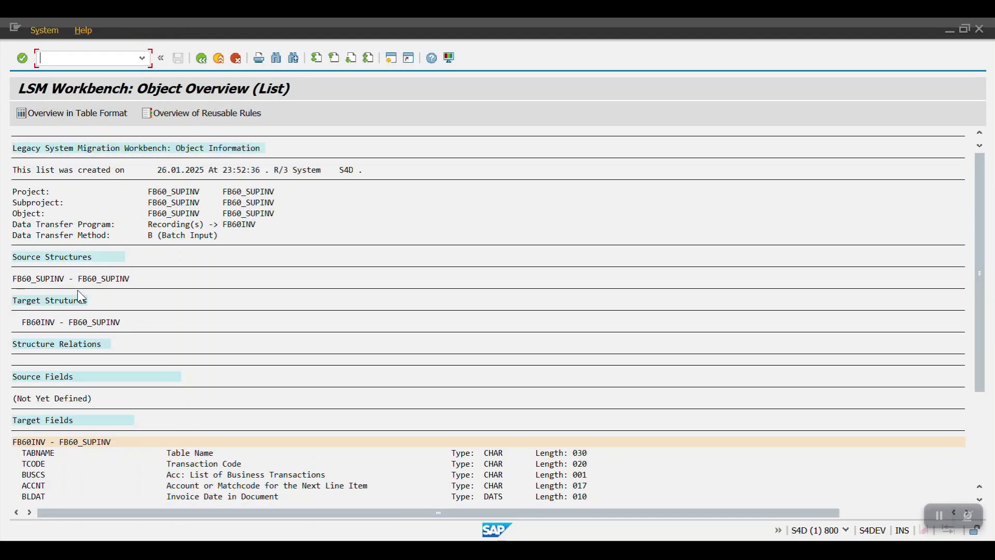
{"action": "left_click_drag", "start_coordinate": [979, 239], "coordinate": [979, 327]}
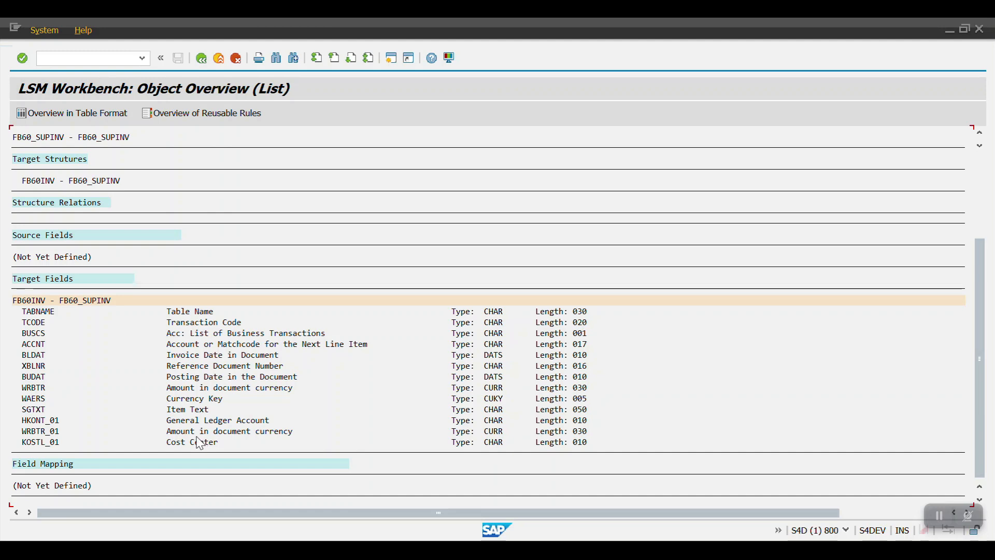
Step: Open a new blank workbook in Excel, maximize it, and switch back to the object overview in SAP
{"action": "key", "text": "super"}
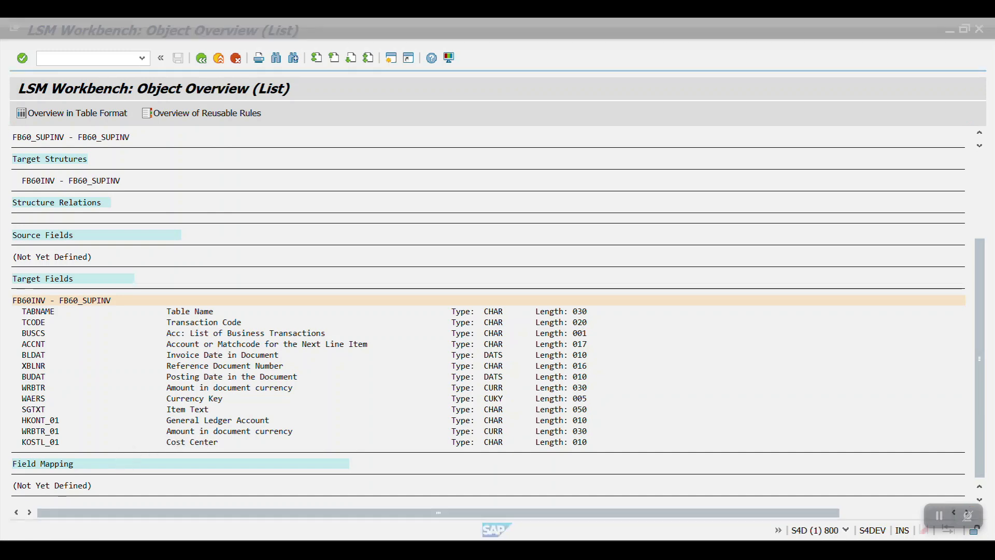
{"action": "type", "text": "wx"}
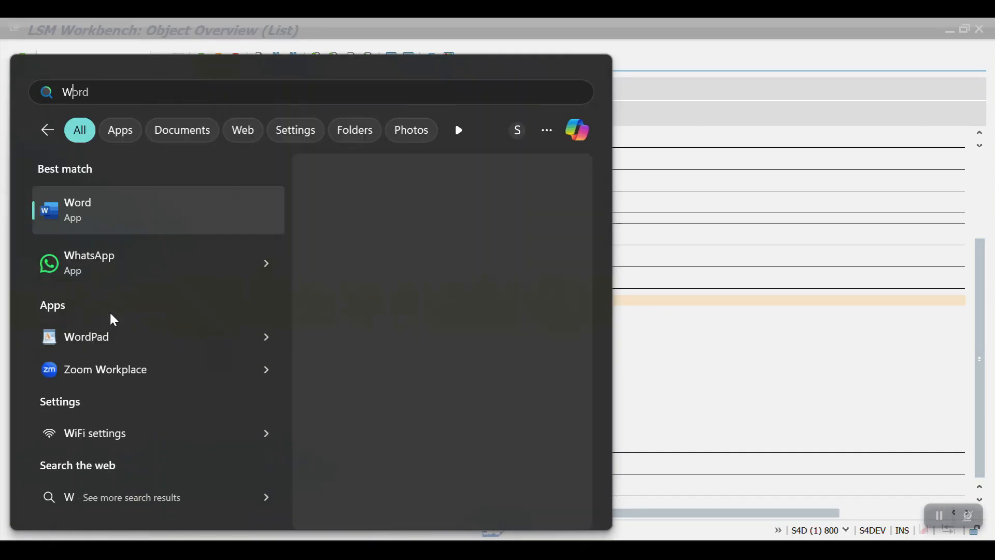
{"action": "left_click", "coordinate": [114, 220]}
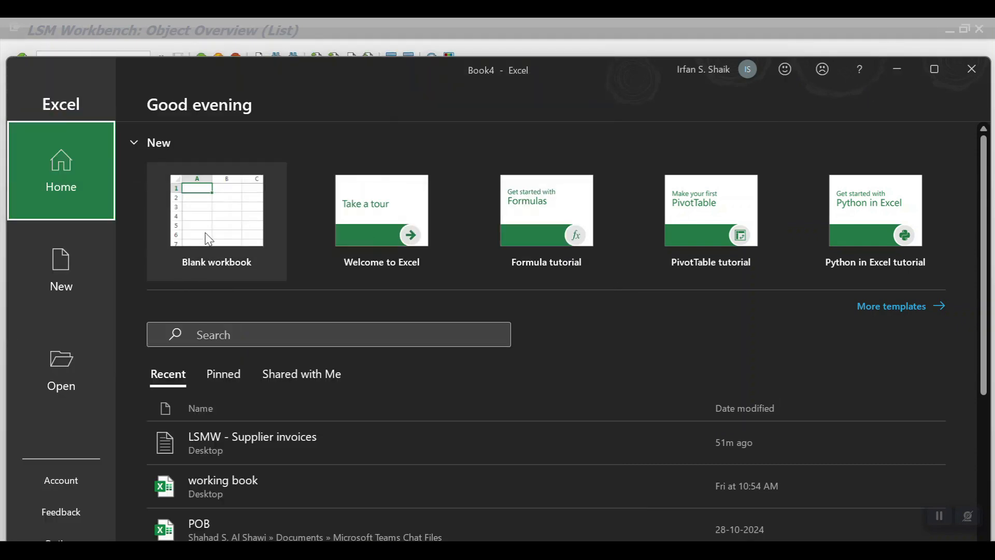
{"action": "left_click", "coordinate": [207, 238]}
{"action": "left_click", "coordinate": [931, 77]}
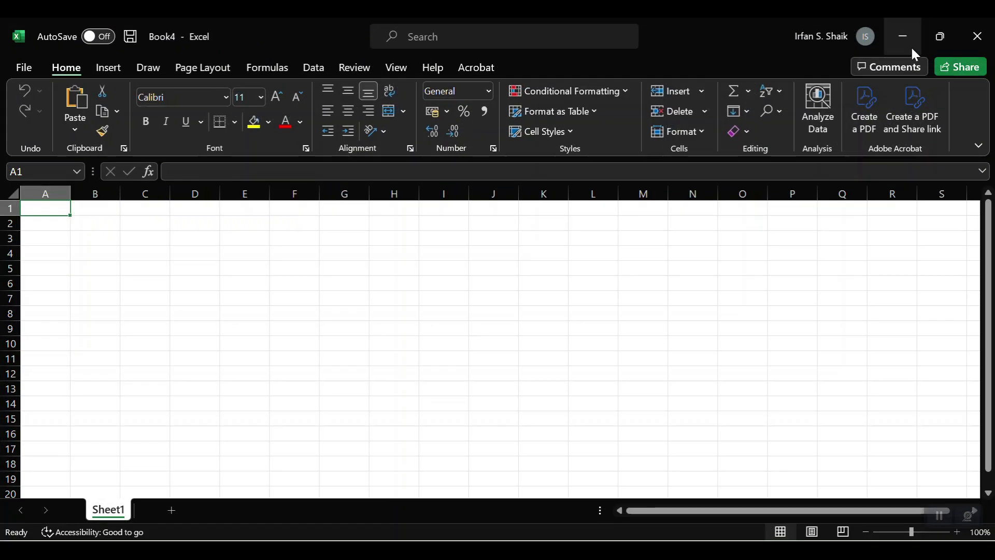
{"action": "left_click", "coordinate": [903, 45]}
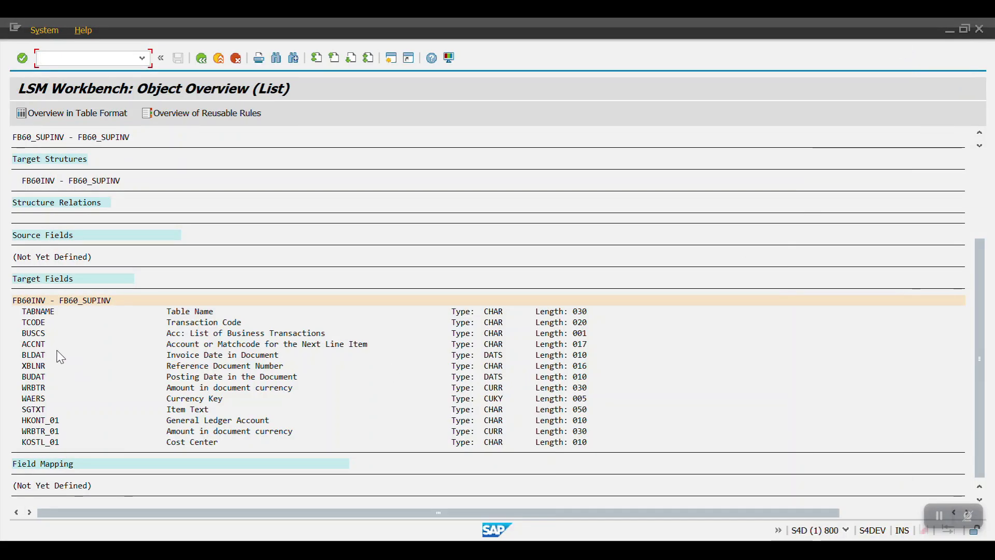
Step: Copy the target field names BUSCS through KOSTL_01 from the object overview and paste them into the Excel workbook starting at cell F4
{"action": "left_click", "coordinate": [29, 322]}
{"action": "left_click", "coordinate": [29, 334]}
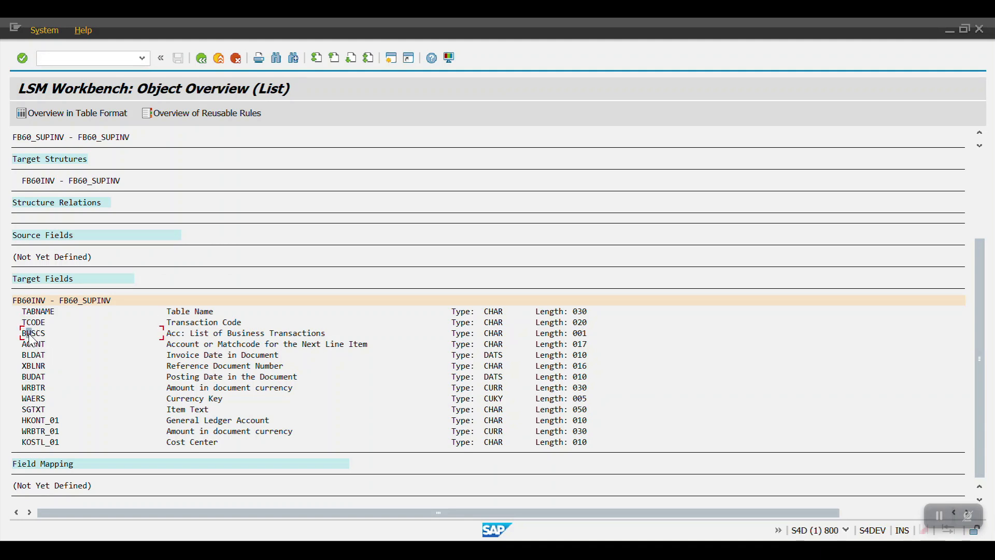
{"action": "left_click_drag", "start_coordinate": [21, 332], "coordinate": [73, 444]}
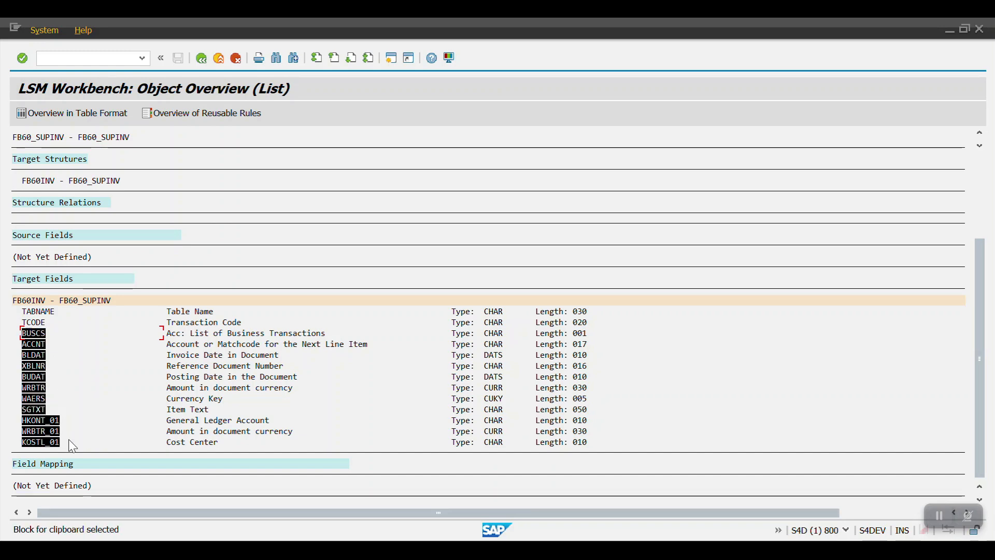
{"action": "key", "text": "ctrl+c"}
{"action": "key", "text": "alt+Tab"}
{"action": "left_click", "coordinate": [307, 251]}
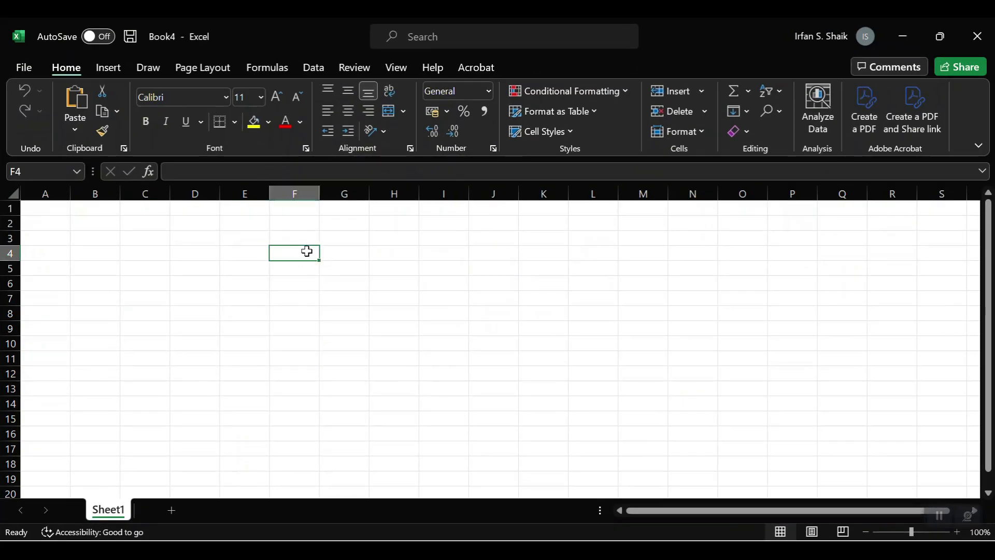
{"action": "key", "text": "ctrl+v"}
Step: Enter type C beside BUSCS in cell G4 and fill it down to G14 for all the listed fields
{"action": "key", "text": "alt+Tab"}
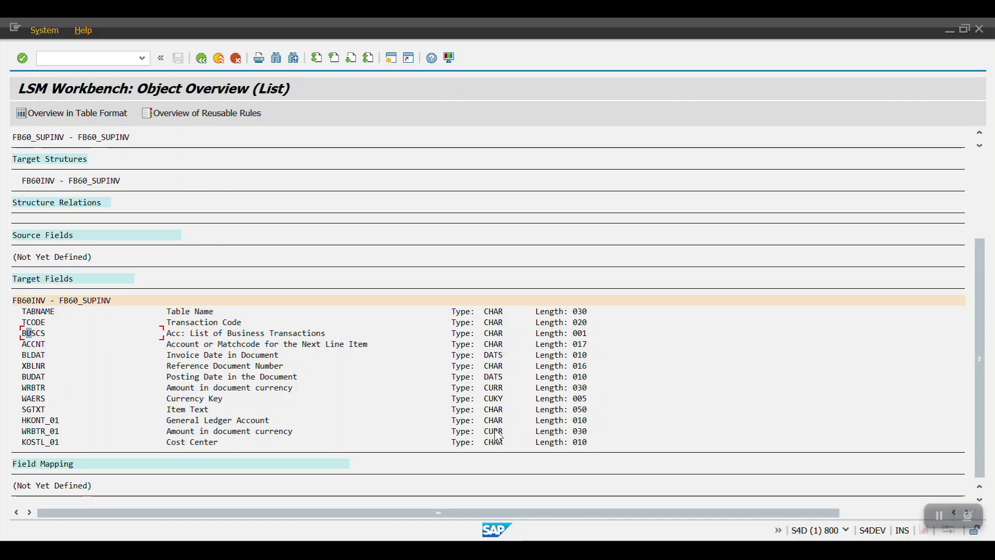
{"action": "key", "text": "alt+Tab"}
{"action": "left_click", "coordinate": [366, 258]}
{"action": "type", "text": "C"}
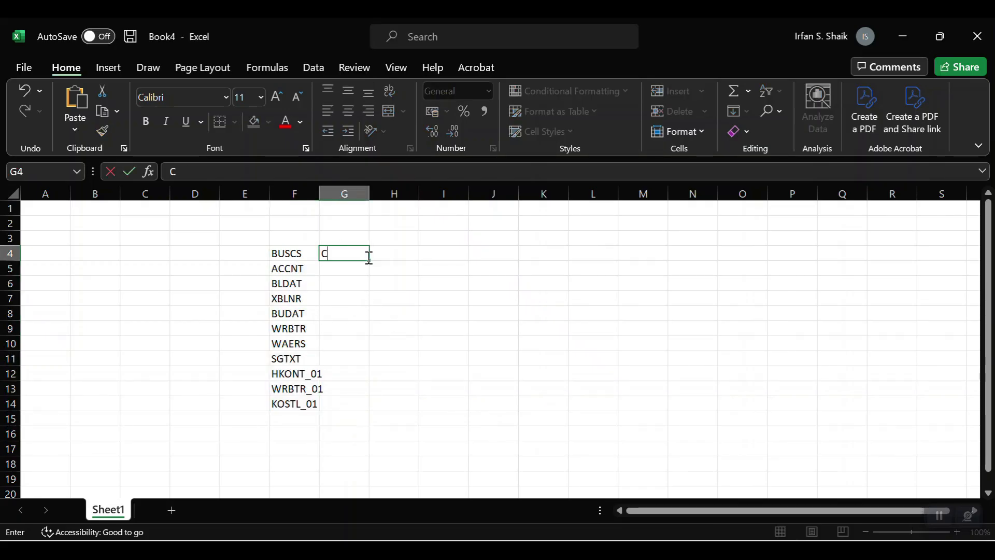
{"action": "key", "text": "Return"}
{"action": "left_click_drag", "start_coordinate": [349, 253], "coordinate": [355, 400]}
{"action": "key", "text": "ctrl+e"}
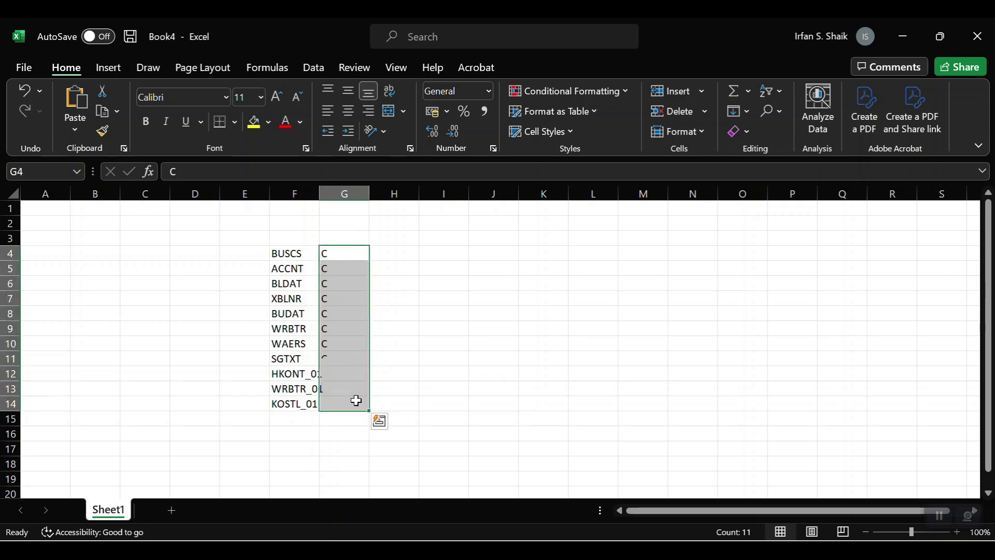
Step: Copy the field lengths for BUSCS through KOSTL_01 from the SAP object overview into the Excel sheet starting at cell H4
{"action": "left_click", "coordinate": [378, 254]}
{"action": "key", "text": "alt+Tab"}
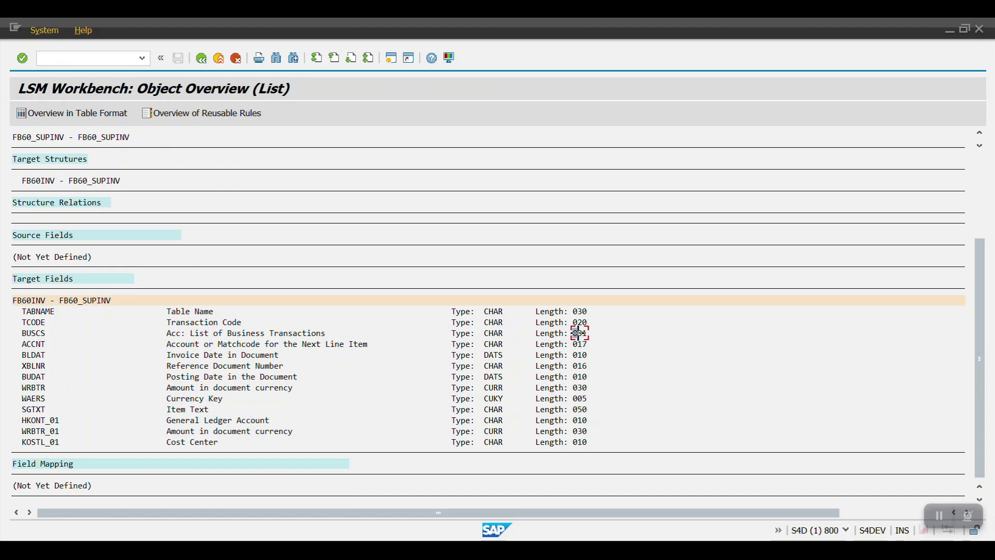
{"action": "left_click_drag", "start_coordinate": [578, 331], "coordinate": [601, 440]}
{"action": "key", "text": "ctrl+c"}
{"action": "key", "text": "alt+Tab"}
{"action": "key", "text": "ctrl+v"}
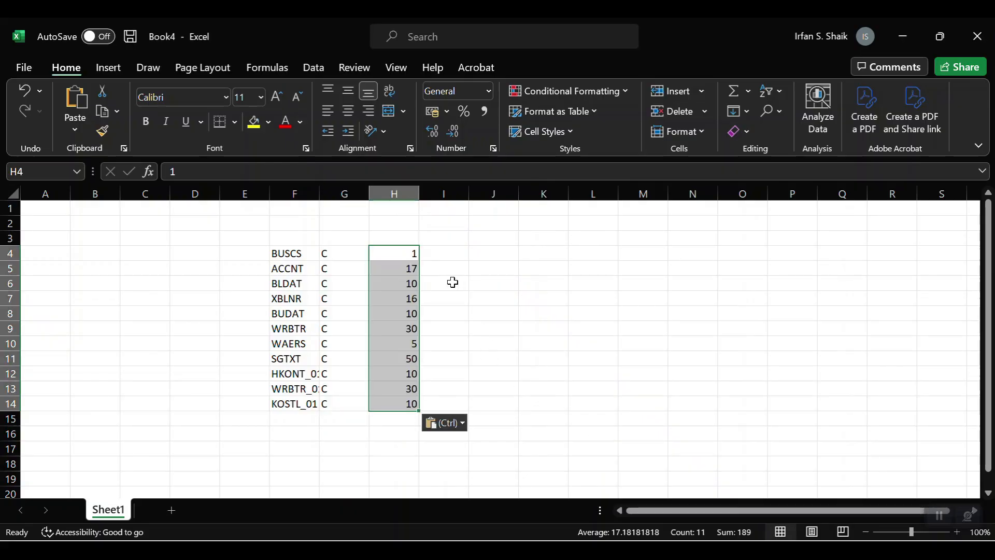
Step: Copy the field names, types and lengths from F4:H14 into SAP's source fields table for structure FB60_SUPINV and validate the entries
{"action": "left_click_drag", "start_coordinate": [305, 256], "coordinate": [412, 406]}
{"action": "key", "text": "ctrl+c"}
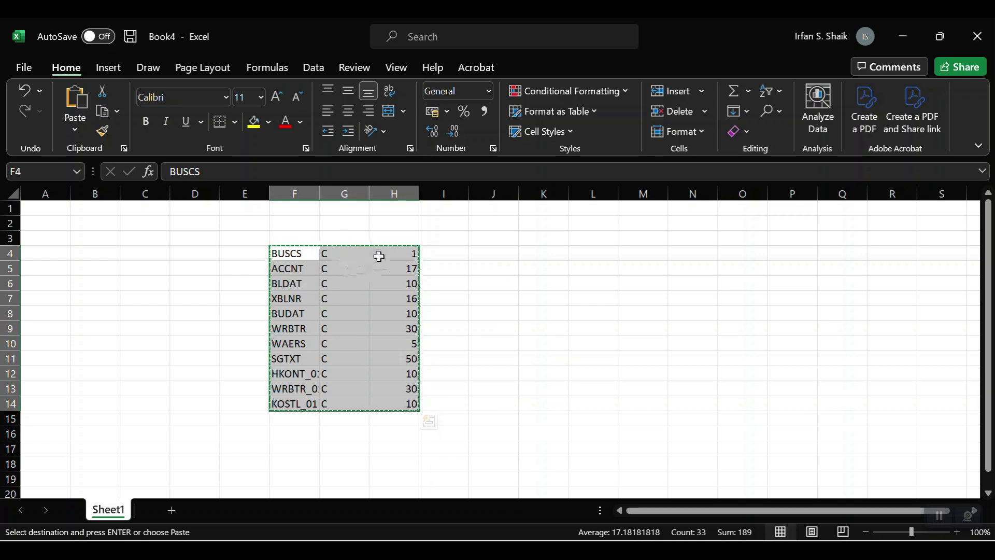
{"action": "key", "text": "alt+Tab"}
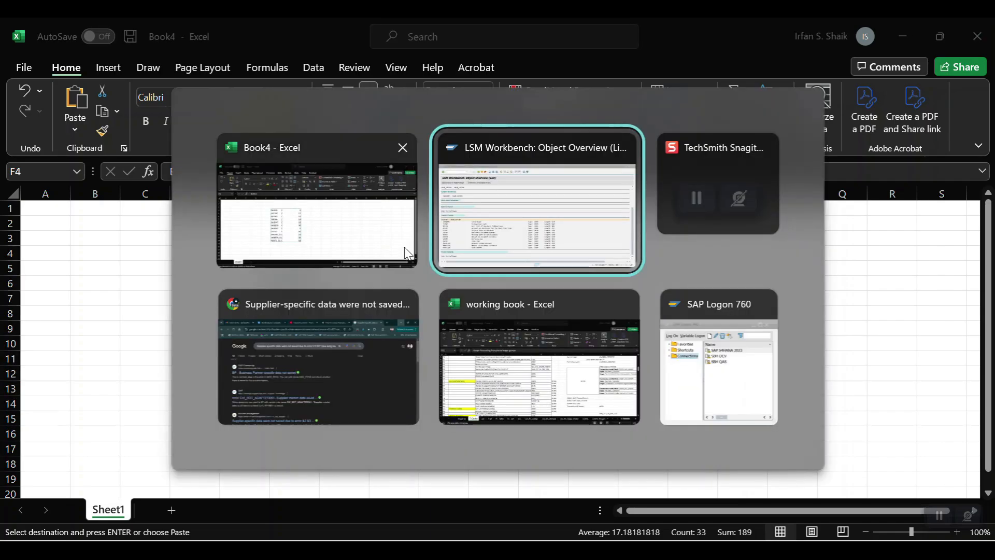
{"action": "left_click", "coordinate": [202, 59]}
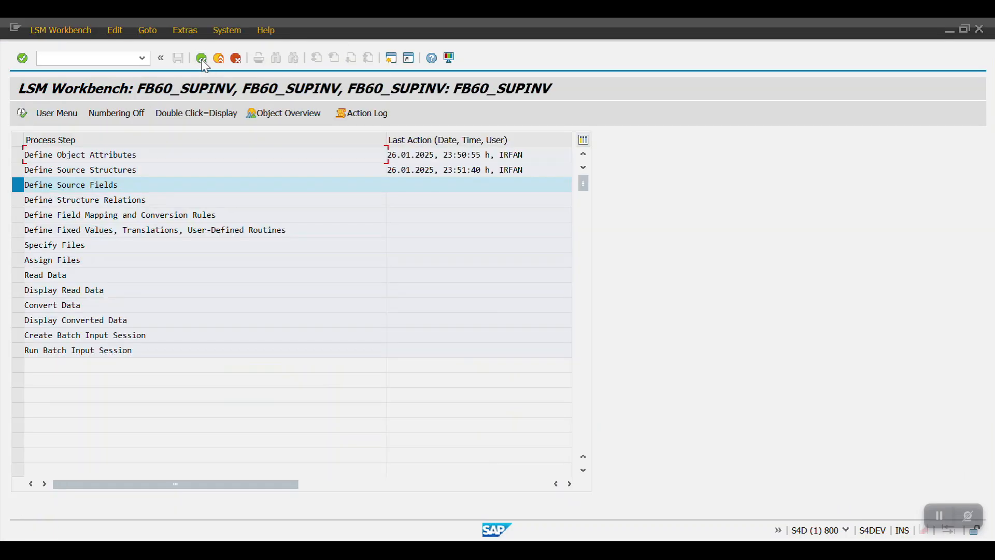
{"action": "double_click", "coordinate": [60, 184]}
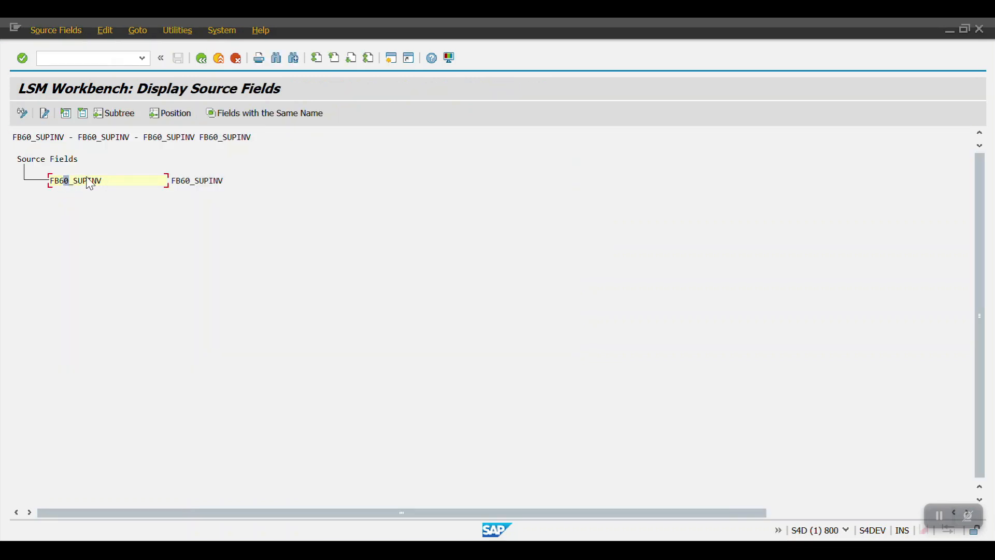
{"action": "left_click", "coordinate": [24, 112]}
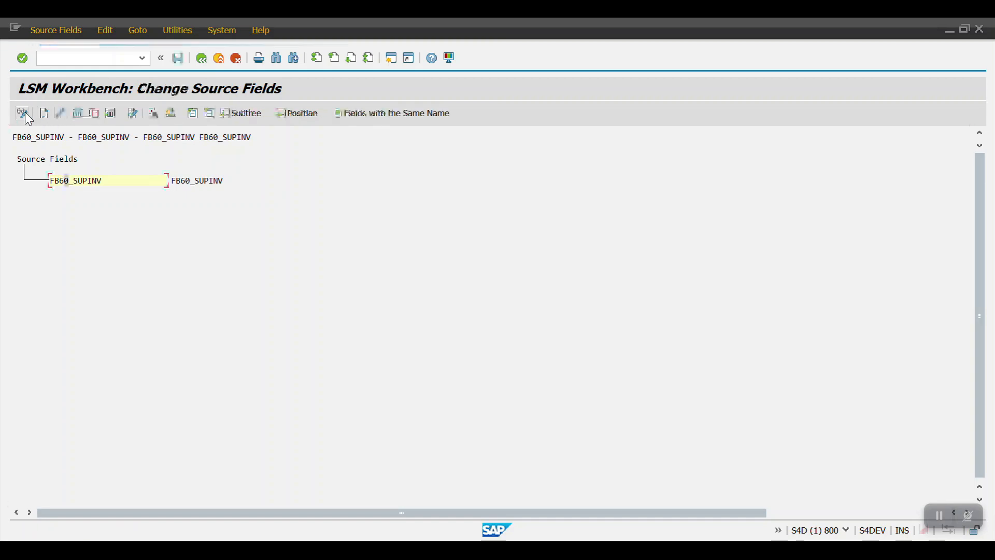
{"action": "left_click", "coordinate": [110, 113]}
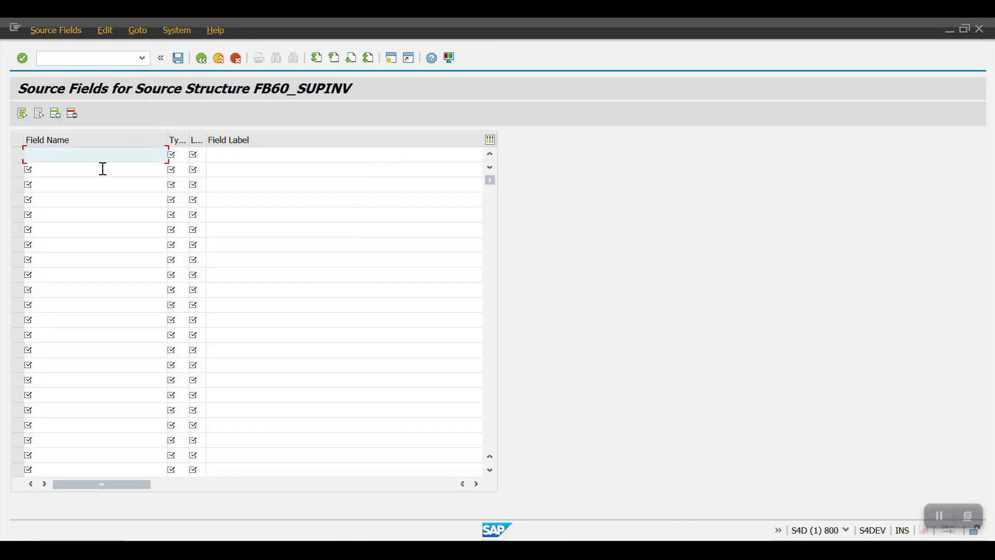
{"action": "key", "text": "ctrl+v"}
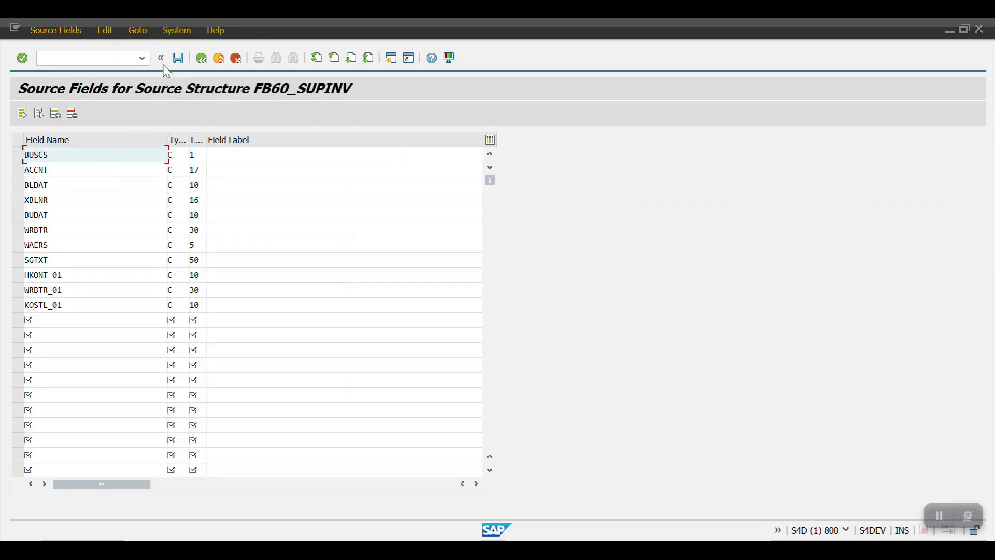
{"action": "key", "text": "Return"}
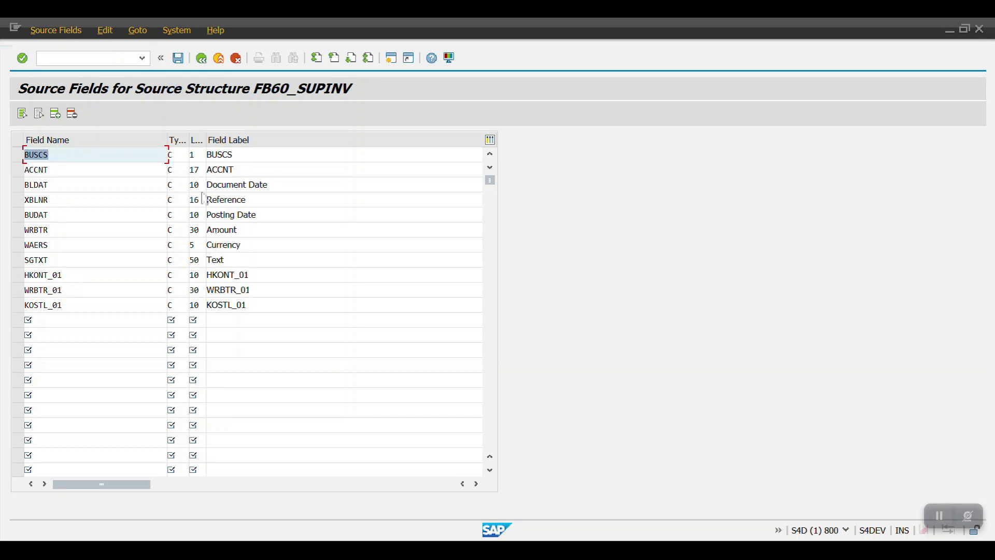
Step: Save the source fields of structure FB60_SUPINV and return to the process steps
{"action": "left_click", "coordinate": [178, 58]}
{"action": "left_click", "coordinate": [201, 59]}
{"action": "left_click", "coordinate": [202, 62]}
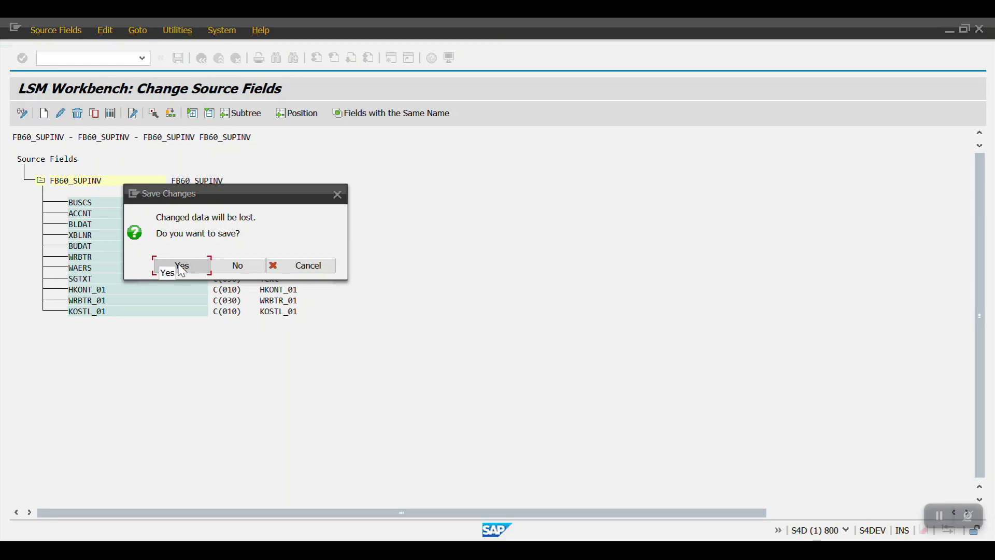
{"action": "left_click", "coordinate": [181, 267]}
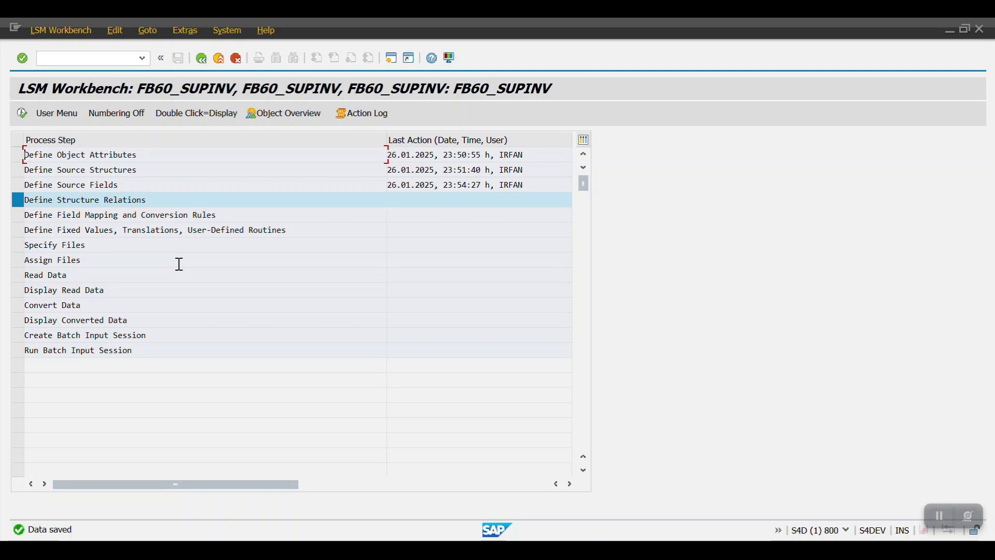
Step: Open the structure relations in change mode, save the FB60INV to FB60_SUPINV relationship, and return to the process steps
{"action": "double_click", "coordinate": [61, 202]}
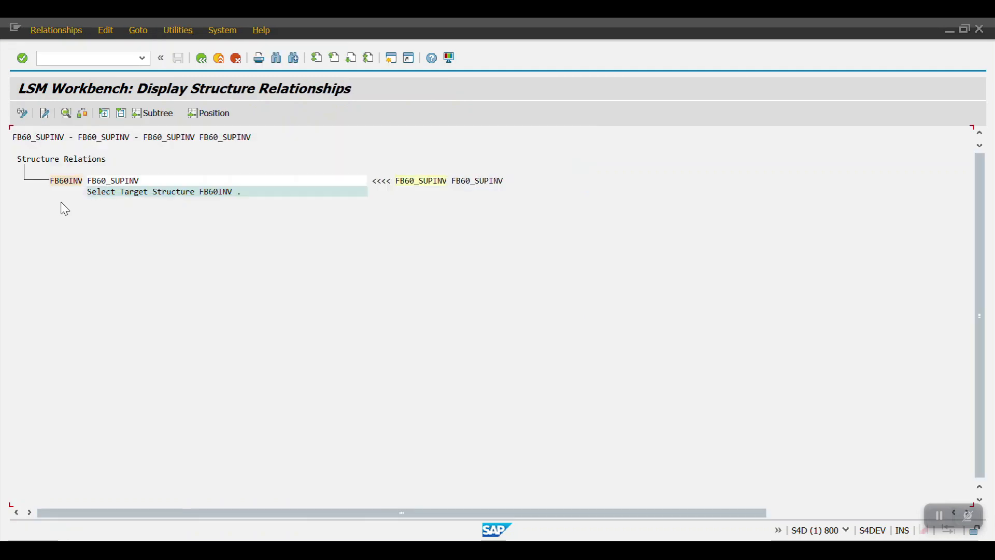
{"action": "left_click", "coordinate": [21, 114]}
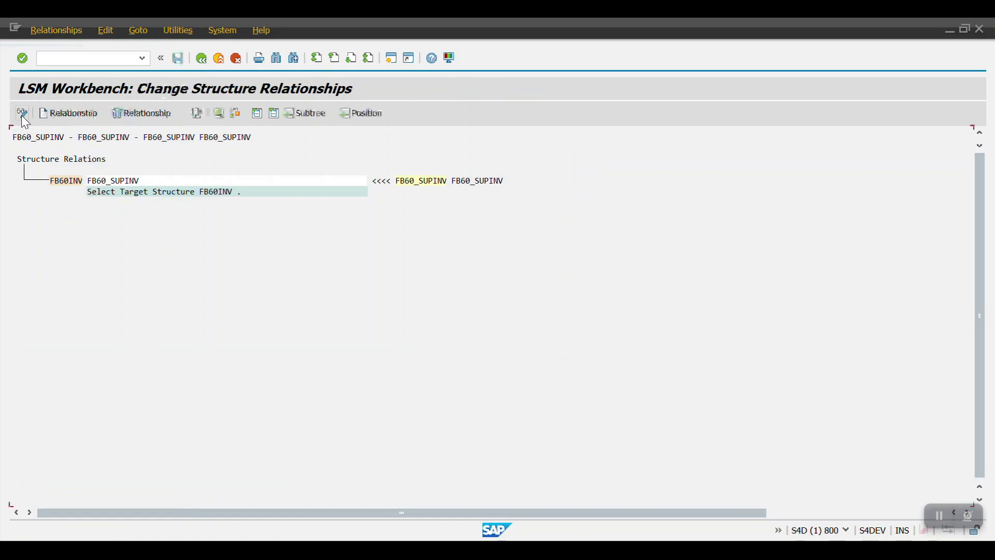
{"action": "left_click", "coordinate": [178, 59]}
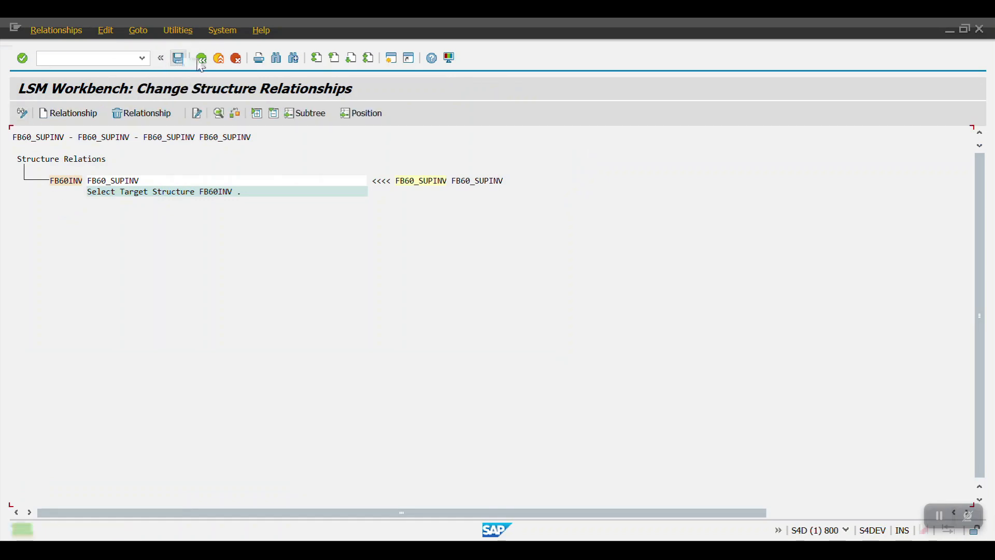
{"action": "left_click", "coordinate": [202, 59]}
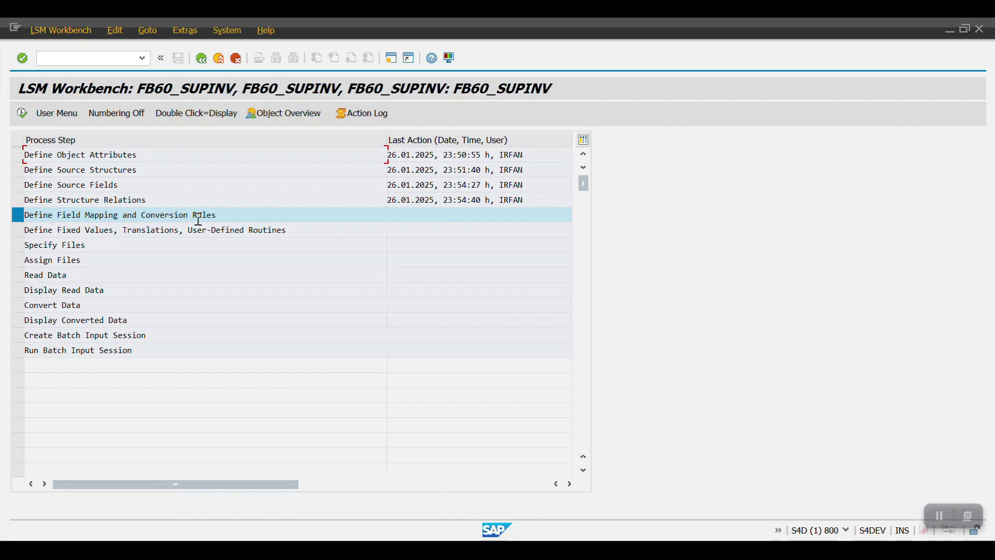
Step: Open field mapping in change mode and start auto-field mapping from FB60INV, matching fields with the same name, with confirmation
{"action": "double_click", "coordinate": [48, 214]}
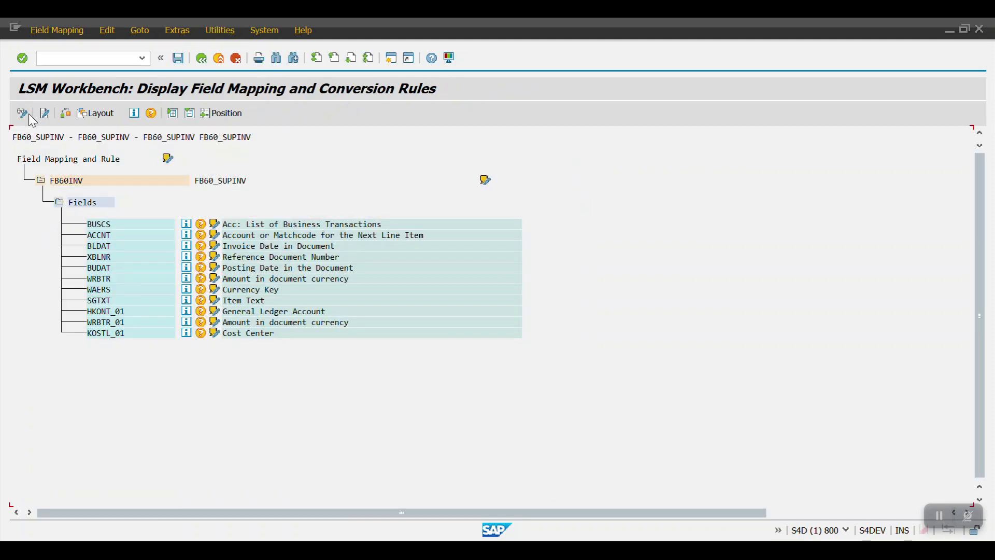
{"action": "left_click", "coordinate": [67, 181]}
{"action": "left_click", "coordinate": [22, 113]}
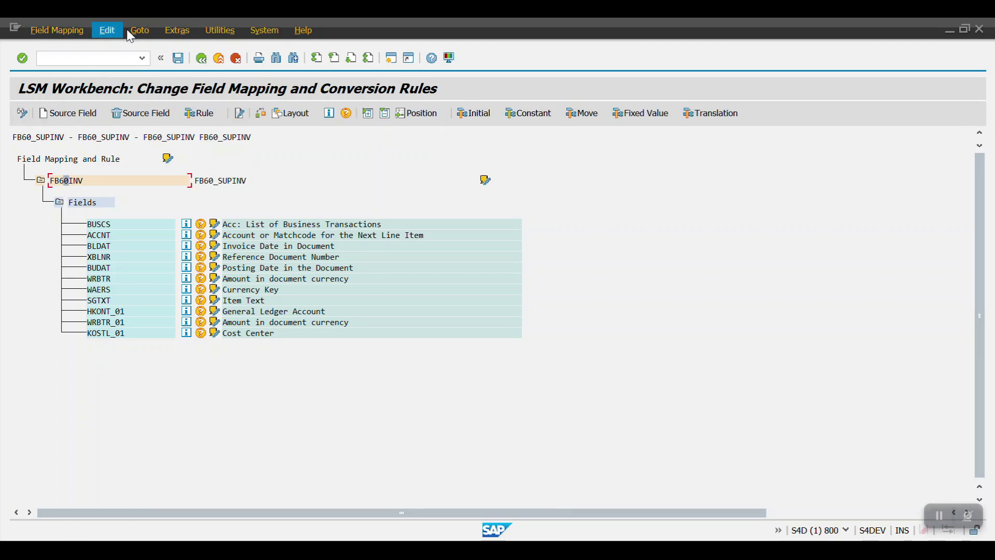
{"action": "left_click", "coordinate": [177, 34]}
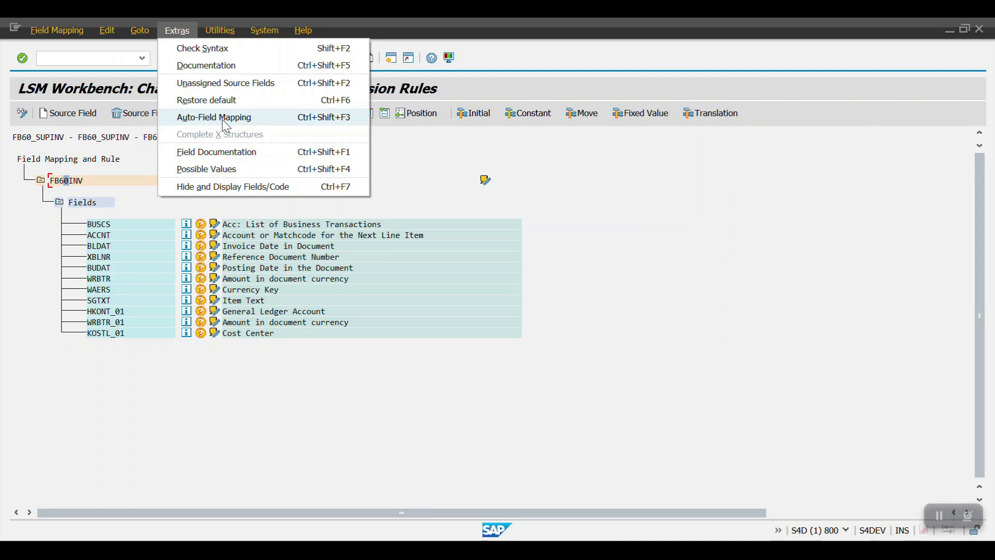
{"action": "left_click", "coordinate": [223, 119]}
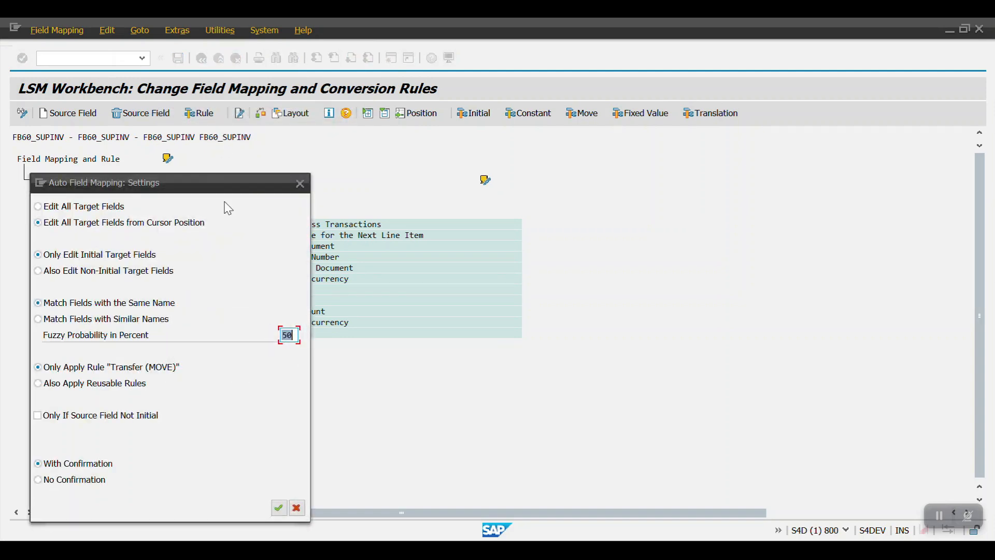
{"action": "left_click", "coordinate": [278, 510]}
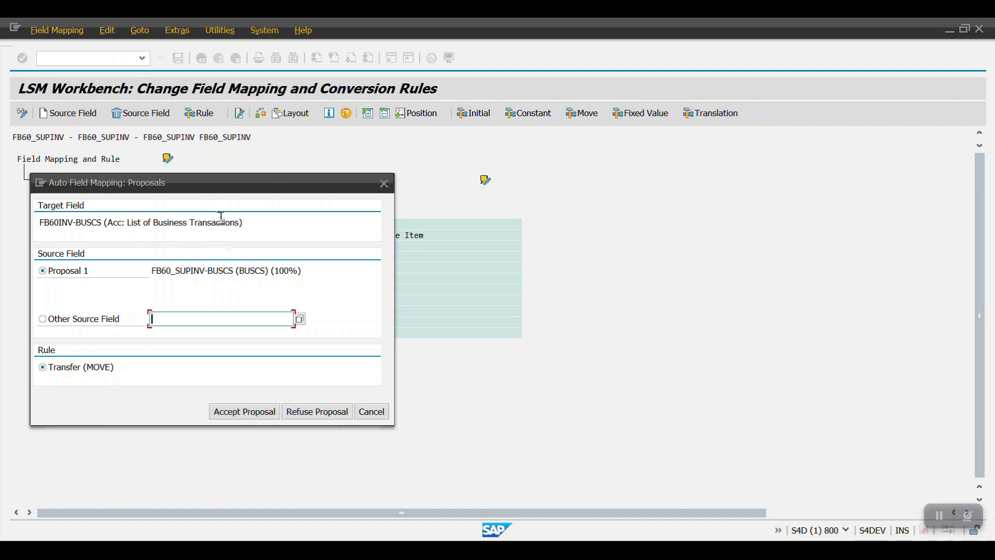
Step: Accept the transfer proposals for all target fields from BUSCS through KOSTL_01, save the field mapping, and return to the process steps
{"action": "left_click_drag", "start_coordinate": [216, 189], "coordinate": [633, 166]}
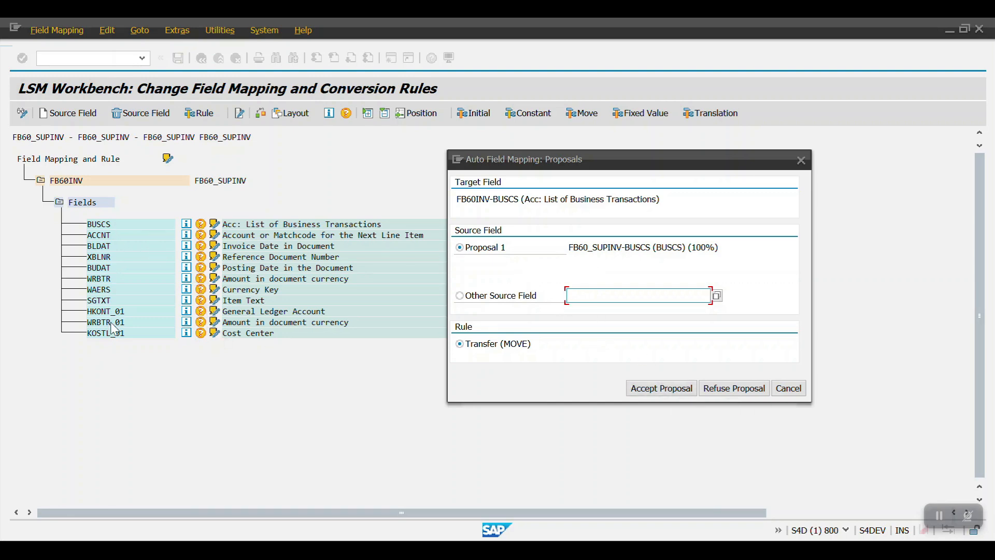
{"action": "left_click", "coordinate": [666, 395]}
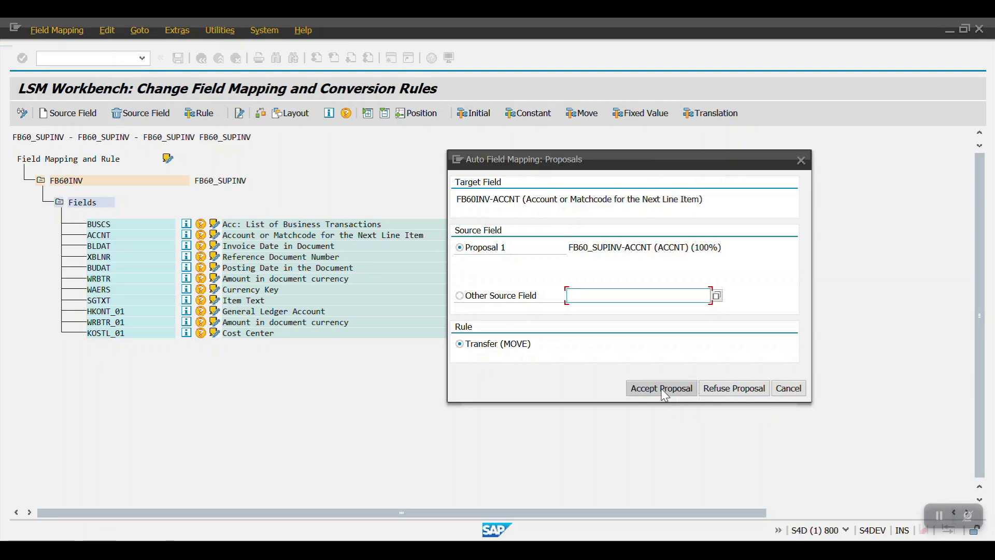
{"action": "left_click", "coordinate": [665, 394]}
{"action": "left_click", "coordinate": [665, 393]}
{"action": "left_click", "coordinate": [665, 394]}
{"action": "left_click", "coordinate": [665, 394]}
{"action": "left_click", "coordinate": [665, 394]}
{"action": "left_click", "coordinate": [665, 394]}
{"action": "left_click", "coordinate": [665, 394]}
{"action": "left_click", "coordinate": [665, 393]}
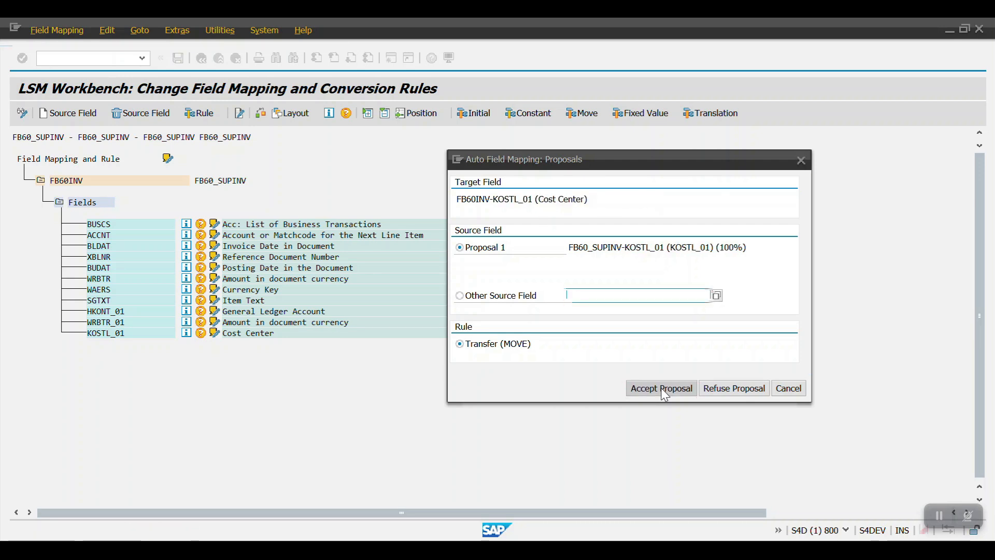
{"action": "left_click", "coordinate": [665, 394]}
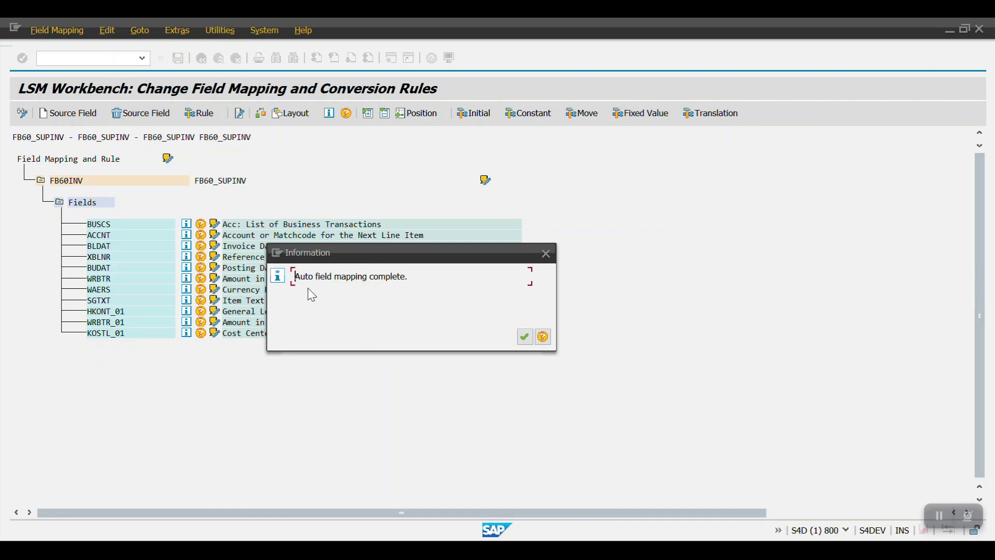
{"action": "left_click", "coordinate": [527, 337]}
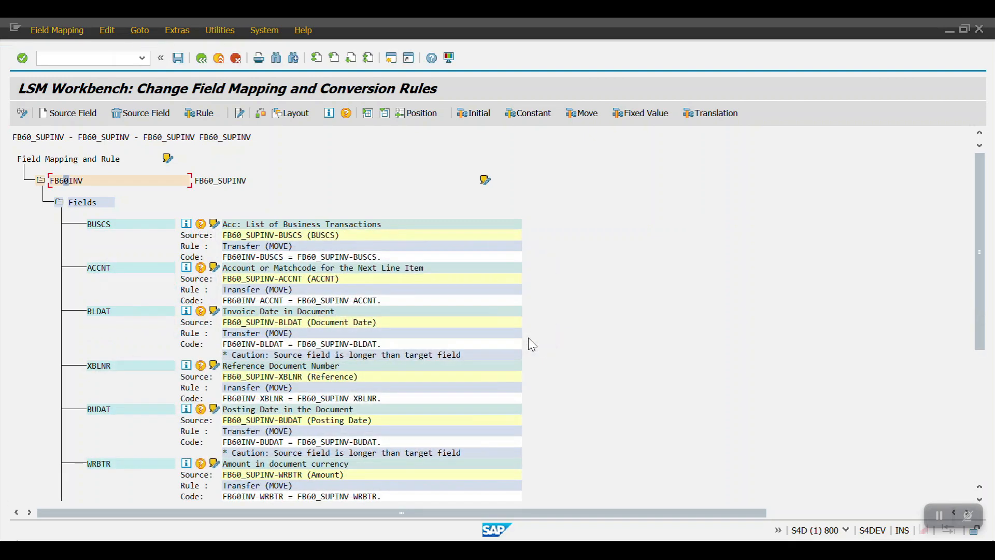
{"action": "left_click", "coordinate": [177, 60]}
{"action": "left_click", "coordinate": [202, 59]}
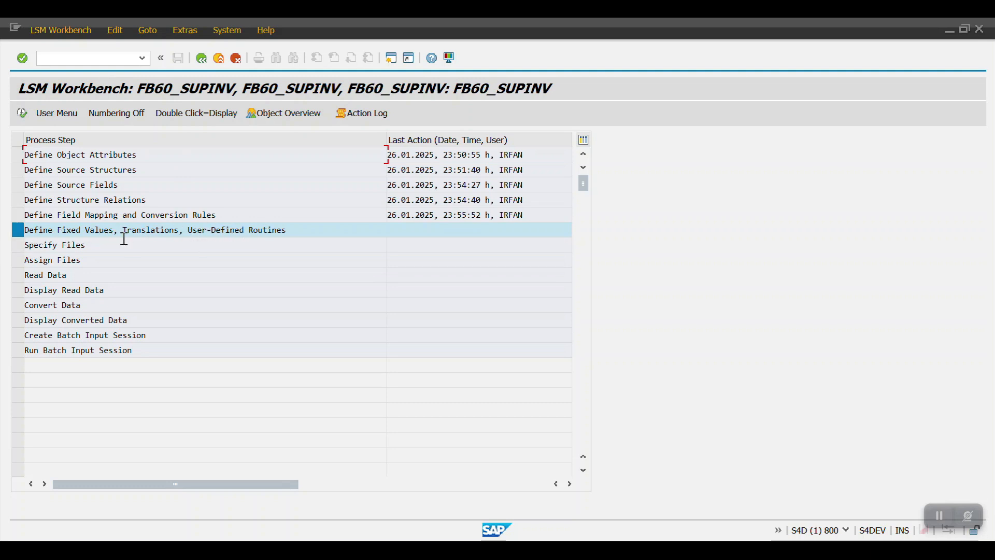
Step: Open the fixed values, translations and user-defined routines, view the FB60_SUPINV reusable rules entry in change mode, and return to the process steps
{"action": "double_click", "coordinate": [106, 229]}
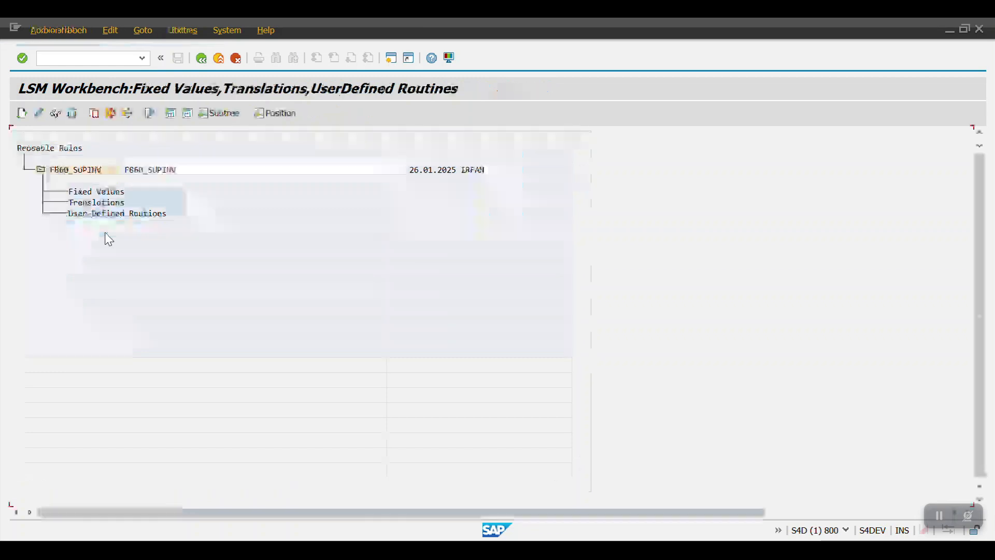
{"action": "left_click", "coordinate": [39, 114]}
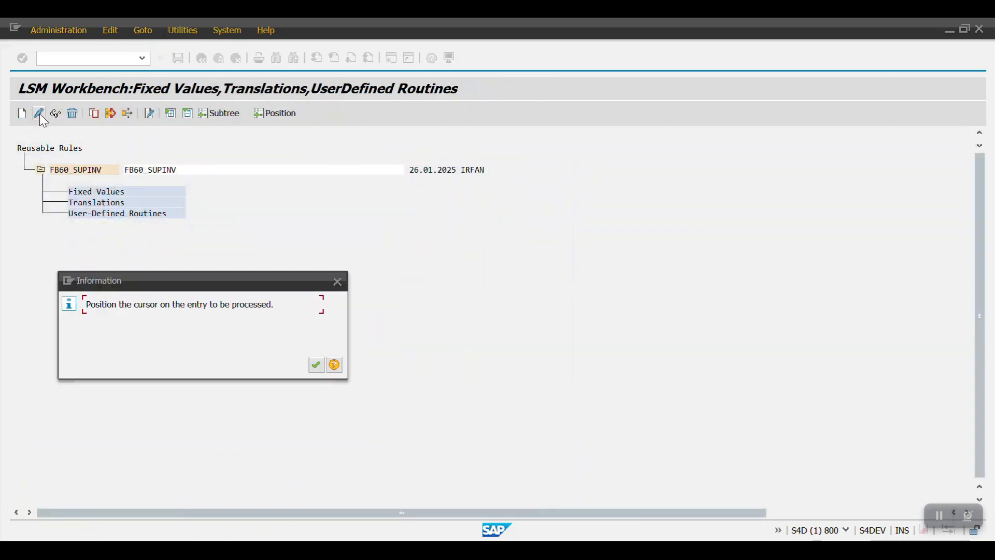
{"action": "left_click", "coordinate": [316, 365]}
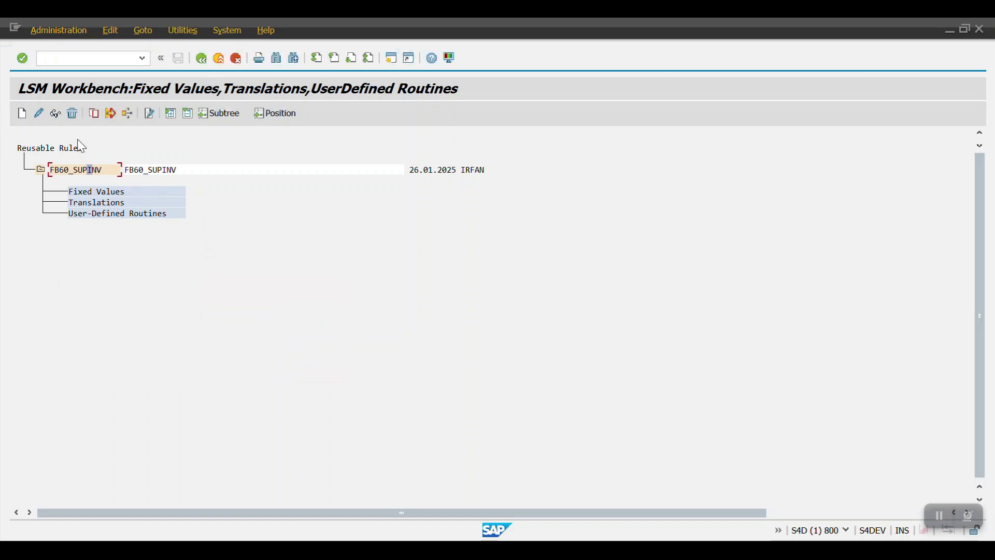
{"action": "left_click", "coordinate": [39, 114]}
{"action": "left_click", "coordinate": [396, 251]}
{"action": "left_click", "coordinate": [202, 58]}
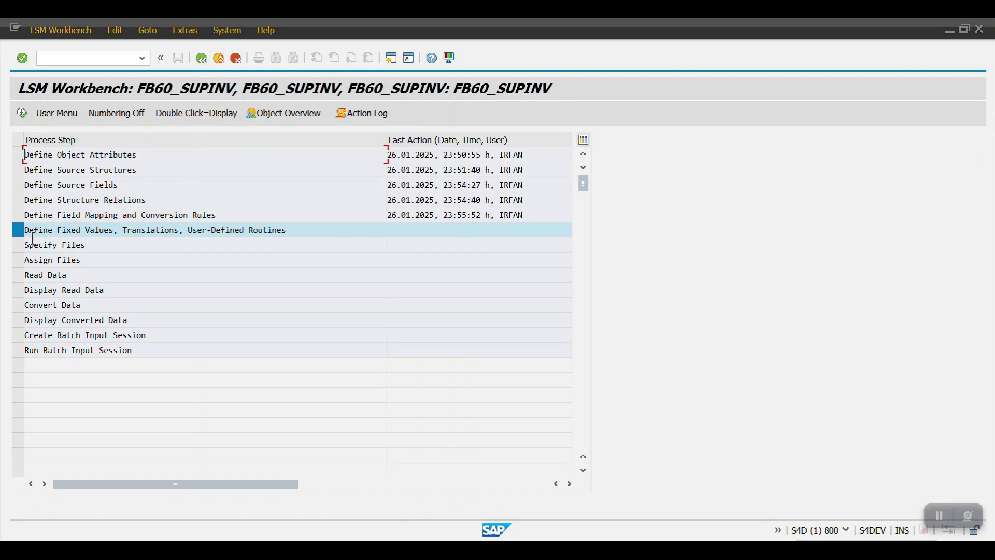
Step: Review the source fields of structure FB60_SUPINV and return to the process steps
{"action": "left_click", "coordinate": [18, 230]}
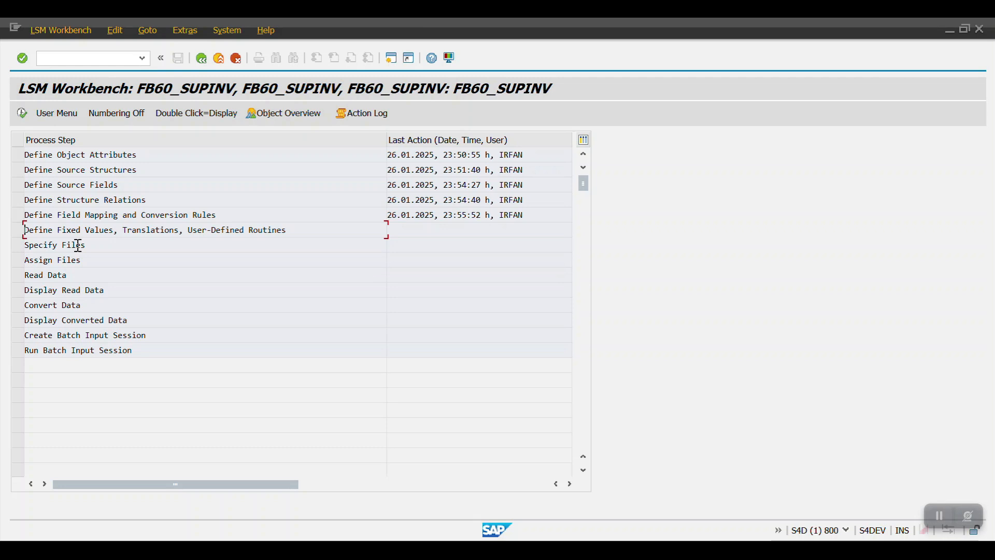
{"action": "double_click", "coordinate": [89, 189]}
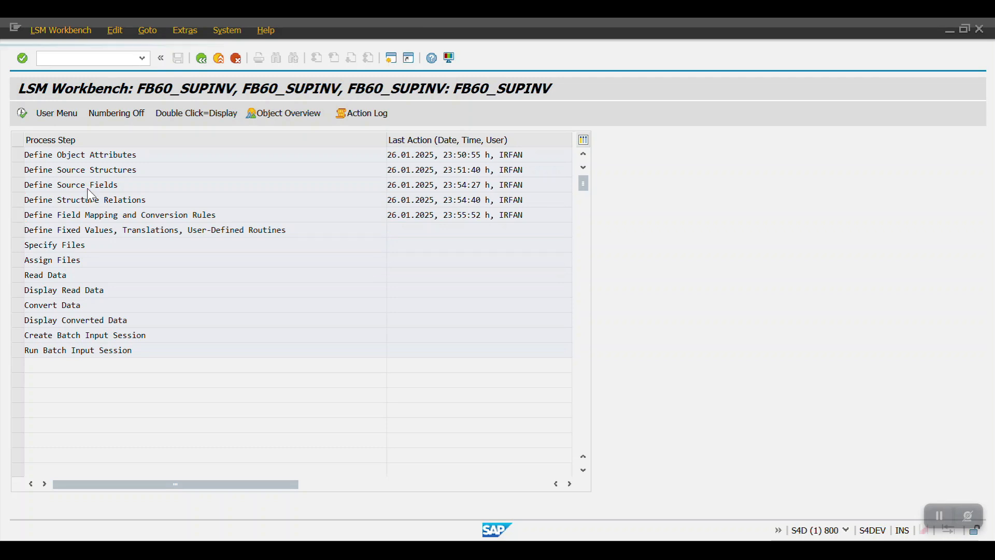
{"action": "left_click", "coordinate": [201, 58]}
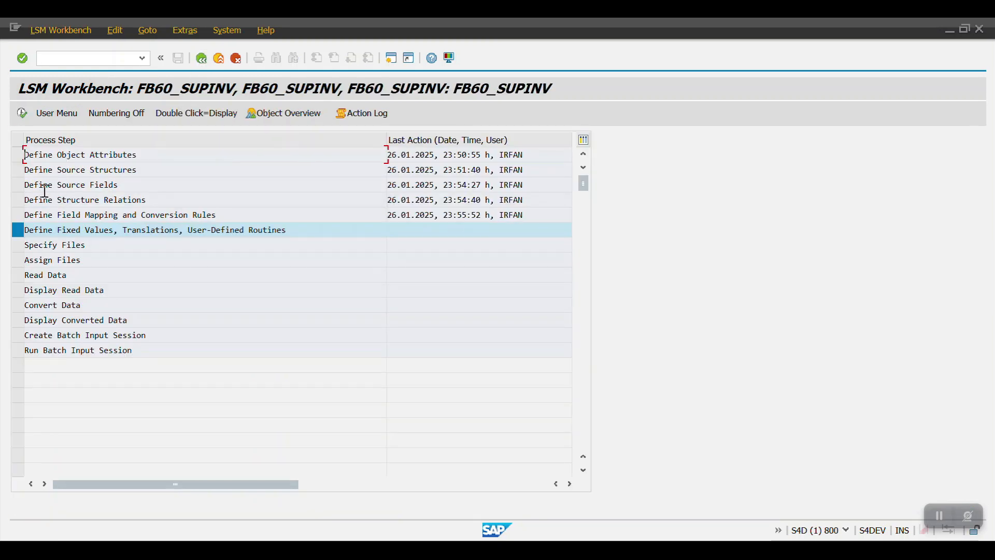
{"action": "double_click", "coordinate": [82, 185]}
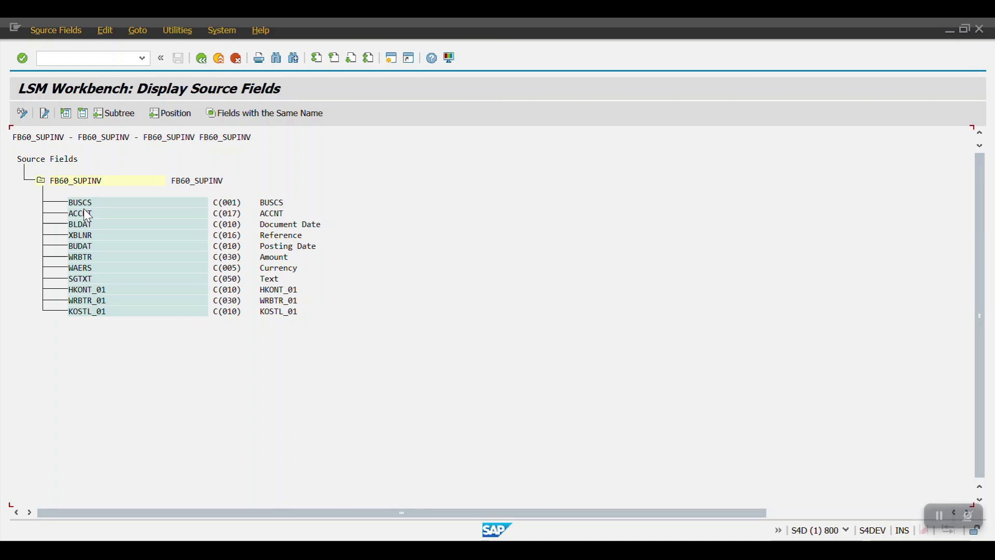
{"action": "left_click", "coordinate": [202, 58]}
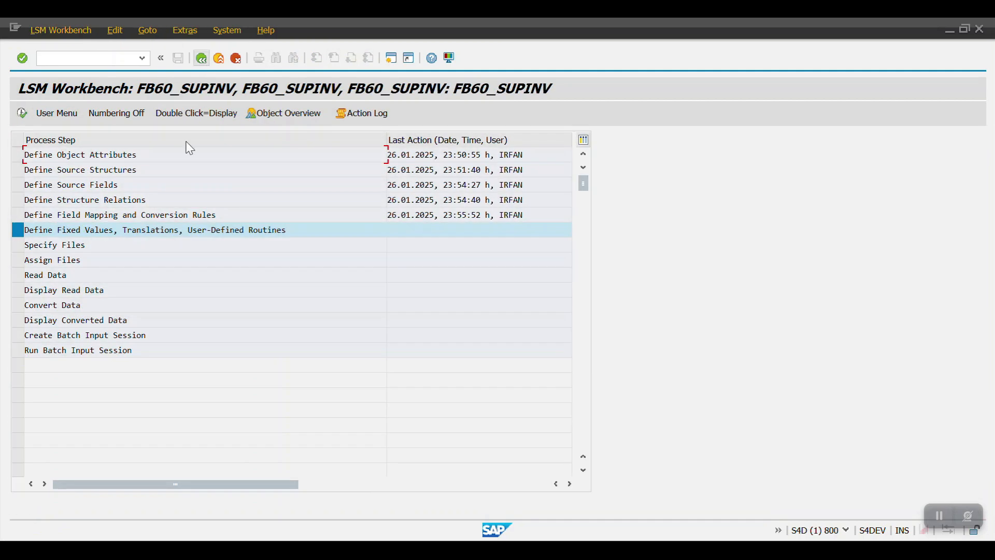
Step: Open the object attributes, go to the project's recordings overview, and display the FB60INV recording
{"action": "double_click", "coordinate": [97, 156]}
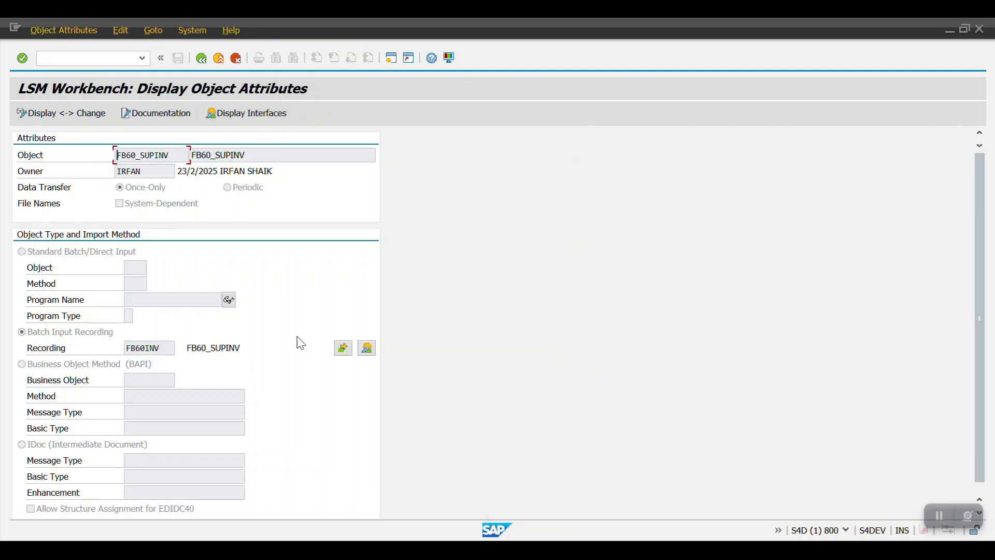
{"action": "left_click", "coordinate": [367, 348]}
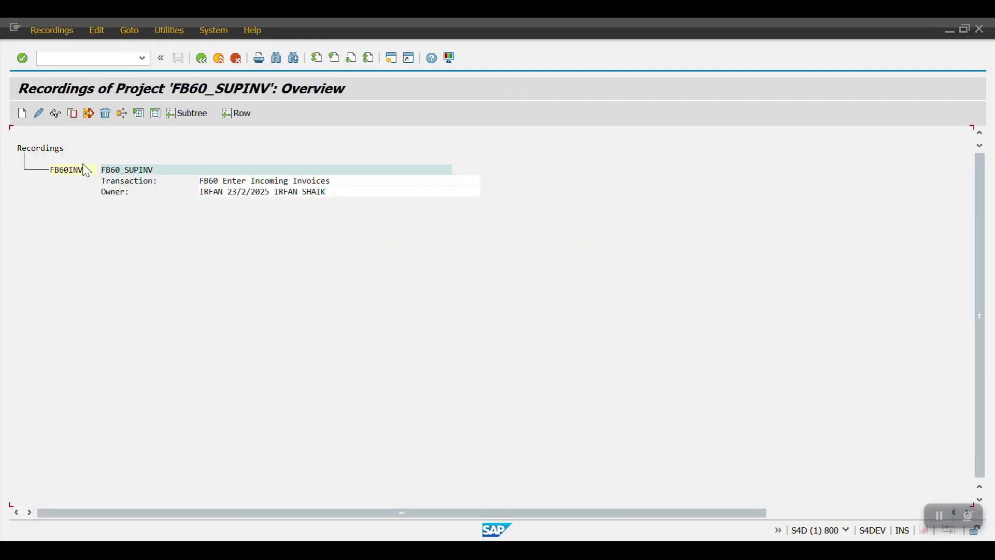
{"action": "double_click", "coordinate": [83, 170]}
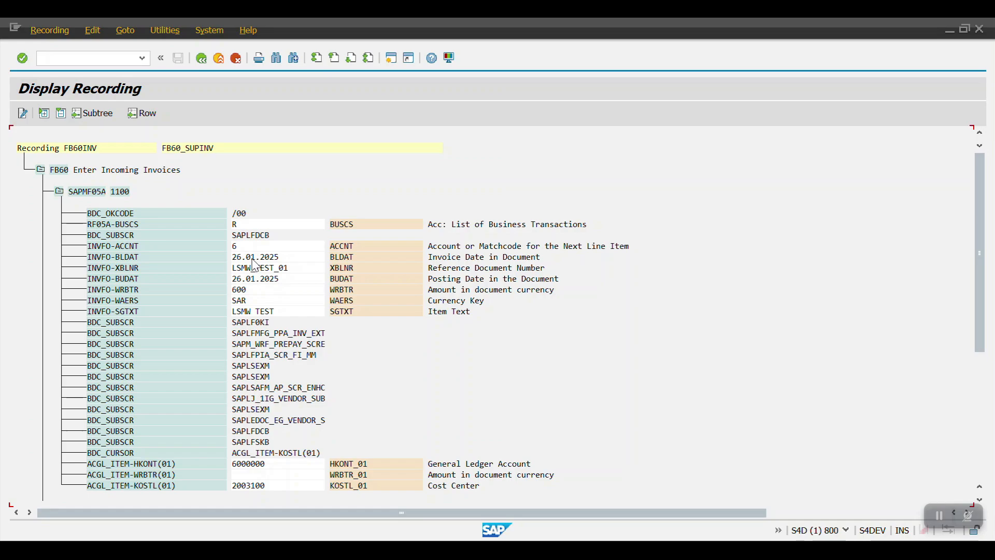
Step: Switch to the Book4 workbook in Excel and clear the field types and lengths in G4:H14
{"action": "key", "text": "alt+Tab"}
{"action": "left_click_drag", "start_coordinate": [354, 258], "coordinate": [415, 404]}
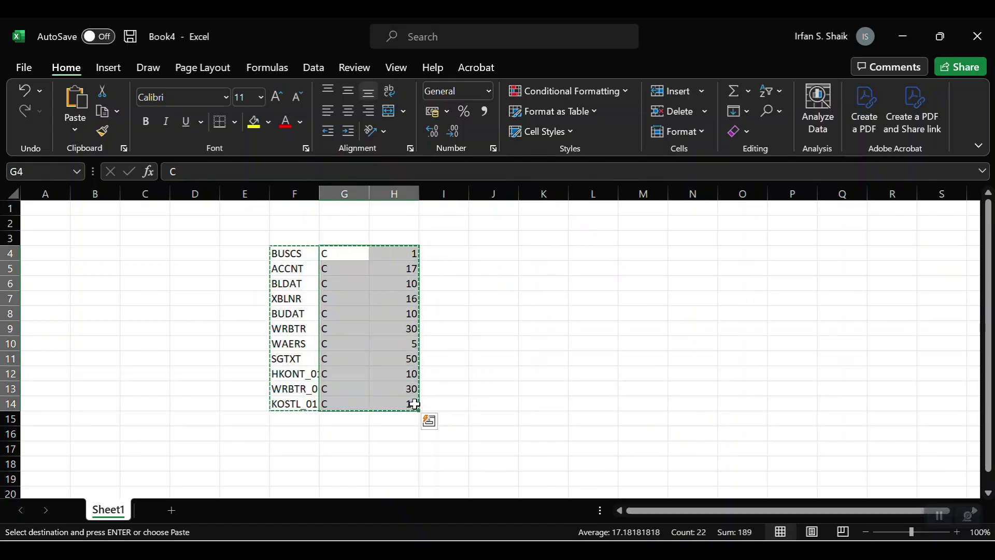
{"action": "key", "text": "Delete"}
Step: Copy the field names in F4:F14 and paste them transposed into row 1, starting at cell A1
{"action": "left_click_drag", "start_coordinate": [288, 256], "coordinate": [295, 402]}
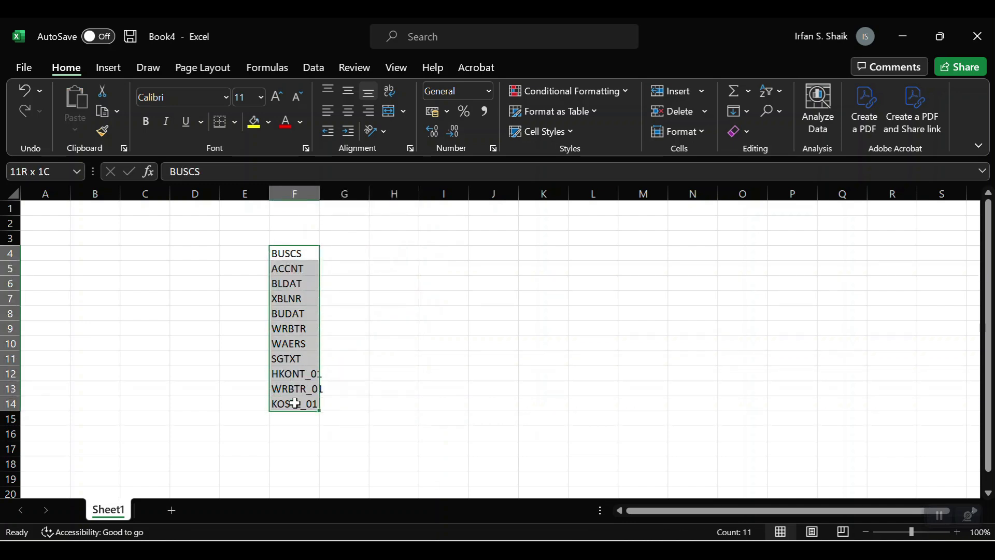
{"action": "key", "text": "ctrl+c"}
{"action": "right_click", "coordinate": [48, 207]}
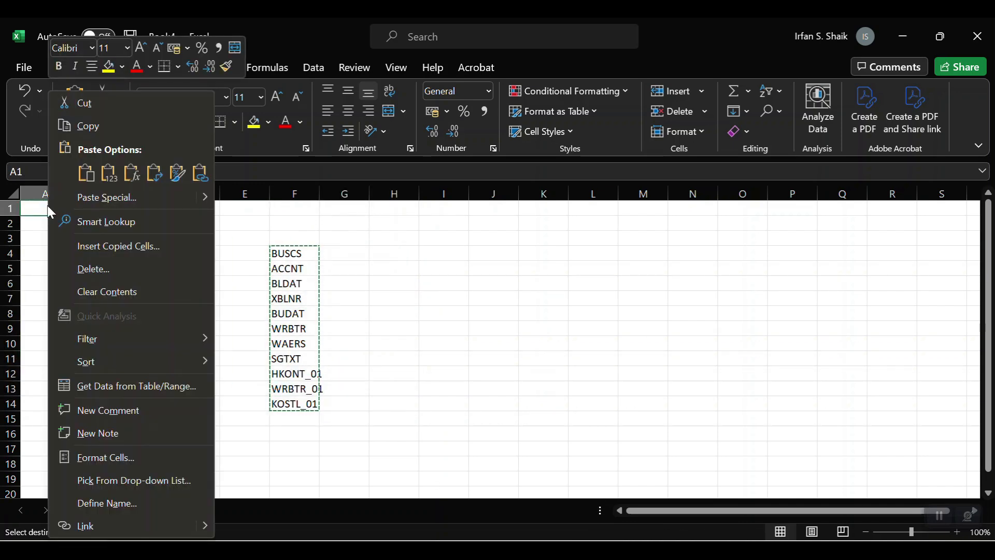
{"action": "key", "text": "Escape"}
{"action": "key", "text": "ctrl+alt+v"}
{"action": "left_click", "coordinate": [185, 282]}
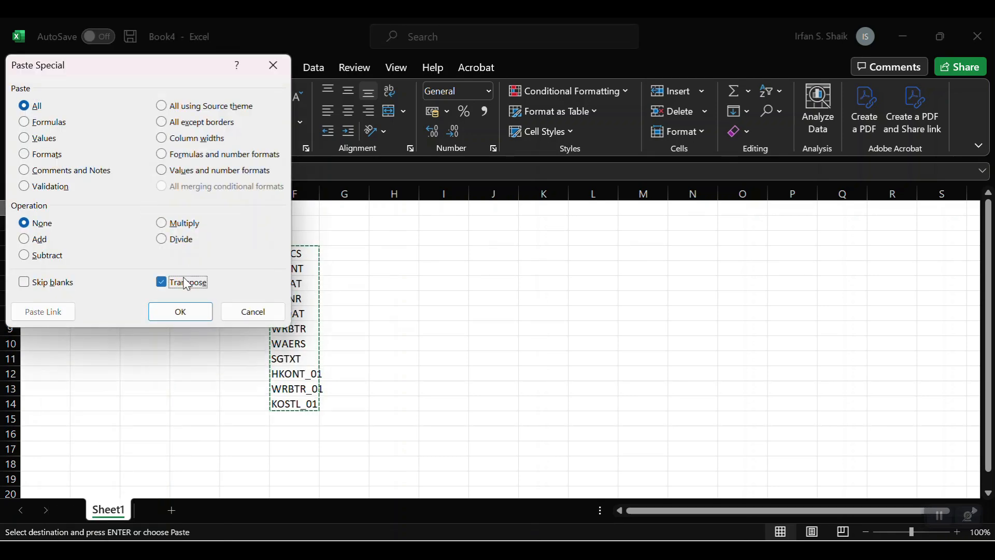
{"action": "left_click", "coordinate": [186, 312]}
Step: Clear the original vertical list of field names in F4:F14
{"action": "left_click", "coordinate": [351, 300]}
{"action": "left_click_drag", "start_coordinate": [290, 253], "coordinate": [299, 404]}
{"action": "key", "text": "Delete"}
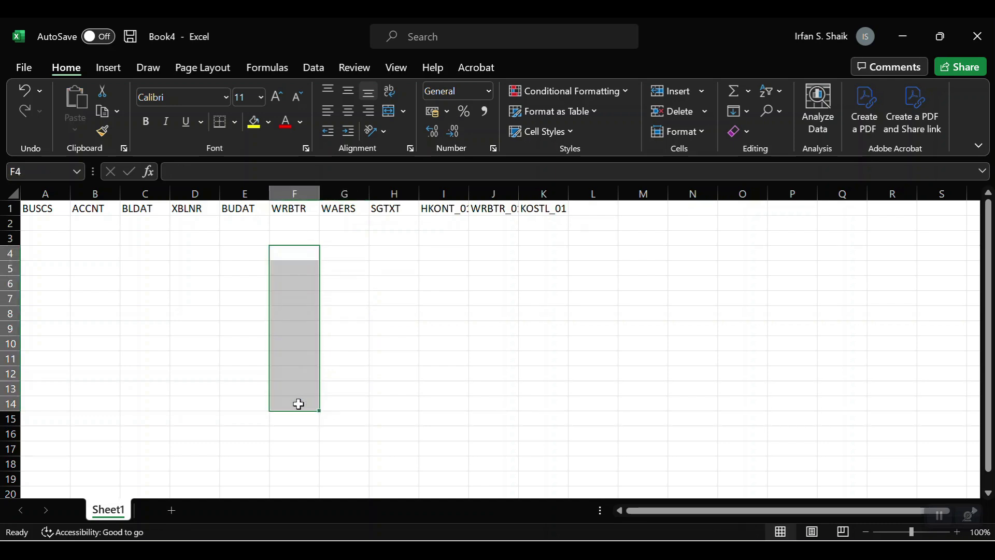
Step: Look up the BUSCS value in the SAP recording and enter R in cell A2 of the Excel sheet
{"action": "left_click", "coordinate": [43, 221]}
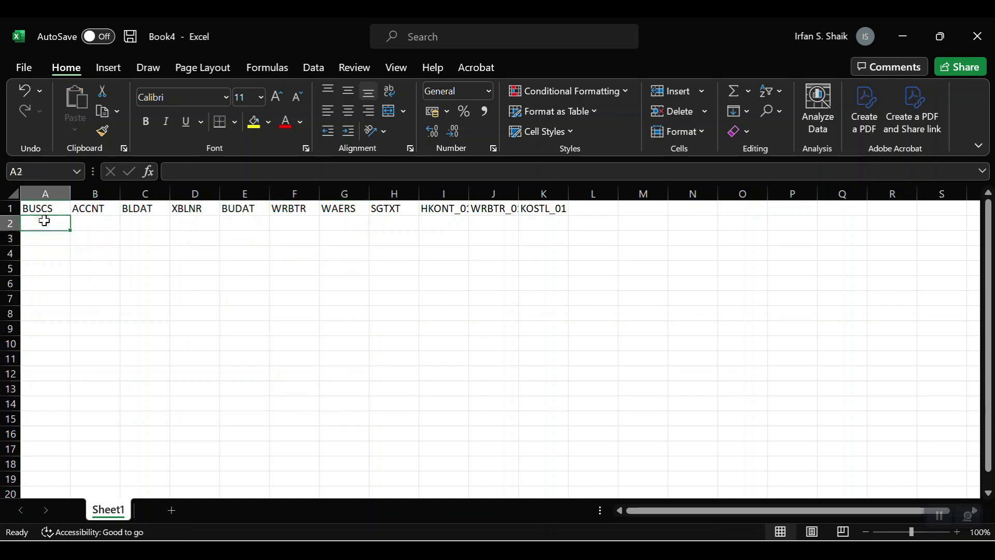
{"action": "key", "text": "alt+Tab"}
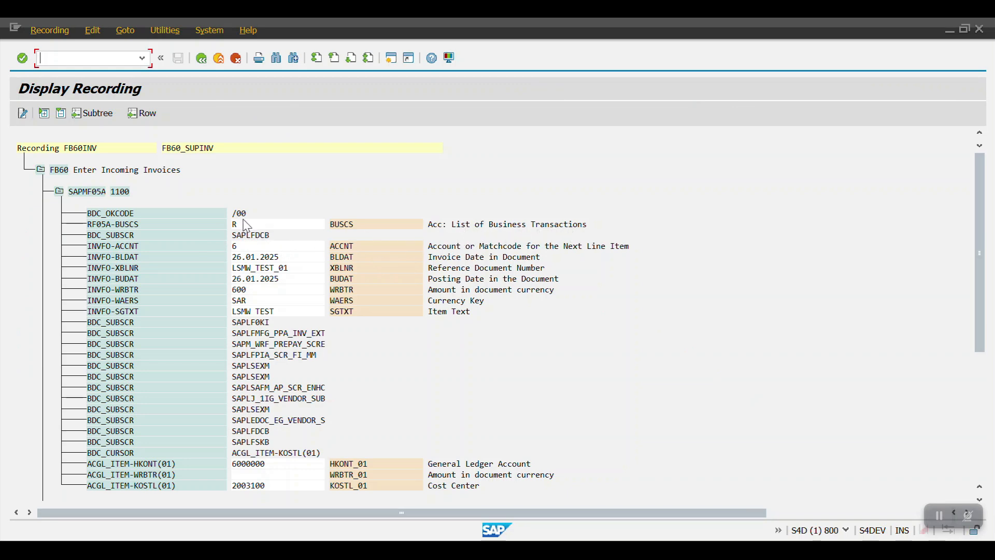
{"action": "key", "text": "alt+Tab"}
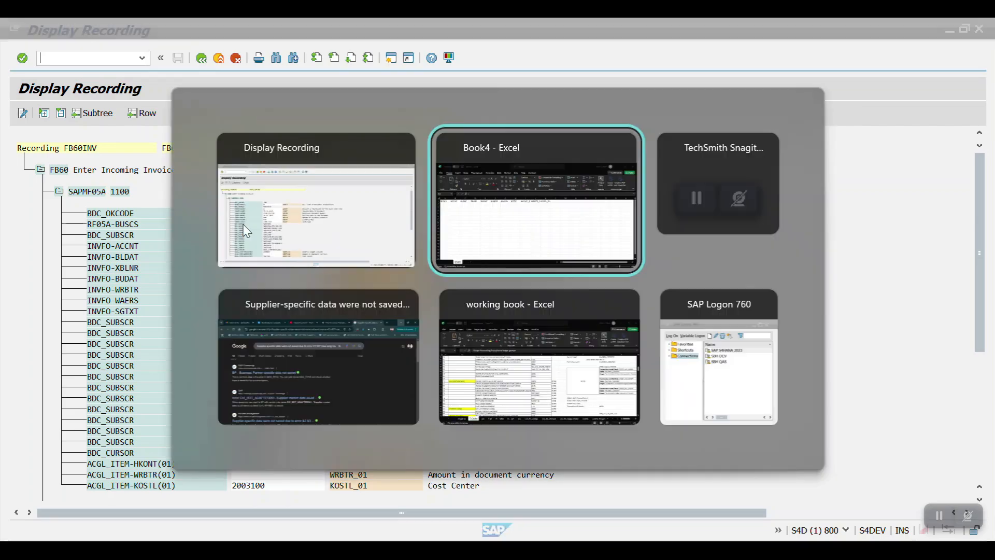
{"action": "type", "text": "R"}
{"action": "key", "text": "Return"}
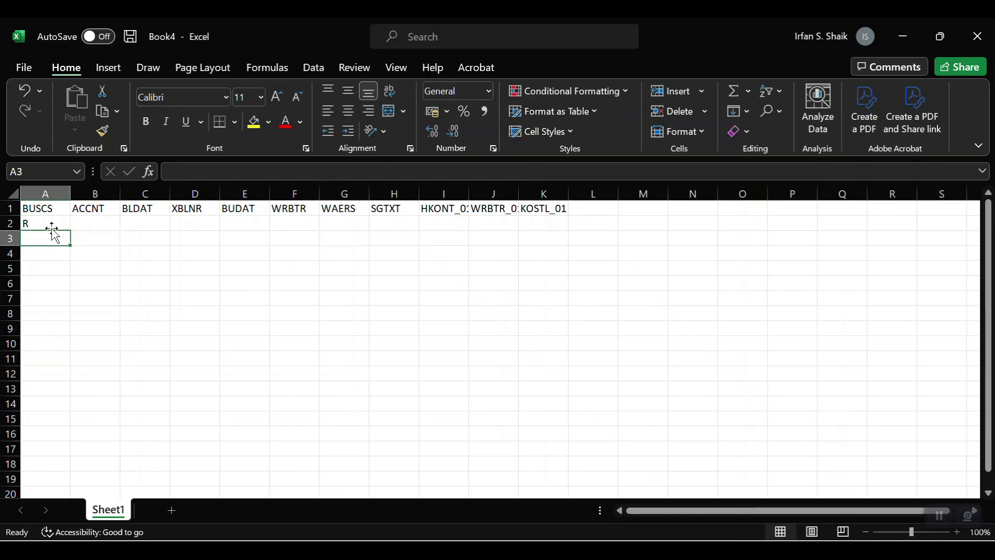
Step: Fill the BUSCS value R down the range A2:A16 with Flash Fill
{"action": "left_click", "coordinate": [51, 228]}
{"action": "key", "text": "shift+Down"}
{"action": "key", "text": "shift+Down"}
{"action": "key", "text": "shift+Down"}
{"action": "key", "text": "shift+Down"}
{"action": "key", "text": "shift+Down"}
{"action": "key", "text": "shift+Down"}
{"action": "key", "text": "shift+Down"}
{"action": "key", "text": "shift+Down"}
{"action": "key", "text": "shift+Down"}
{"action": "key", "text": "shift+Down"}
{"action": "key", "text": "shift+Down"}
{"action": "key", "text": "shift+Down"}
{"action": "key", "text": "shift+Down"}
{"action": "key", "text": "shift+Down"}
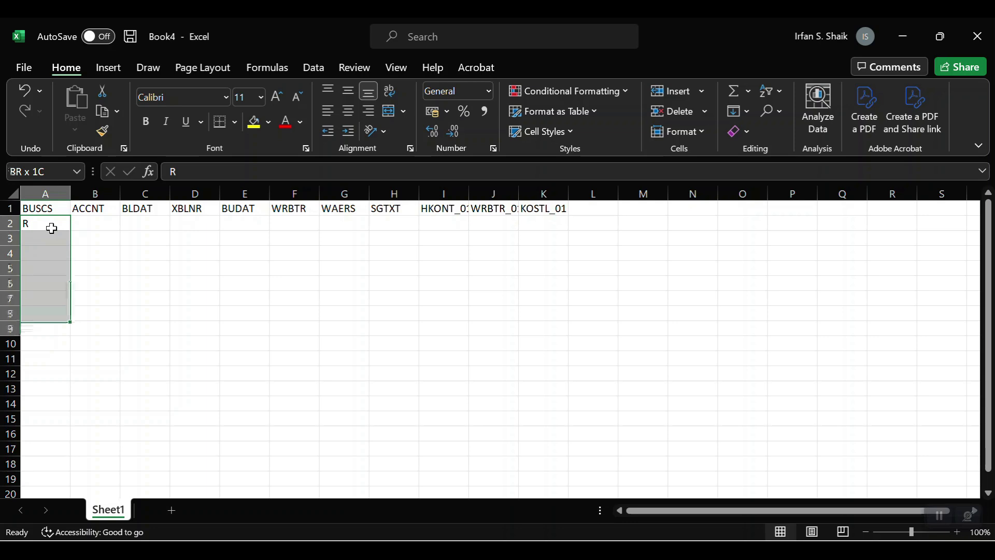
{"action": "type", "text": "D"}
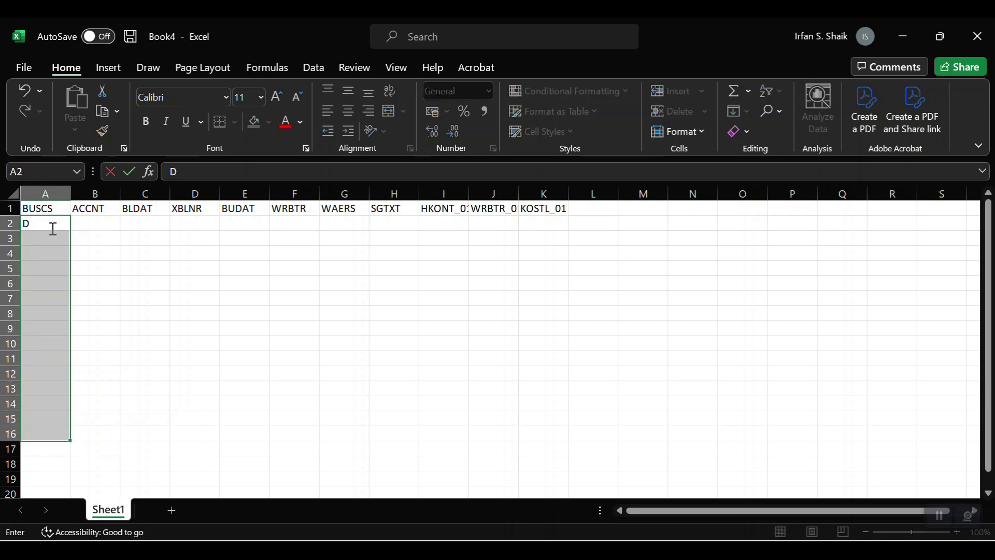
{"action": "key", "text": "Escape"}
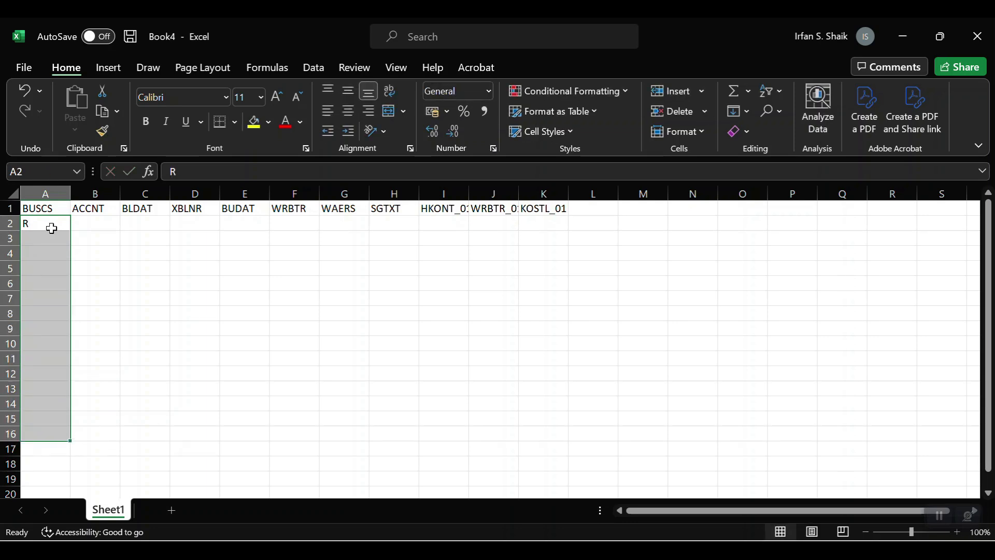
{"action": "key", "text": "ctrl+e"}
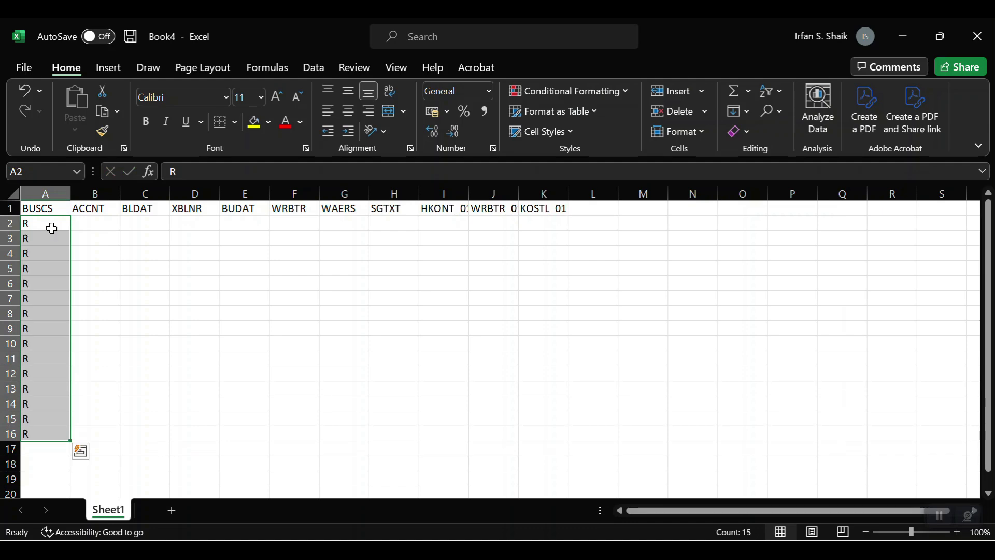
Step: Look up the ACCNT value in the SAP recording, enter 6 in B2, and fill it down to B16
{"action": "key", "text": "Right"}
{"action": "key", "text": "alt+Tab"}
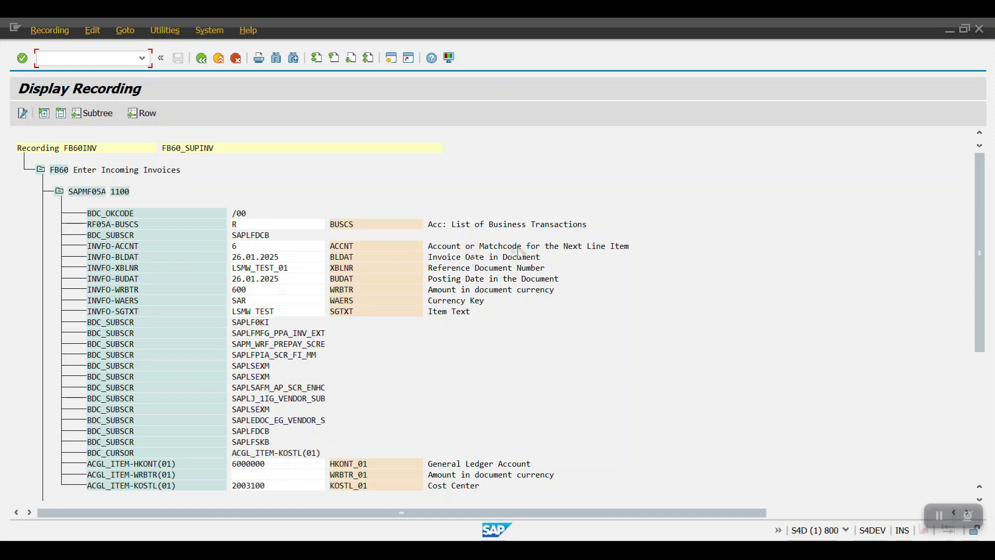
{"action": "key", "text": "alt+Tab"}
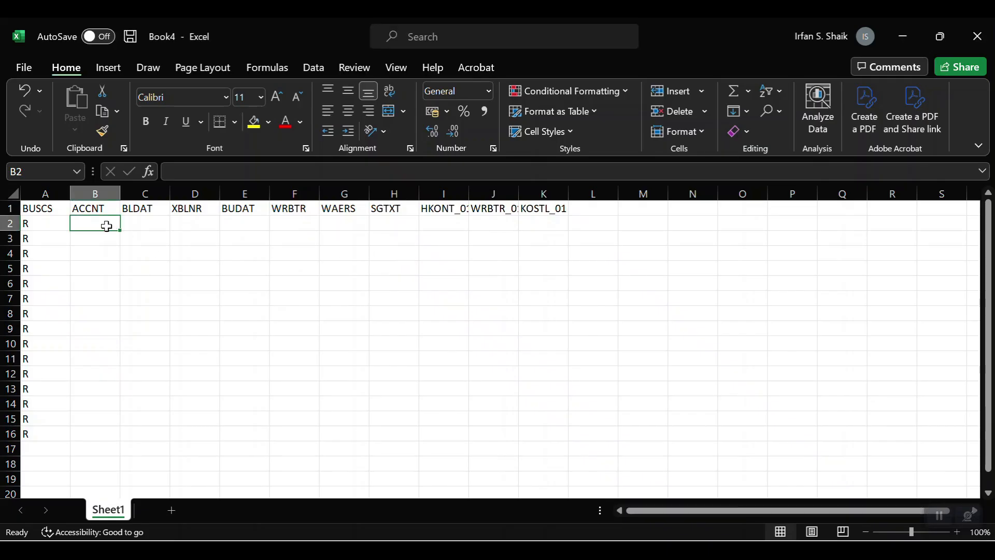
{"action": "type", "text": "6"}
{"action": "key", "text": "Return"}
{"action": "key", "text": "Up"}
{"action": "key", "text": "Left"}
{"action": "key", "text": "ctrl+Down"}
{"action": "key", "text": "Right"}
{"action": "key", "text": "ctrl+shift+Up"}
{"action": "key", "text": "ctrl+d"}
Step: Check the invoice date format in the SAP recording and enter 26.01.2025 under BLDAT in C2
{"action": "key", "text": "Right"}
{"action": "key", "text": "ctrl+Up"}
{"action": "key", "text": "Down"}
{"action": "key", "text": "alt+Tab"}
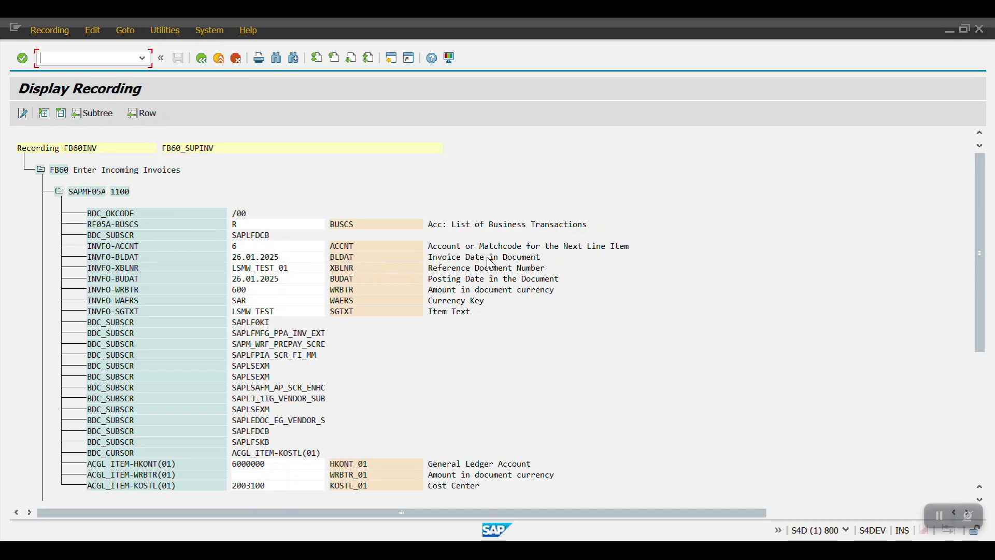
{"action": "key", "text": "alt+Tab"}
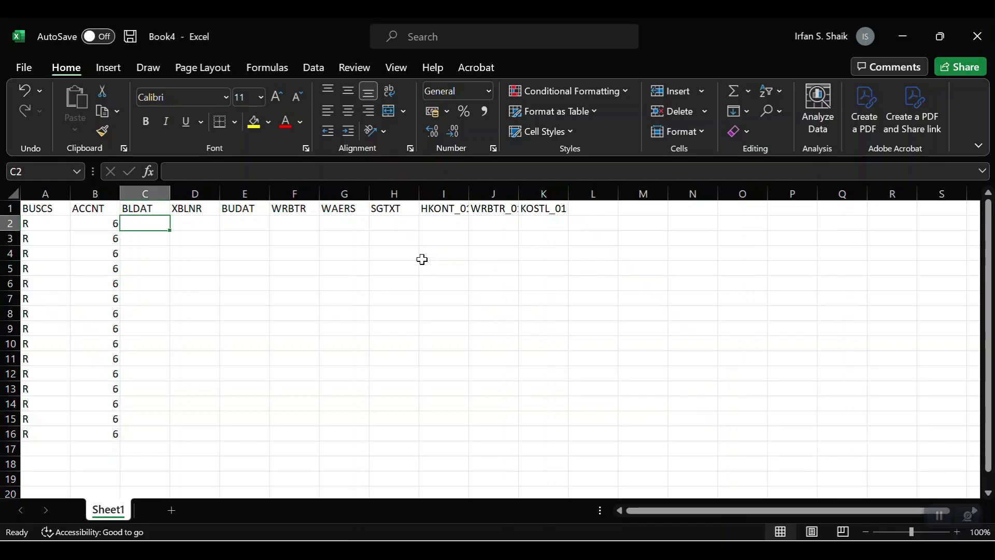
{"action": "key", "text": "alt+Tab"}
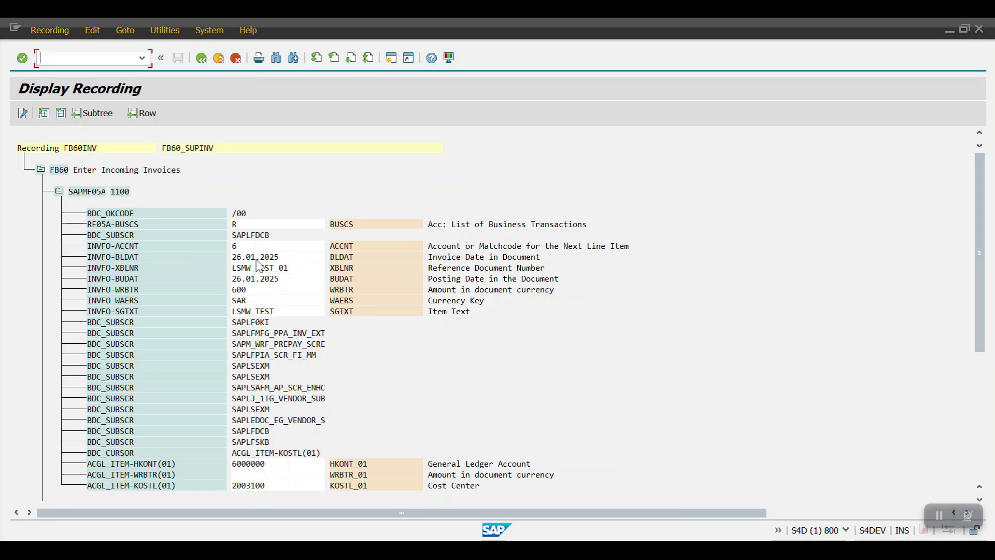
{"action": "key", "text": "alt+Tab"}
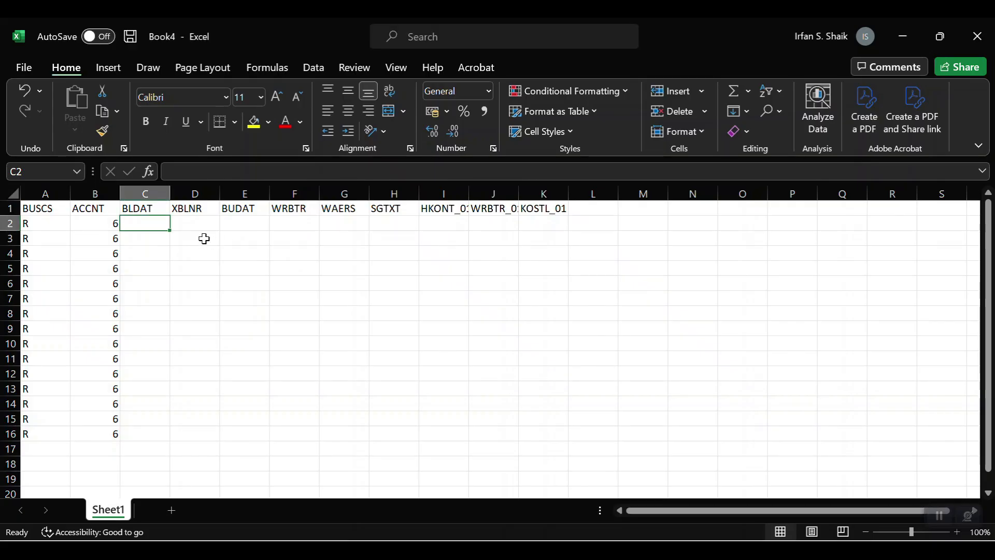
{"action": "type", "text": "26.01"}
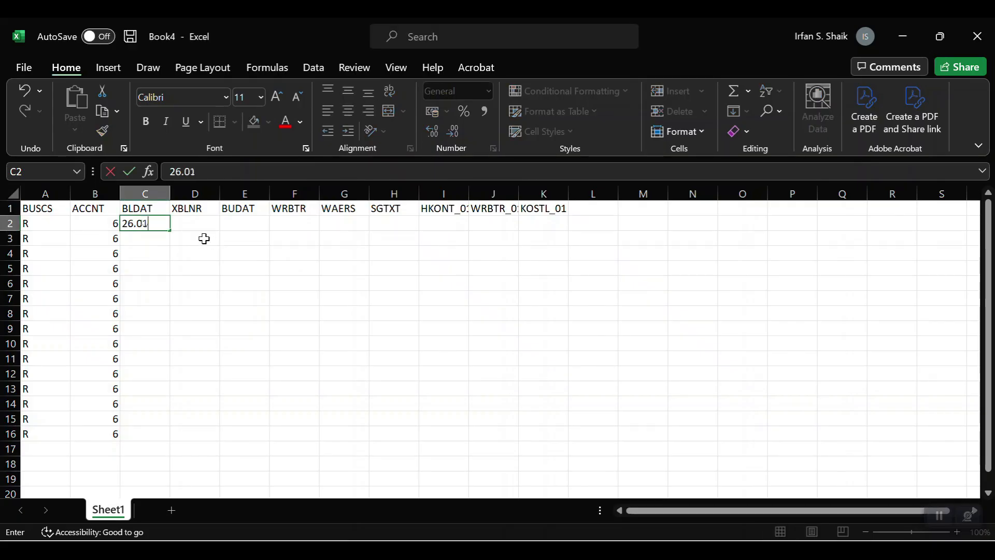
{"action": "type", "text": ".2025"}
{"action": "key", "text": "Return"}
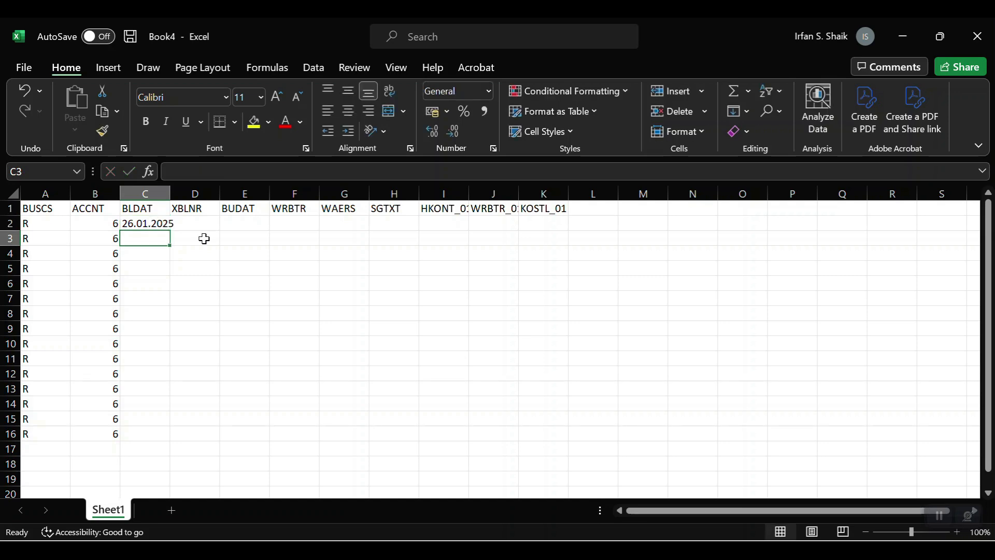
Step: Autofit the BLDAT column to its contents and look up the XBLNR reference value in the SAP recording
{"action": "key", "text": "Up"}
{"action": "key", "text": "Right"}
{"action": "double_click", "coordinate": [171, 194]}
{"action": "key", "text": "alt+Tab"}
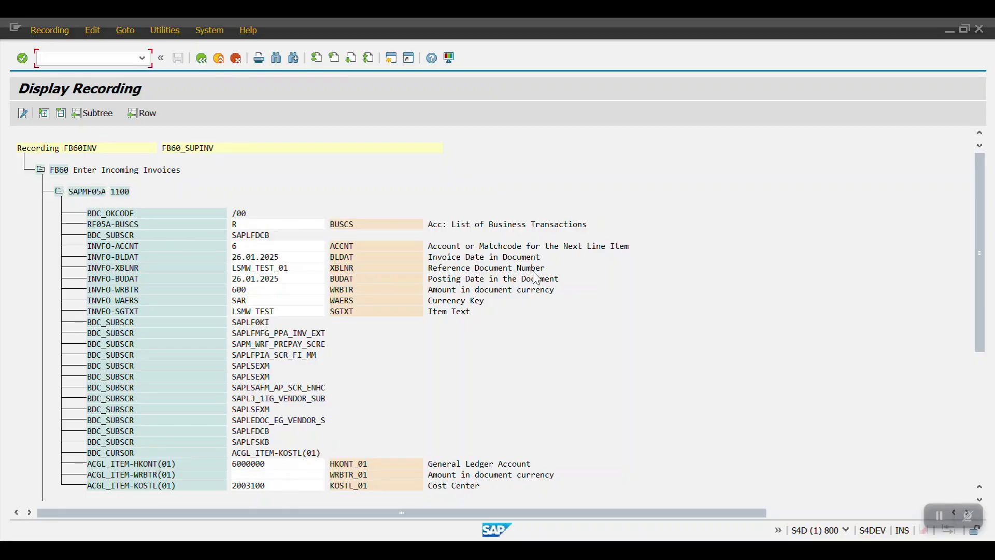
{"action": "key", "text": "alt+Tab"}
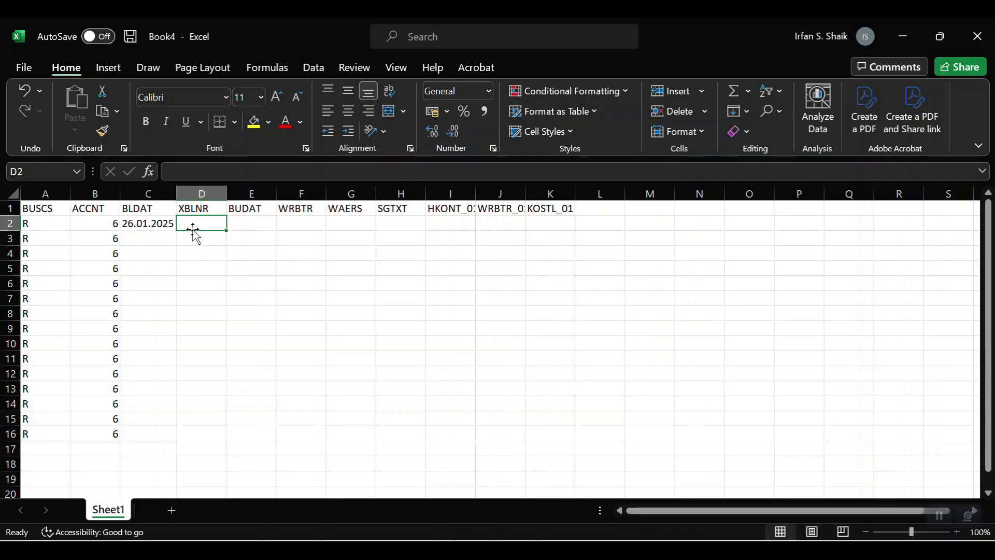
Step: Enter 1234 under XBLNR in D2, enter the formula =D2+1 in D3, and fill it down to D16
{"action": "type", "text": "1234"}
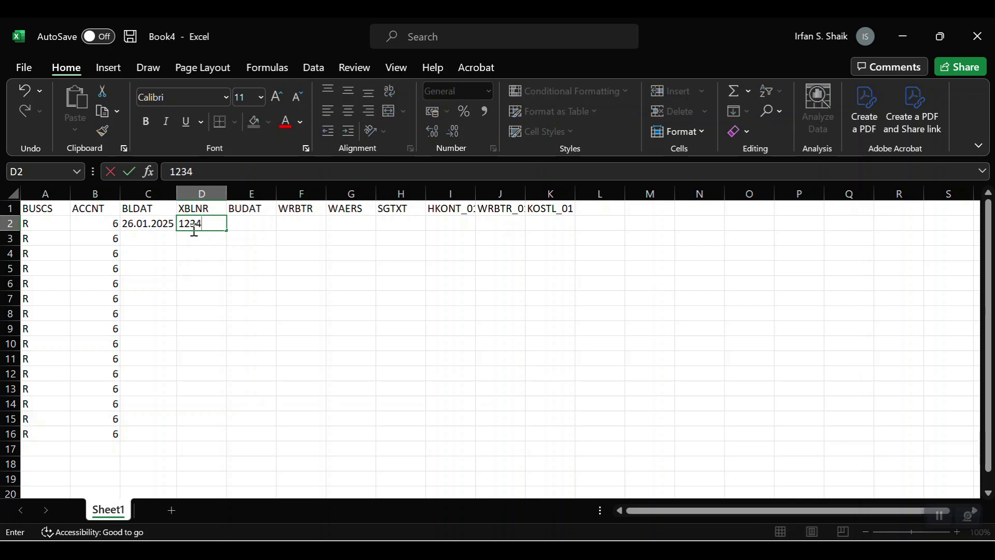
{"action": "key", "text": "Return"}
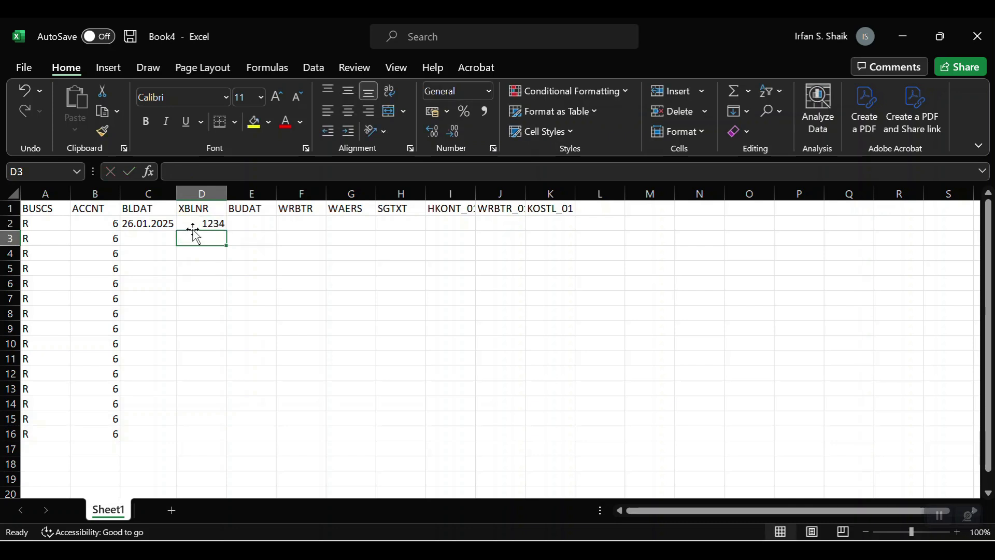
{"action": "type", "text": "="}
{"action": "left_click", "coordinate": [194, 228]}
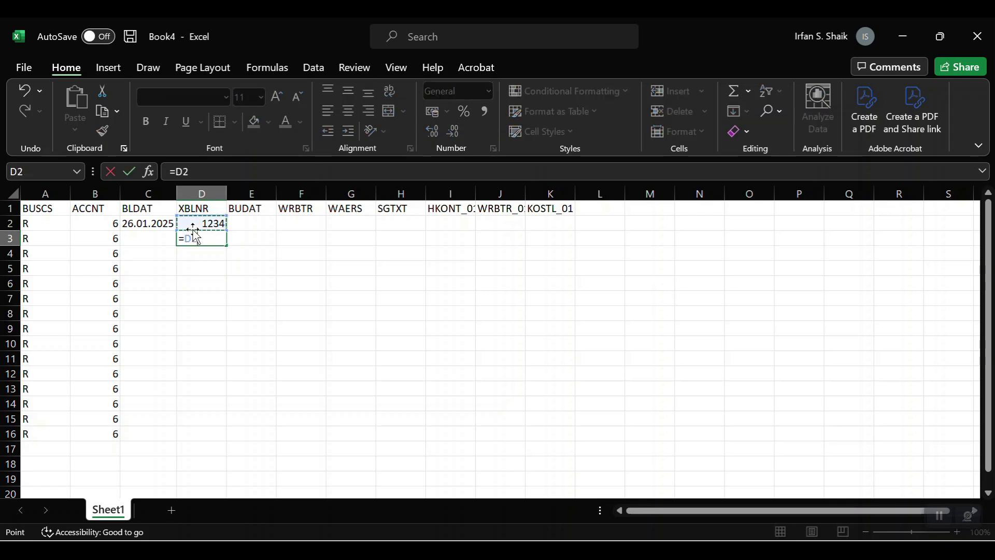
{"action": "key", "text": "Return"}
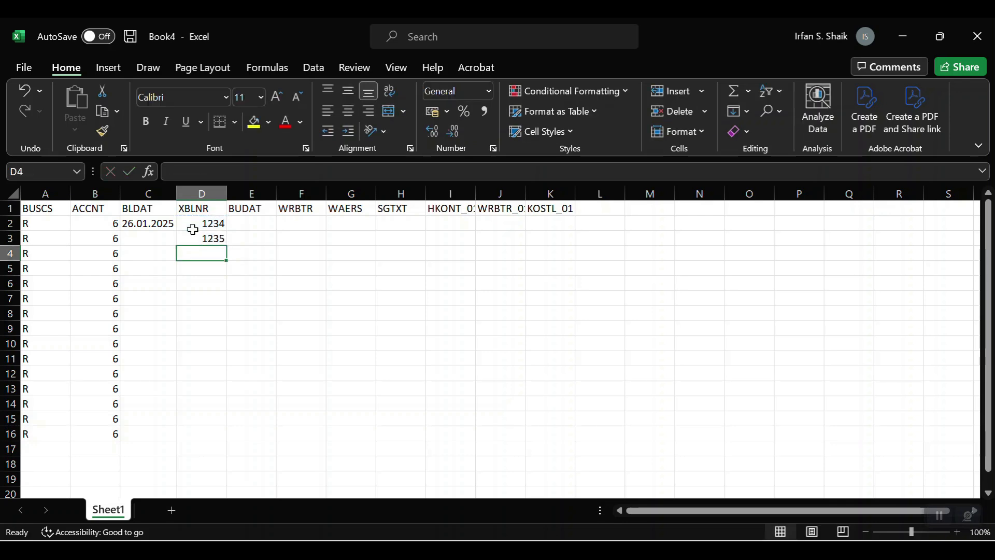
{"action": "left_click", "coordinate": [215, 237]}
{"action": "left_click_drag", "start_coordinate": [229, 250], "coordinate": [231, 440]}
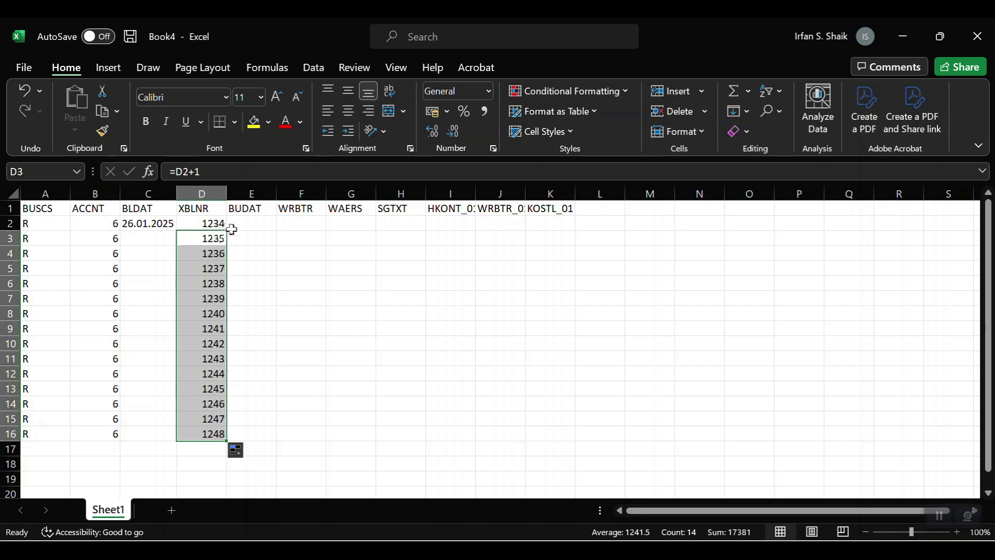
Step: Fill the BLDAT date down to C16 and copy C2:C16 into an autofitted BUDAT column starting at E2
{"action": "left_click_drag", "start_coordinate": [151, 224], "coordinate": [149, 429]}
{"action": "key", "text": "ctrl+d"}
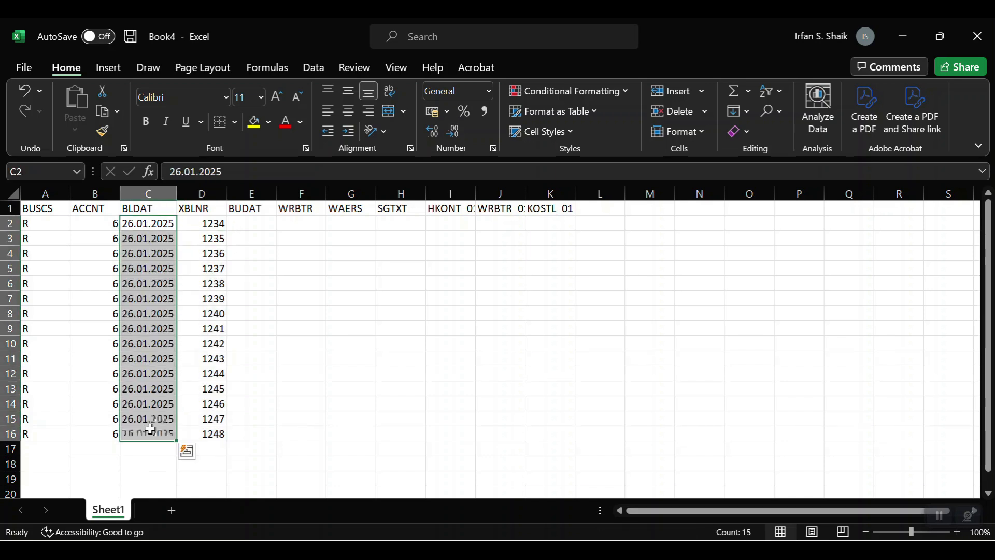
{"action": "key", "text": "ctrl+c"}
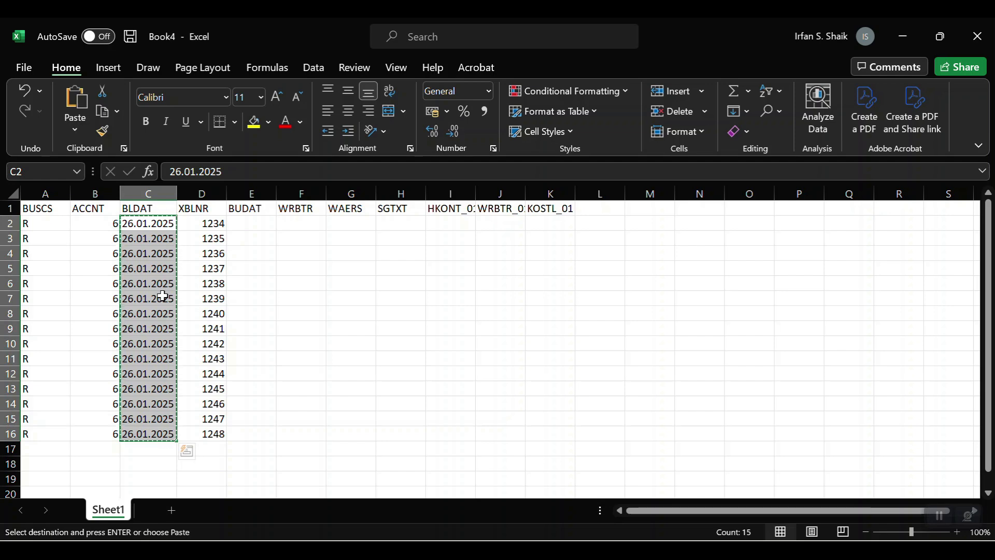
{"action": "left_click", "coordinate": [246, 222]}
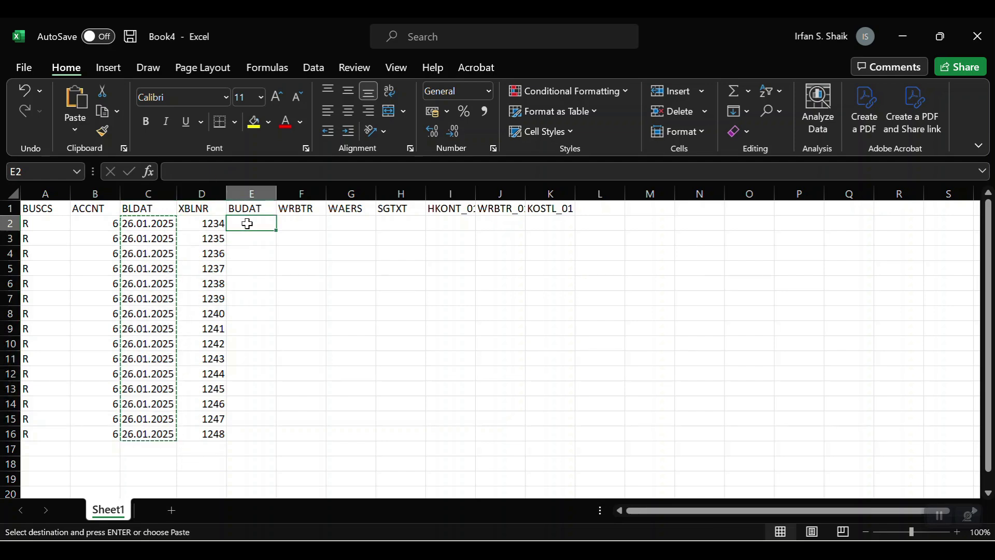
{"action": "key", "text": "ctrl+v"}
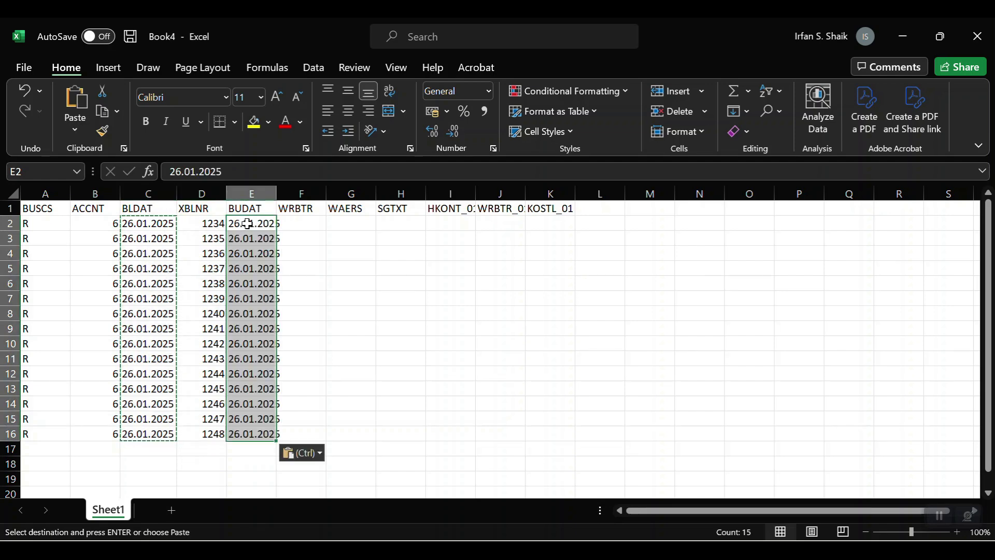
{"action": "double_click", "coordinate": [277, 193]}
Step: Check the WRBTR amount in the SAP recording, enter 1500 in F2, and fill it down to F16
{"action": "left_click", "coordinate": [305, 222]}
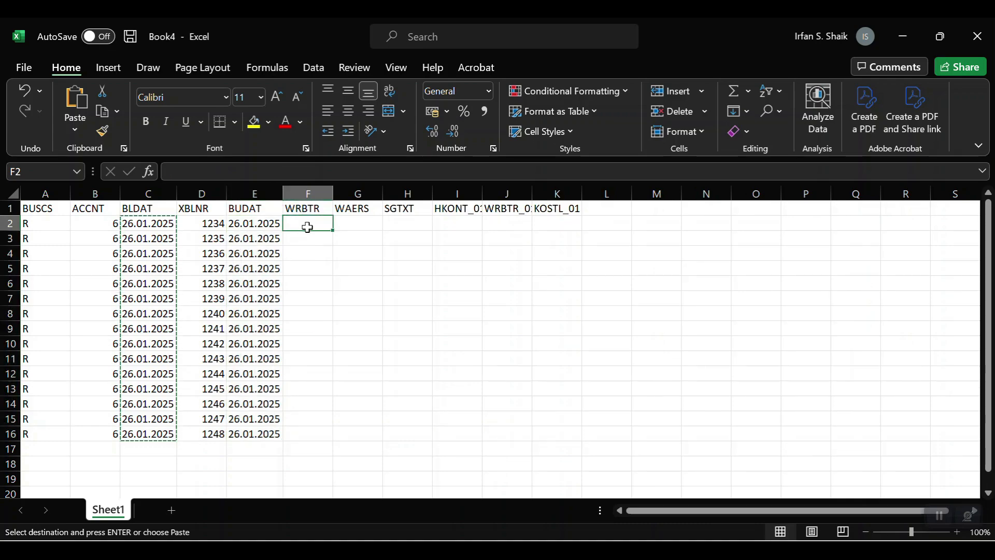
{"action": "key", "text": "alt+Tab"}
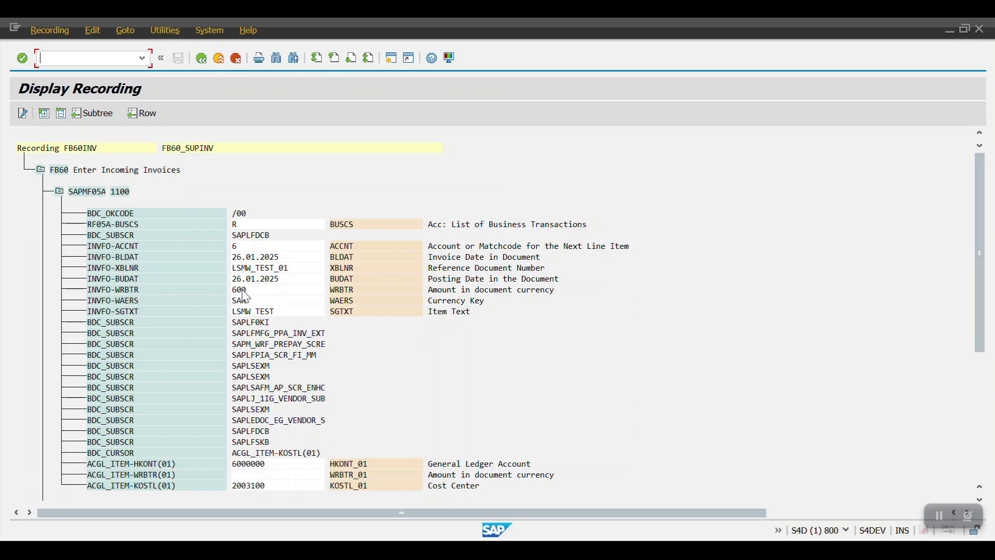
{"action": "key", "text": "alt+Tab"}
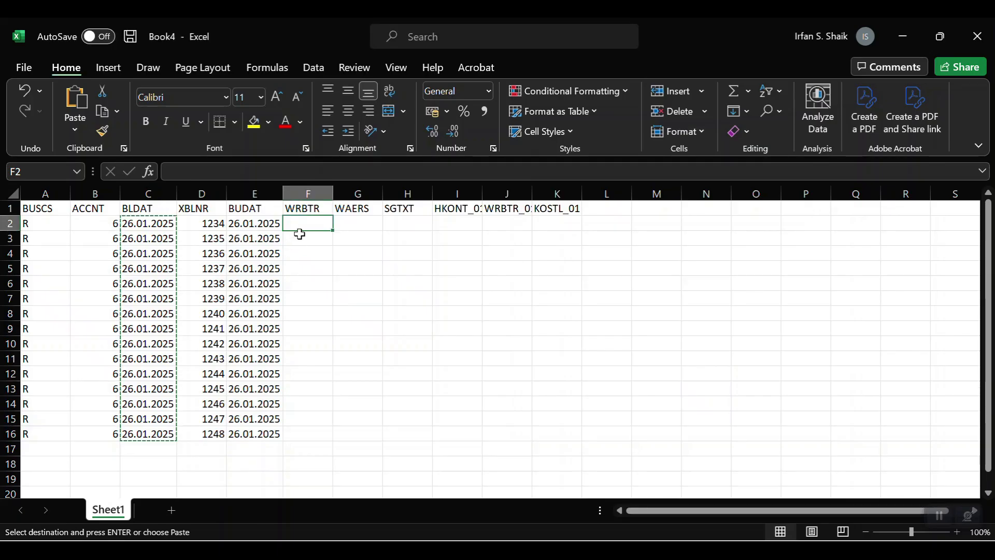
{"action": "type", "text": "1500"}
{"action": "key", "text": "Page_Down"}
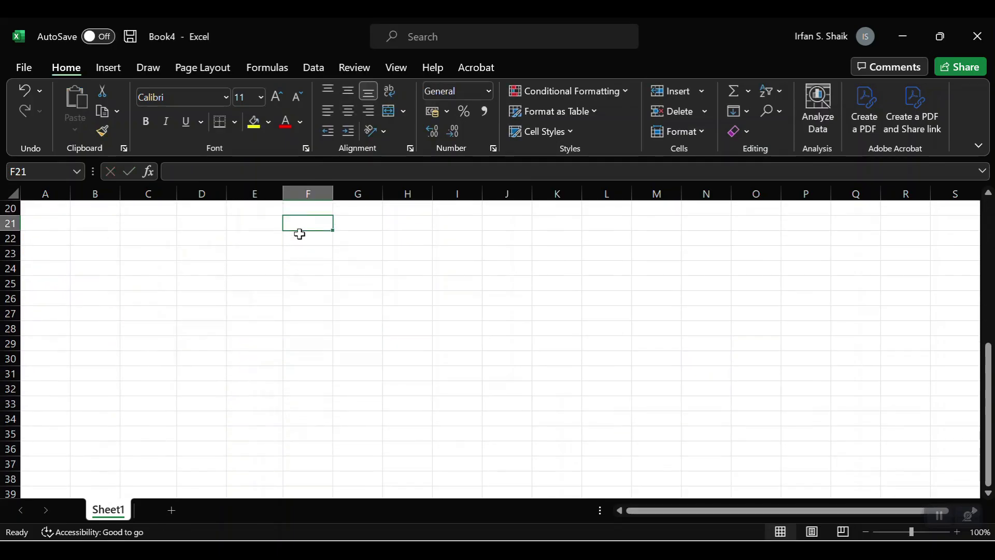
{"action": "key", "text": "Page_Up"}
{"action": "key", "text": "Left"}
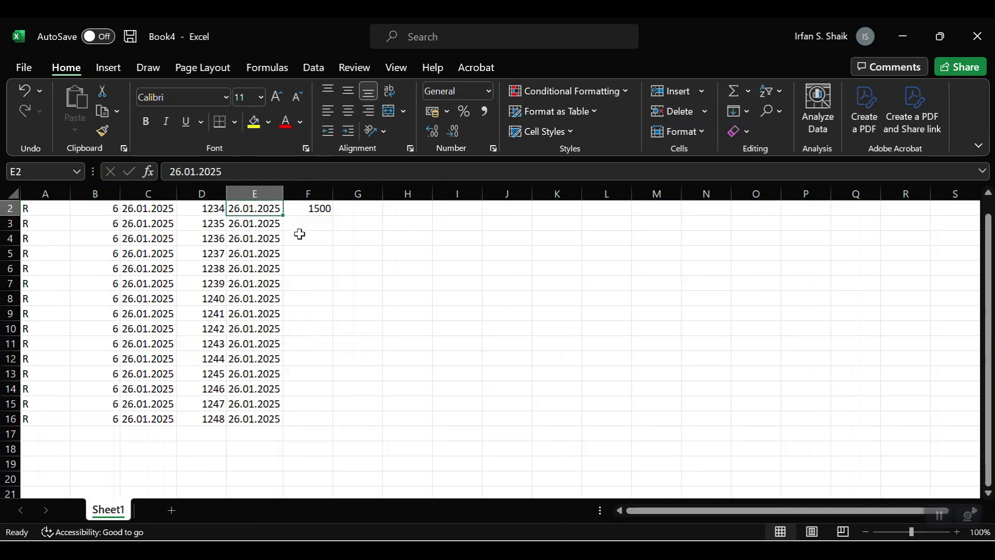
{"action": "key", "text": "ctrl+Down"}
{"action": "key", "text": "Right"}
{"action": "key", "text": "ctrl+shift+Up"}
{"action": "key", "text": "ctrl+d"}
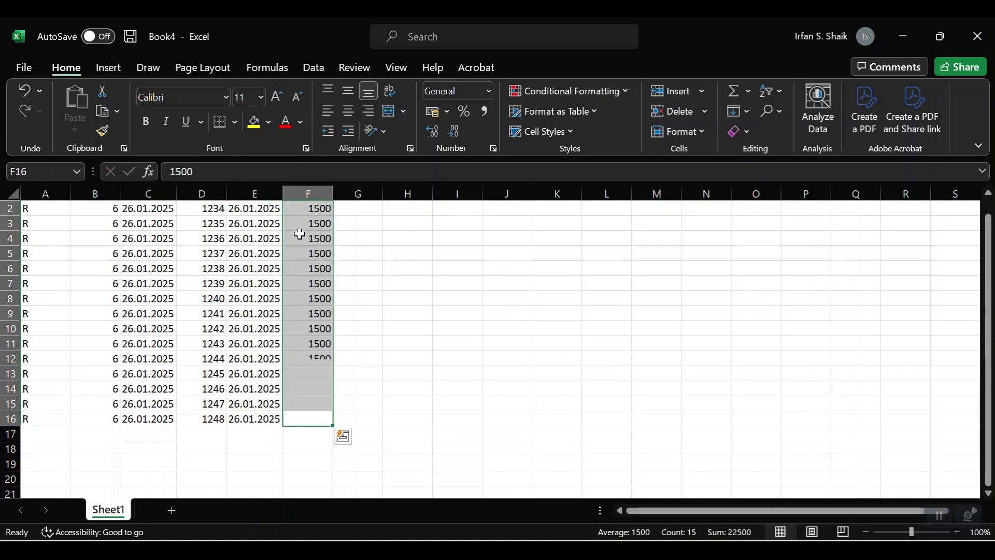
Step: Enter the currency SAR under WAERS in G2 and fill it down to G16
{"action": "key", "text": "ctrl+Up"}
{"action": "key", "text": "Down"}
{"action": "key", "text": "Right"}
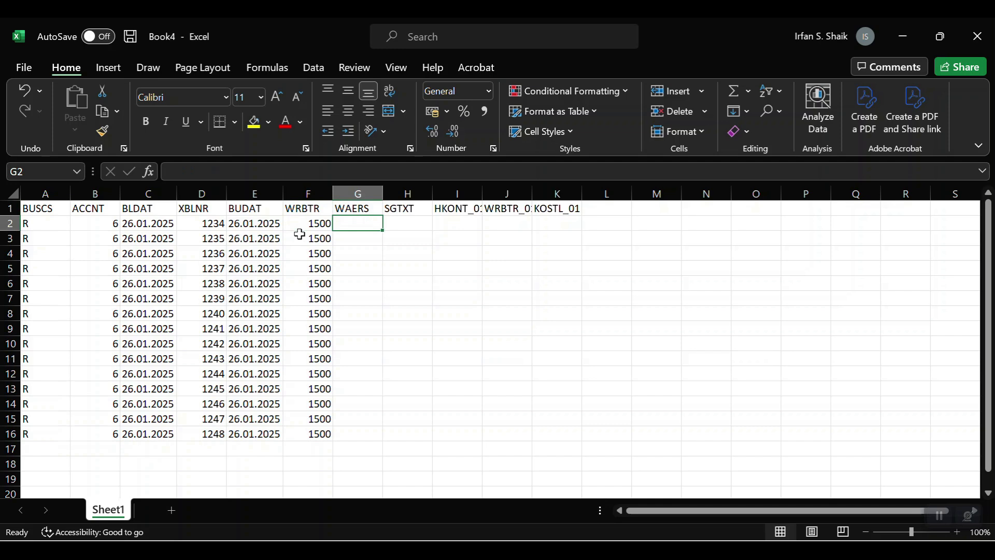
{"action": "type", "text": "SAR"}
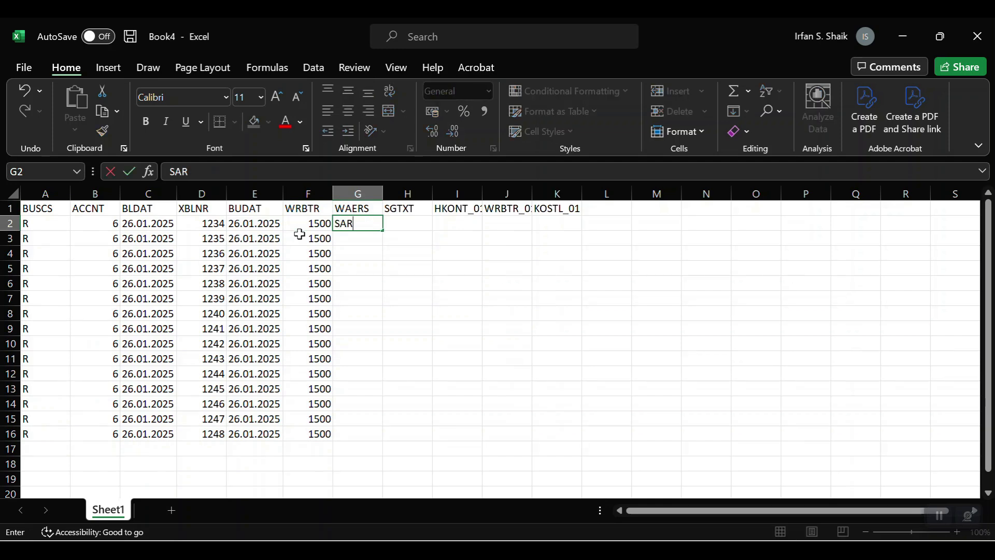
{"action": "key", "text": "Return"}
{"action": "key", "text": "Left"}
{"action": "key", "text": "ctrl+Down"}
{"action": "key", "text": "Right"}
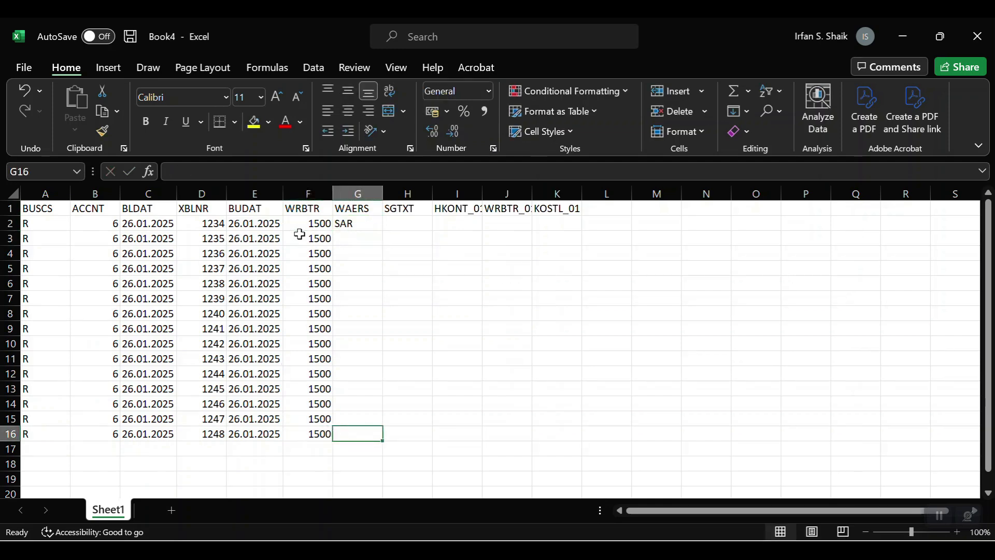
{"action": "key", "text": "ctrl+shift+Up"}
{"action": "key", "text": "ctrl+d"}
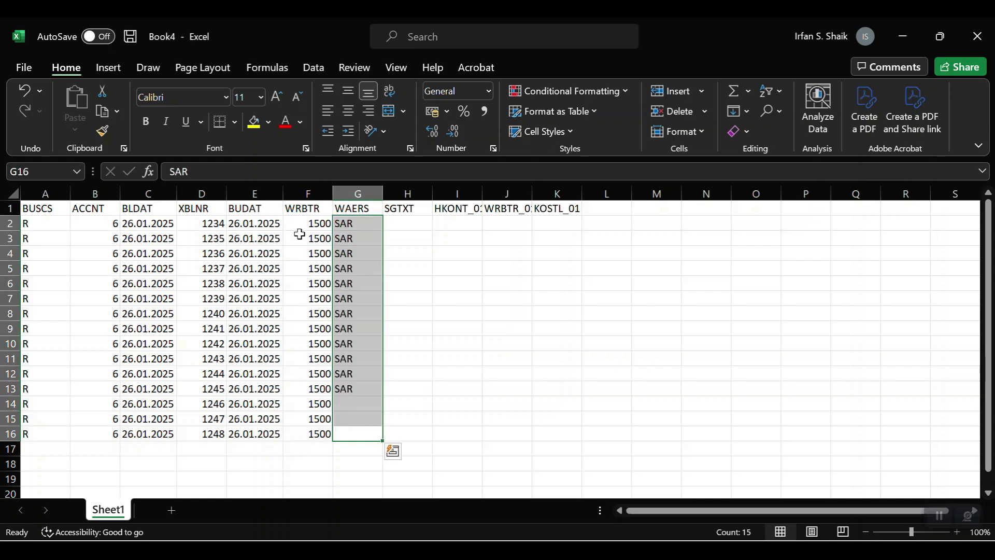
Step: Enter the item text LSMW Supplier Test under SGTXT in H2 and autofit column H to its contents
{"action": "key", "text": "Up"}
{"action": "key", "text": "Down"}
{"action": "key", "text": "Right"}
{"action": "key", "text": "ctrl+Up"}
{"action": "key", "text": "Down"}
{"action": "type", "text": "LSMW"}
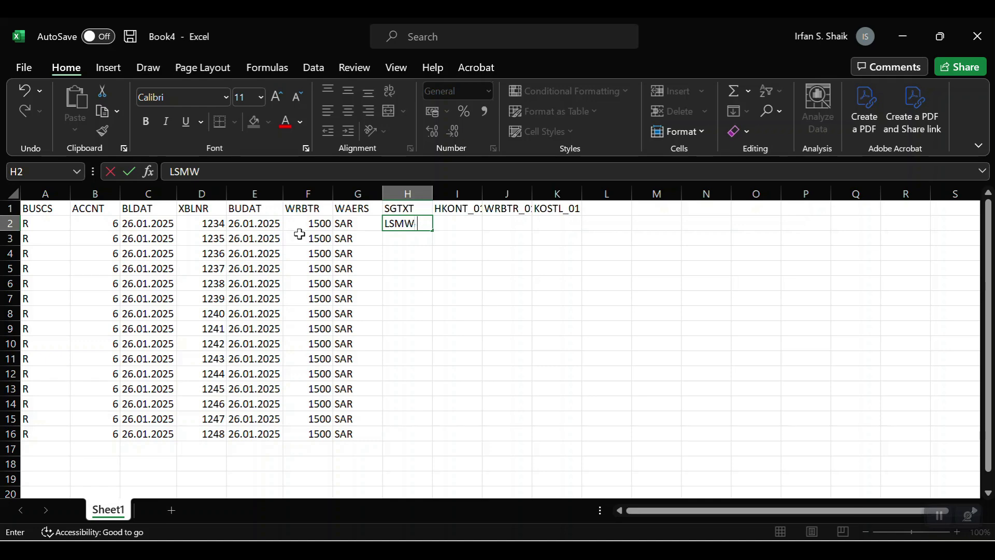
{"action": "type", "text": " Supplier Test"}
{"action": "key", "text": "Return"}
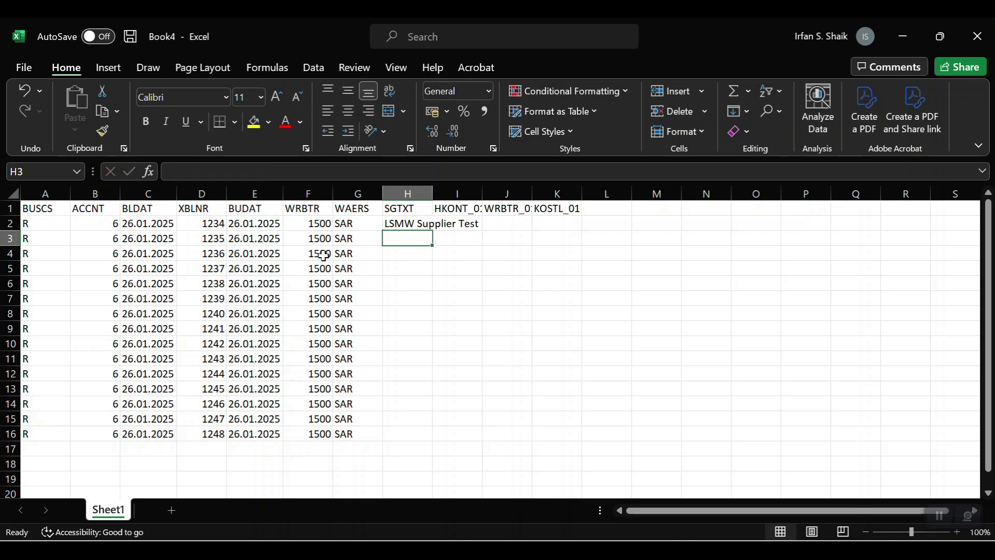
{"action": "double_click", "coordinate": [430, 193]}
{"action": "left_click", "coordinate": [430, 192]}
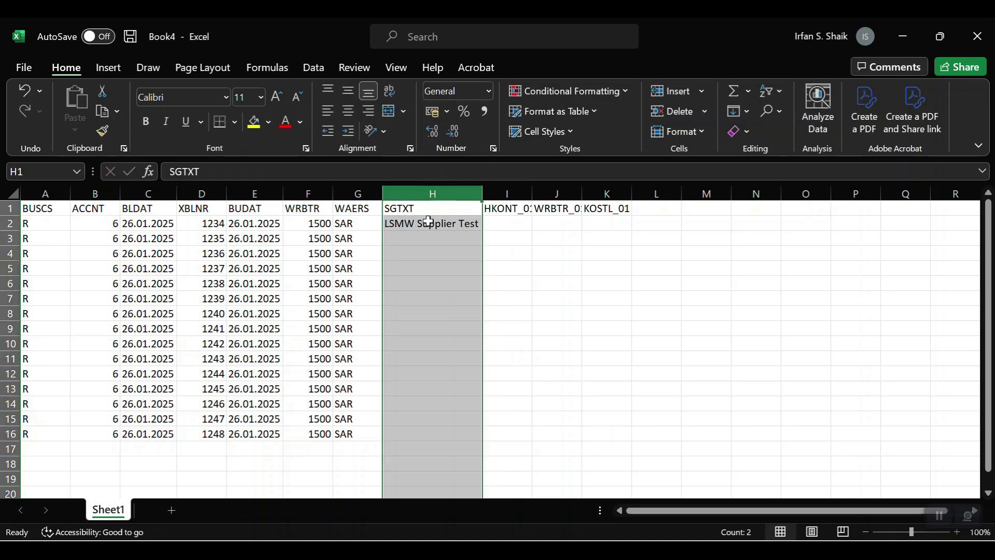
Step: Fill the SGTXT item text from H2 down to H16
{"action": "left_click", "coordinate": [428, 228]}
{"action": "key", "text": "Left"}
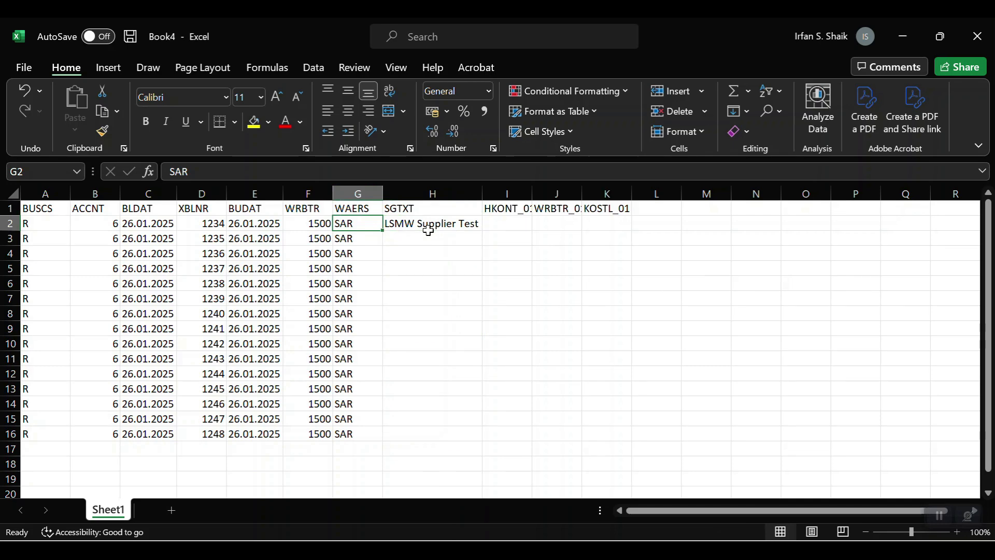
{"action": "key", "text": "ctrl+Down"}
{"action": "key", "text": "Right"}
{"action": "key", "text": "ctrl+shift+Up"}
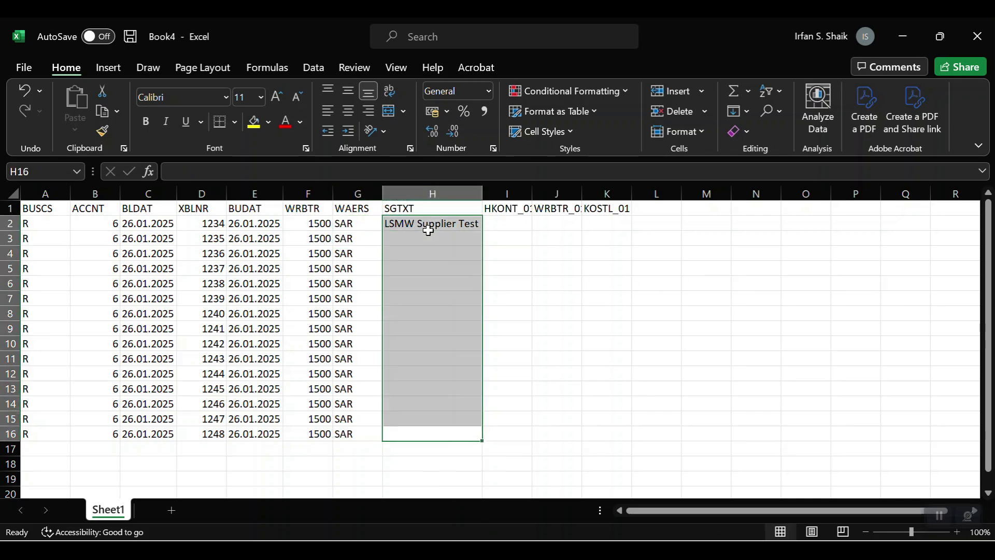
{"action": "key", "text": "ctrl+d"}
Step: Look up the general ledger account in the SAP recording and enter 6000000 under HKONT_01 in I2
{"action": "key", "text": "ctrl+shift+Down"}
{"action": "key", "text": "Right"}
{"action": "key", "text": "ctrl+Up"}
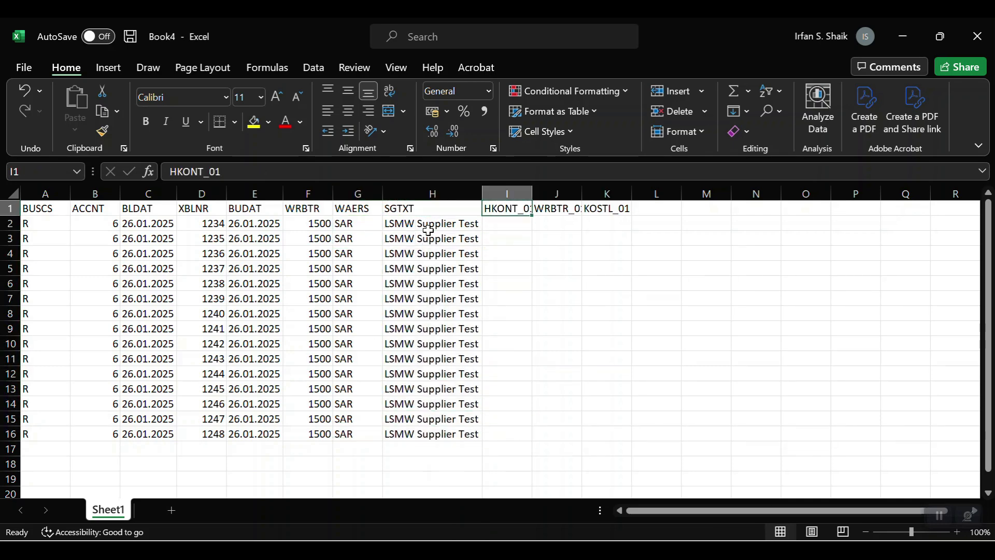
{"action": "key", "text": "alt+Tab"}
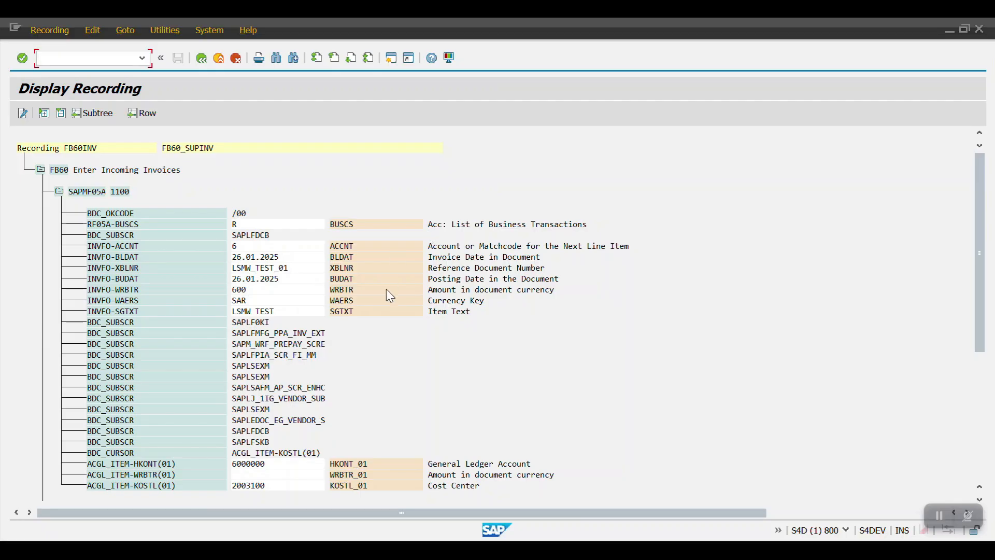
{"action": "scroll", "coordinate": [328, 448], "scroll_direction": "down", "scroll_amount": 2}
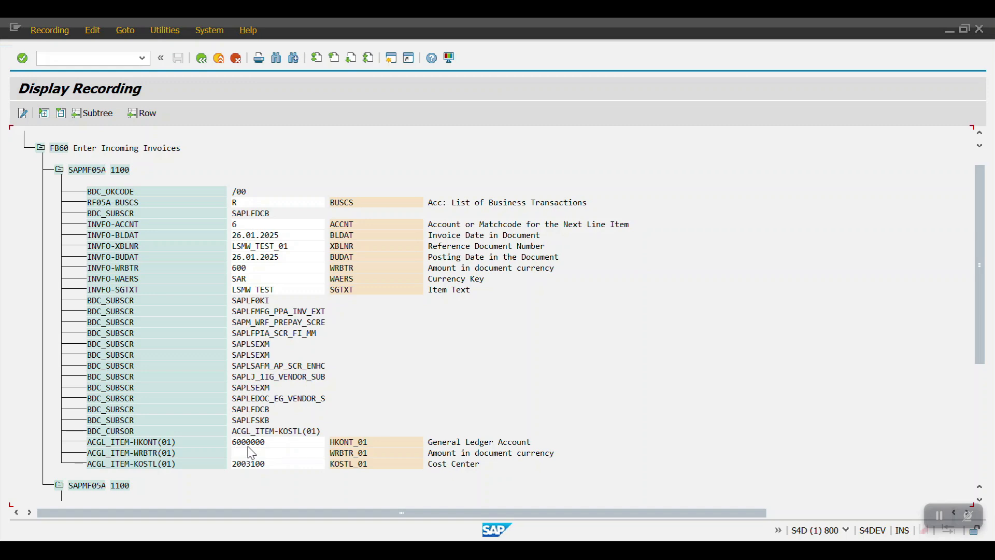
{"action": "key", "text": "alt+Tab"}
{"action": "left_click", "coordinate": [502, 227]}
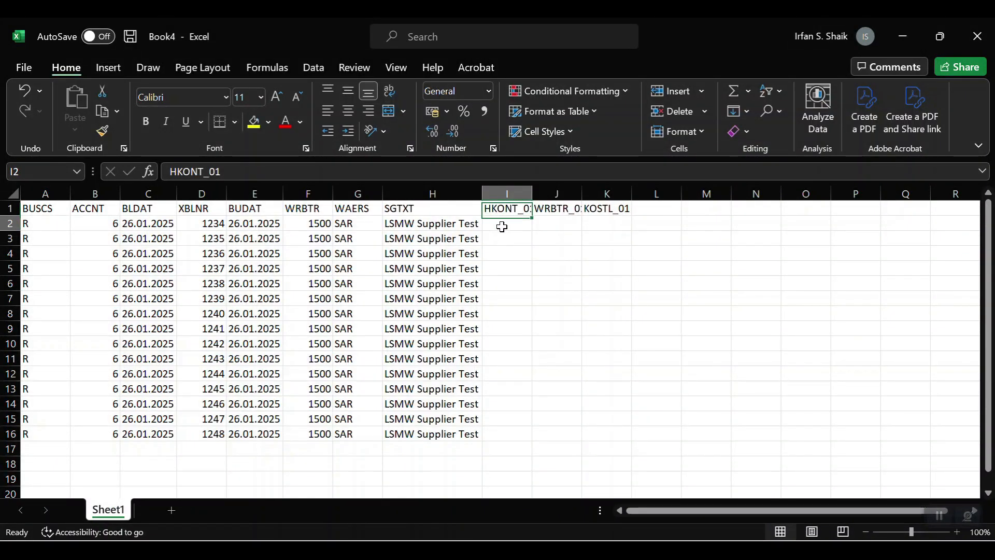
{"action": "type", "text": "6"}
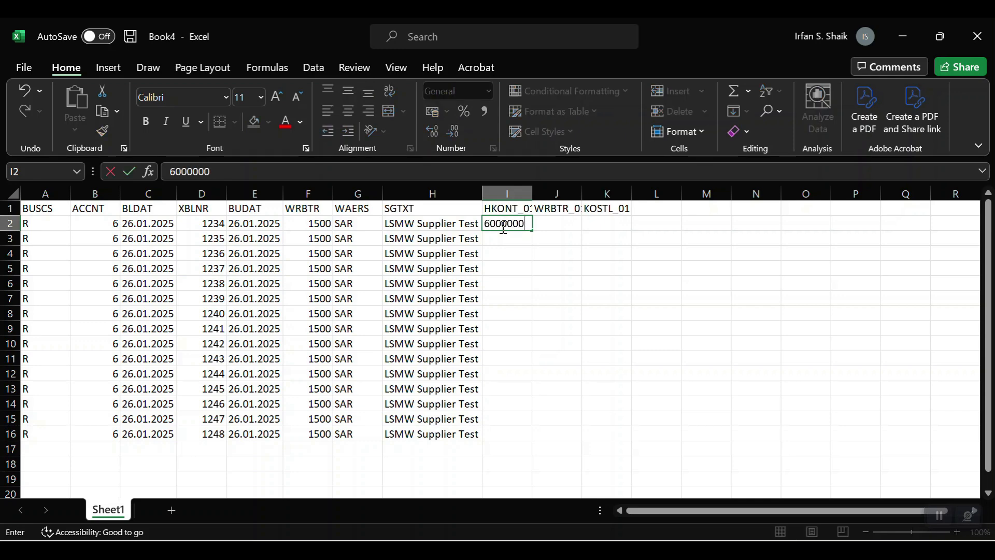
{"action": "type", "text": "000000"}
{"action": "key", "text": "Tab"}
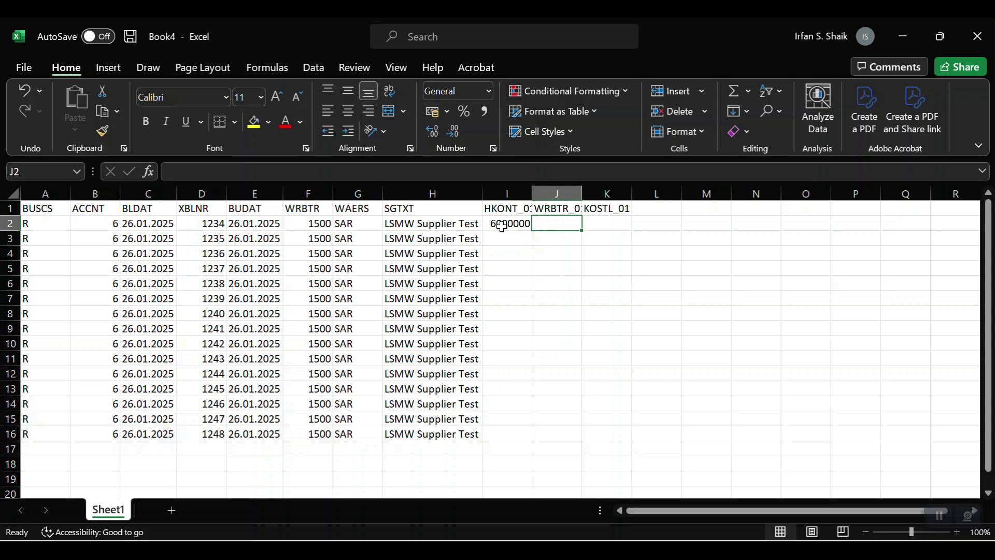
Step: Enter 1500 under WRBTR_01 in J2 and the cost center from the SAP recording, 2003100, under KOSTL_01 in K2
{"action": "type", "text": "1500"}
{"action": "key", "text": "Return"}
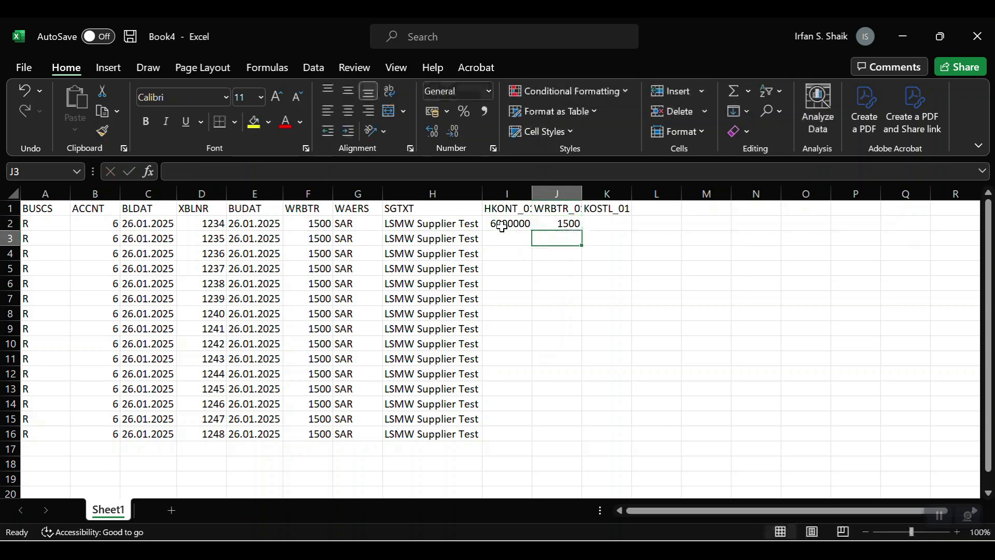
{"action": "key", "text": "Up"}
{"action": "key", "text": "Right"}
{"action": "key", "text": "alt+Tab"}
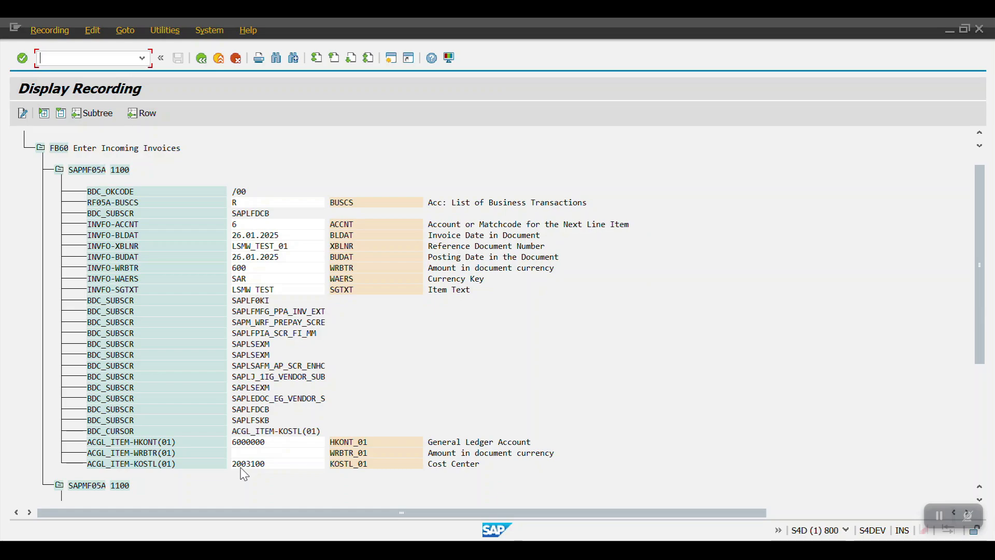
{"action": "key", "text": "alt+Tab"}
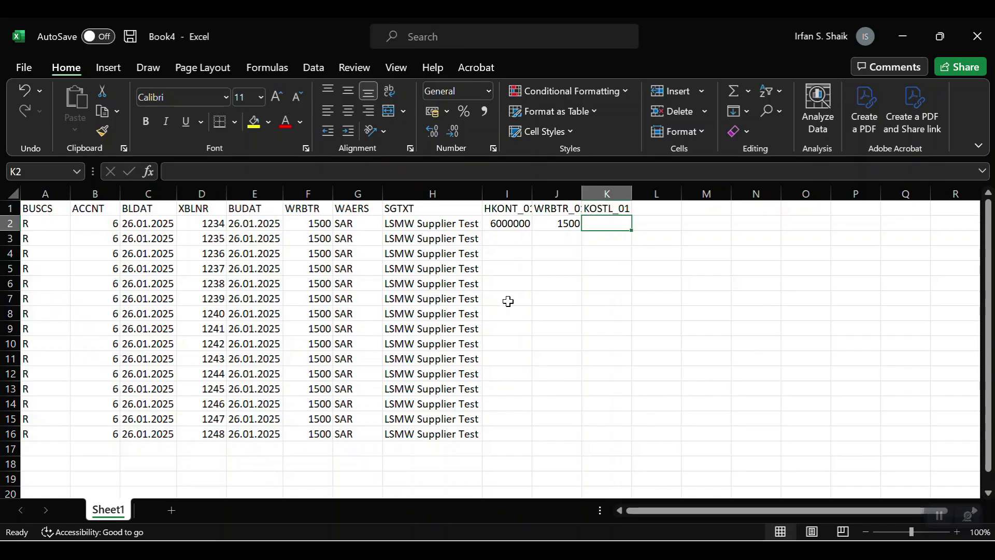
{"action": "type", "text": "2003100"}
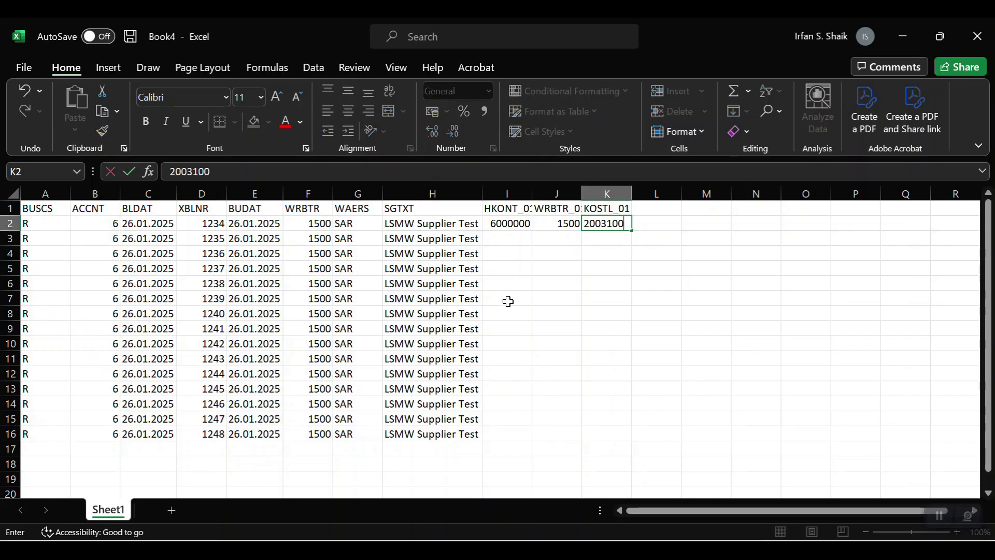
{"action": "key", "text": "Return"}
Step: Fill the HKONT_01, WRBTR_01 and KOSTL_01 values from I2:K2 down to row 16
{"action": "key", "text": "Left"}
{"action": "key", "text": "Up"}
{"action": "key", "text": "Left"}
{"action": "key", "text": "Left"}
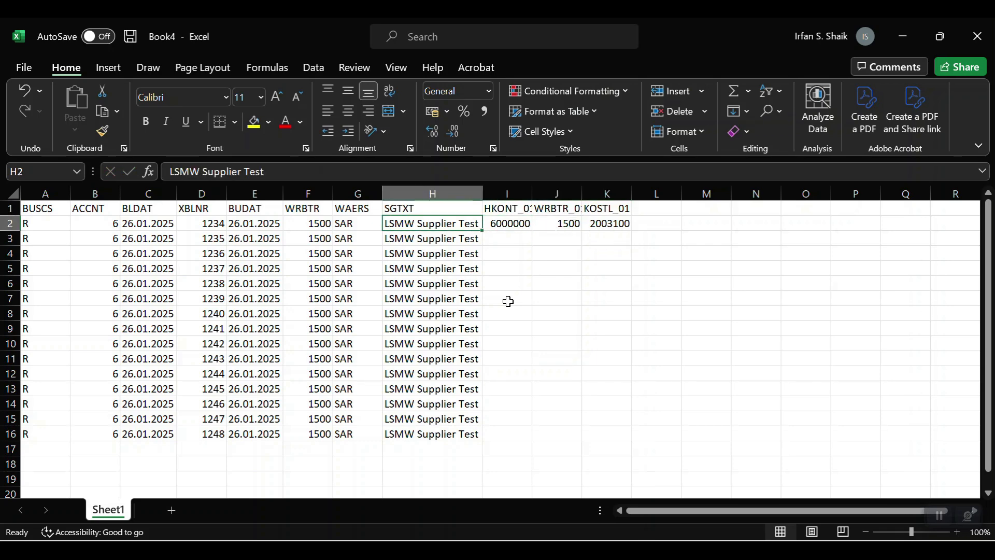
{"action": "key", "text": "ctrl+Down"}
{"action": "key", "text": "Right"}
{"action": "key", "text": "shift+Right"}
{"action": "key", "text": "shift+Right"}
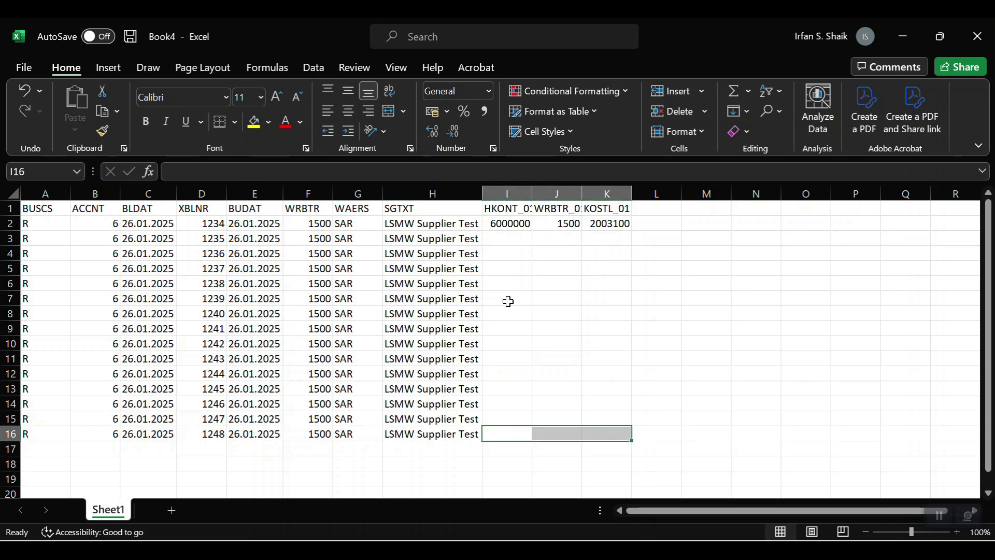
{"action": "key", "text": "ctrl+Up"}
{"action": "key", "text": "Left"}
{"action": "key", "text": "ctrl+Down"}
{"action": "key", "text": "Right"}
{"action": "key", "text": "shift+Right"}
{"action": "key", "text": "shift+Right"}
{"action": "key", "text": "ctrl+shift+Up"}
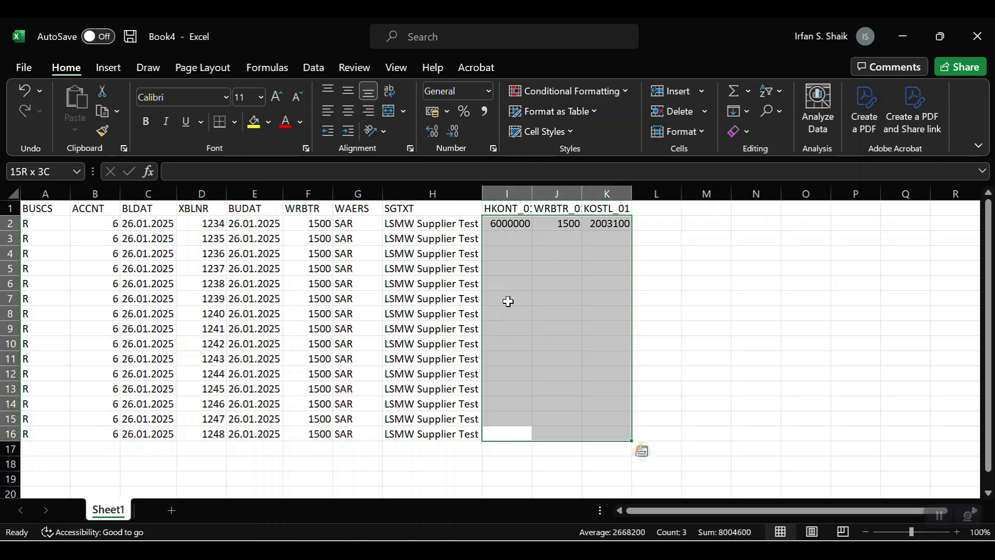
{"action": "key", "text": "ctrl+d"}
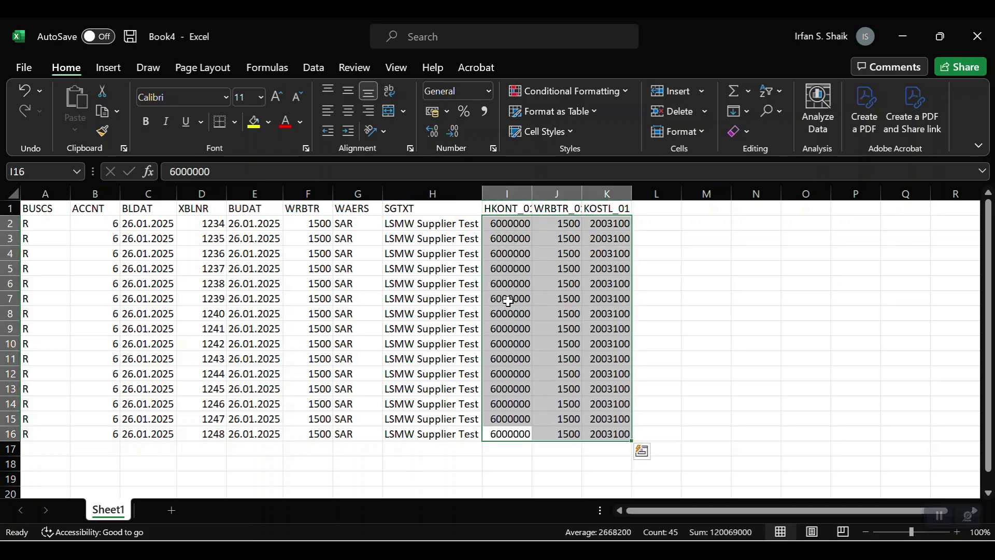
Step: Delete the header row with the field names and select the remaining data range A1:K15
{"action": "left_click", "coordinate": [220, 253]}
{"action": "key", "text": "ctrl+Up"}
{"action": "key", "text": "shift+space"}
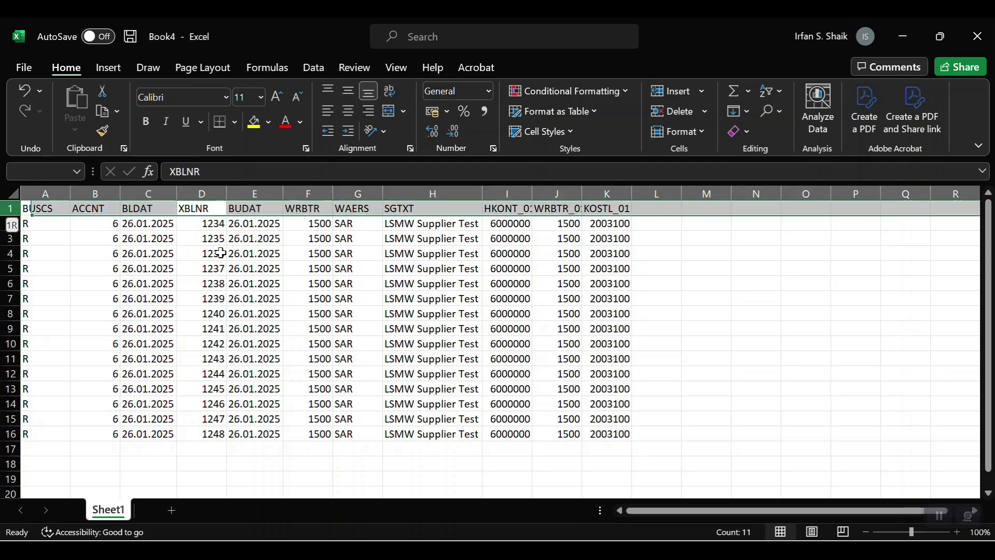
{"action": "key", "text": "ctrl+minus"}
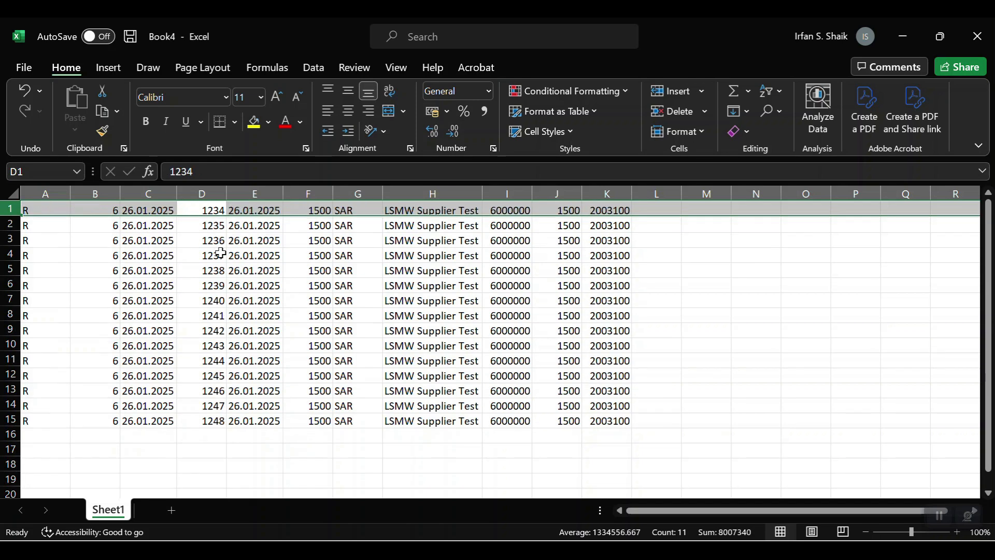
{"action": "key", "text": "ctrl+a"}
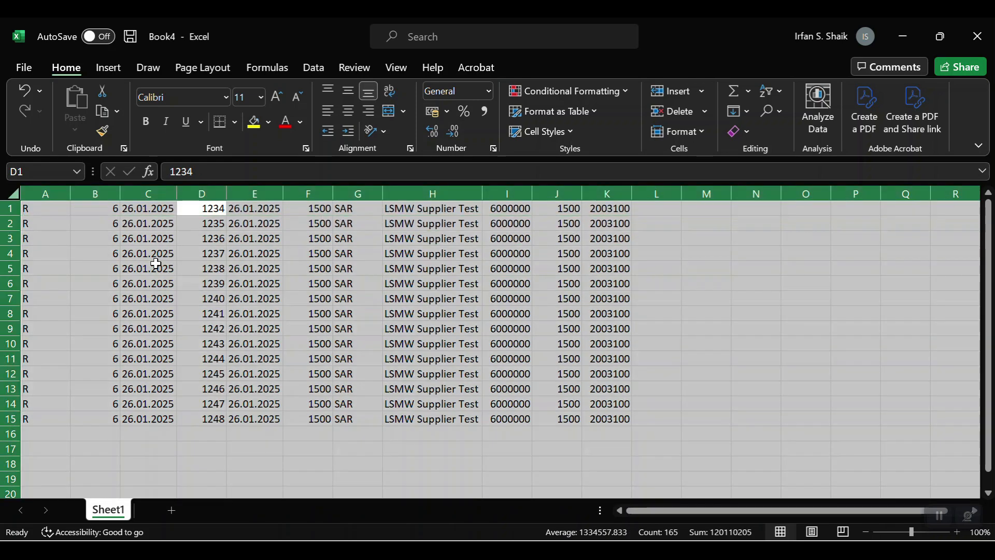
{"action": "left_click", "coordinate": [151, 266]}
{"action": "left_click", "coordinate": [32, 208]}
{"action": "key", "text": "ctrl+a"}
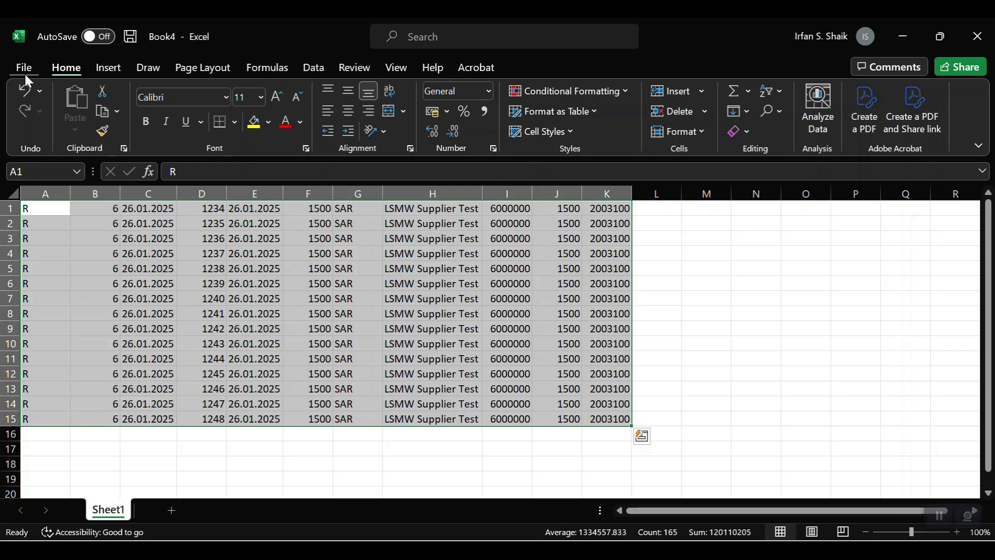
Step: Start saving the workbook to the Desktop under the file name LSMW Supplier Invoice
{"action": "left_click", "coordinate": [25, 74]}
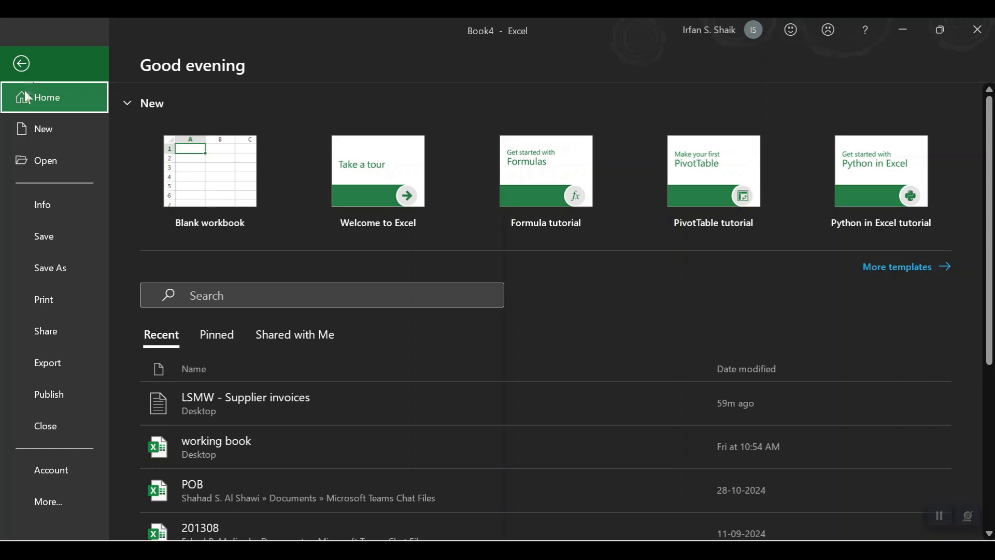
{"action": "left_click", "coordinate": [42, 276]}
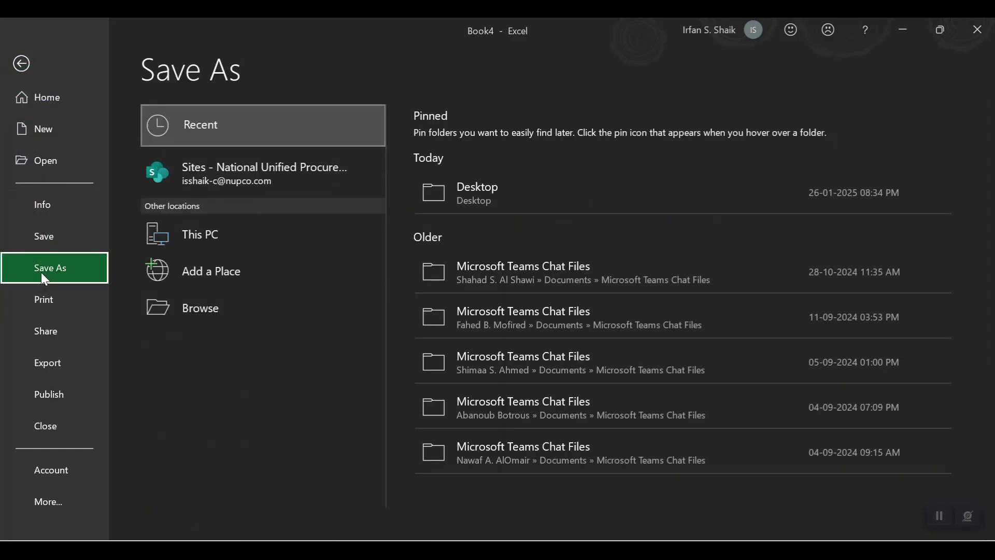
{"action": "left_click", "coordinate": [227, 321]}
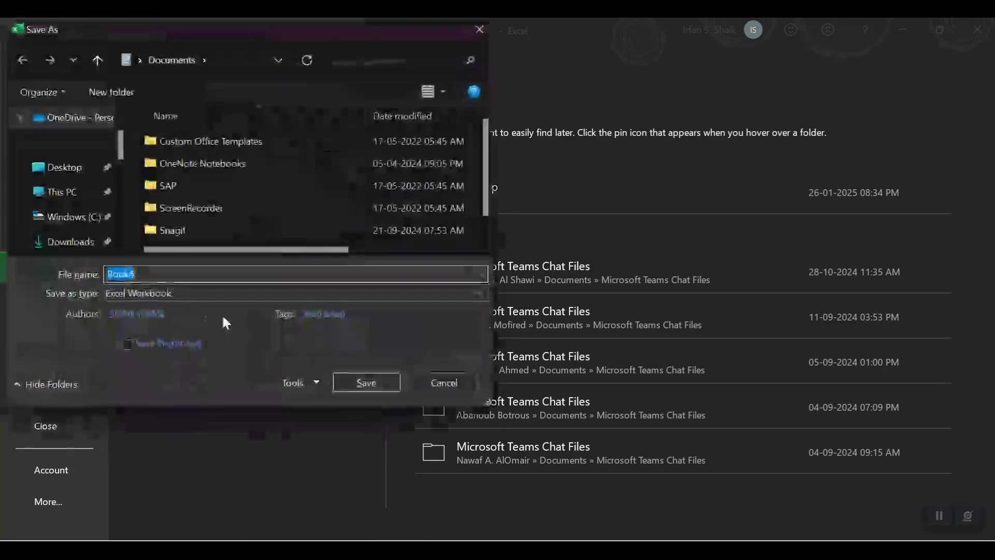
{"action": "left_click", "coordinate": [65, 174]}
{"action": "double_click", "coordinate": [152, 273]}
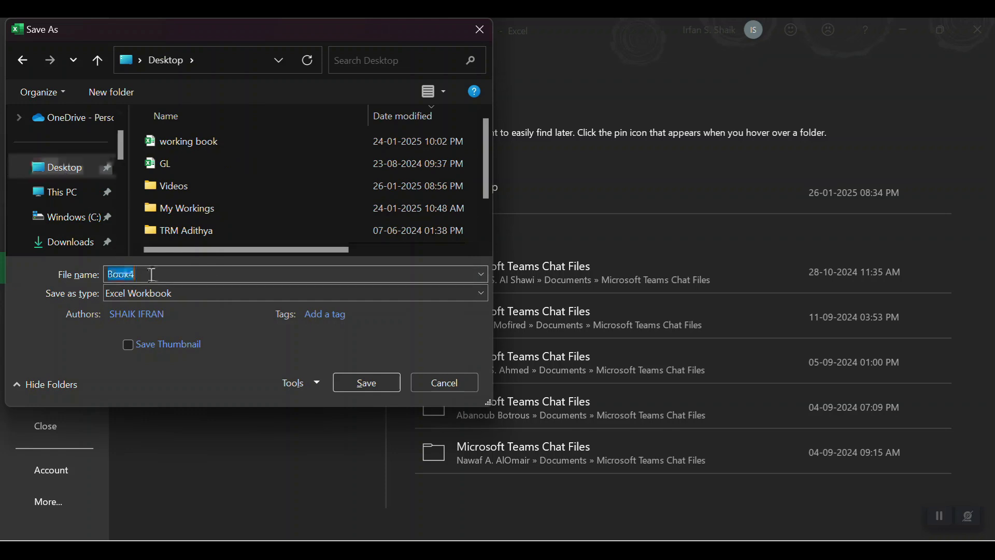
{"action": "type", "text": "LSMW Su"}
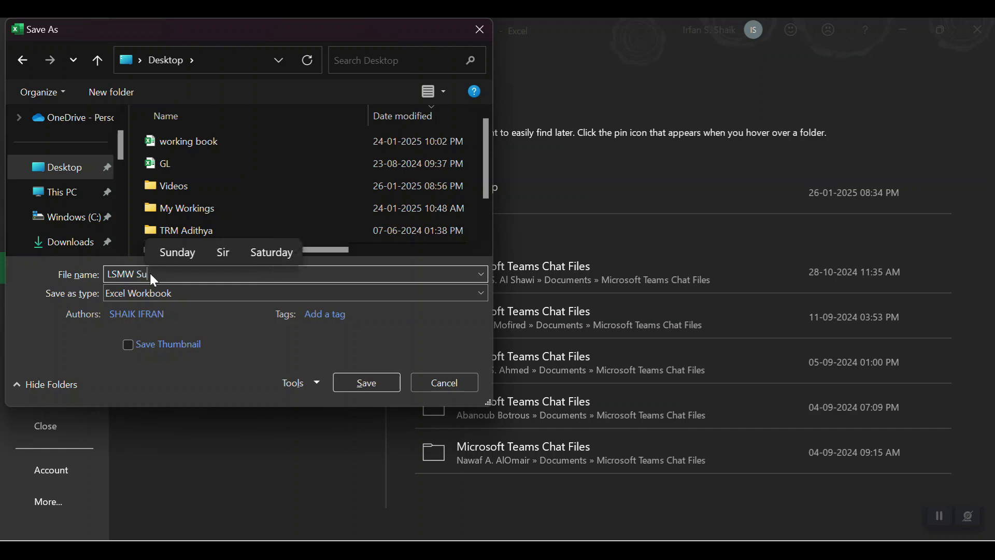
{"action": "type", "text": "pplier I"}
{"action": "type", "text": "n"}
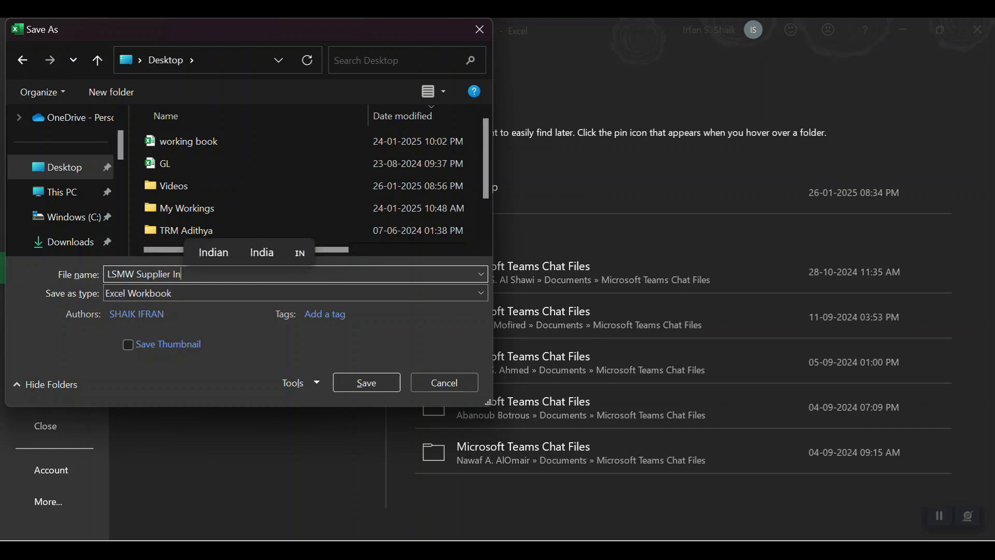
{"action": "type", "text": "voice"}
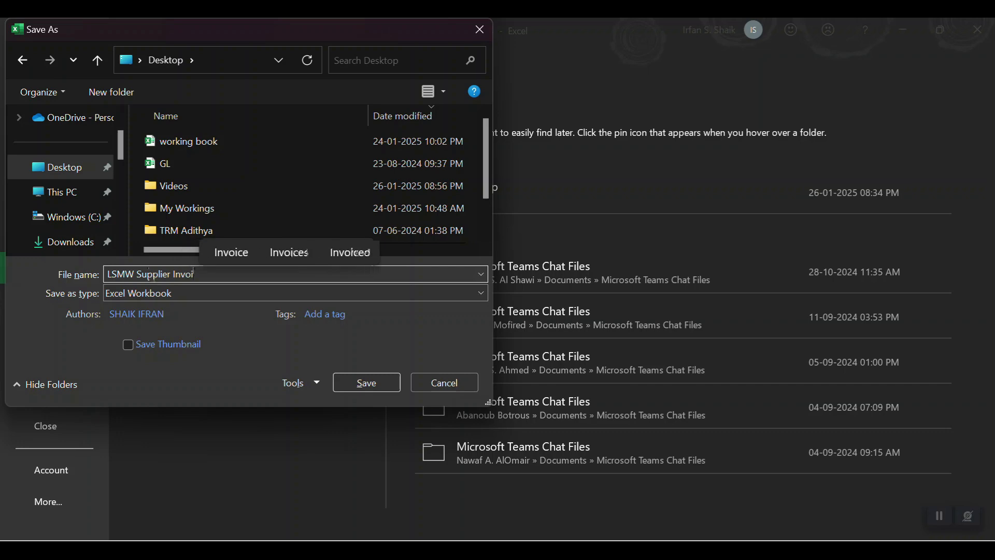
{"action": "left_click", "coordinate": [168, 312]}
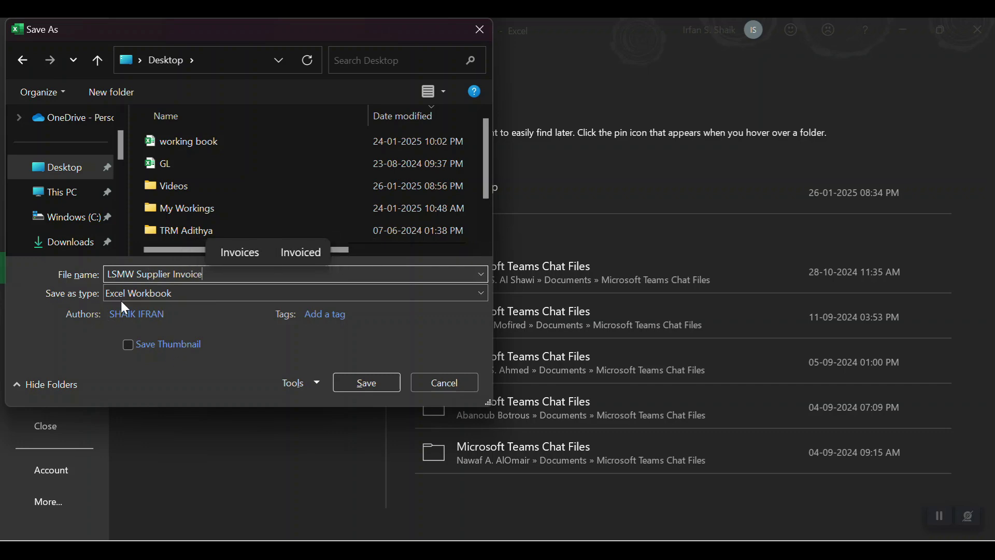
Step: Save the file in Text (Tab delimited) format and close it
{"action": "left_click", "coordinate": [156, 294]}
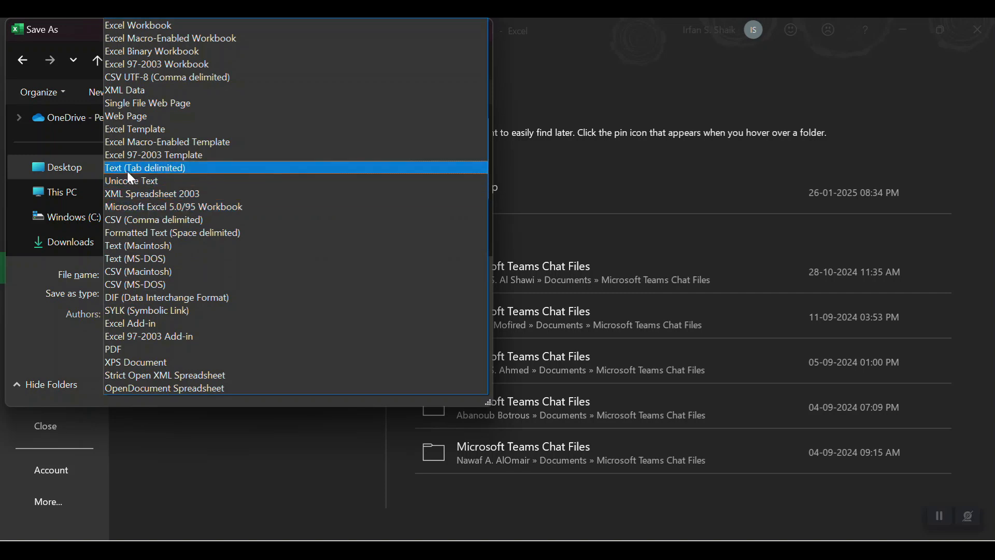
{"action": "left_click", "coordinate": [154, 167]}
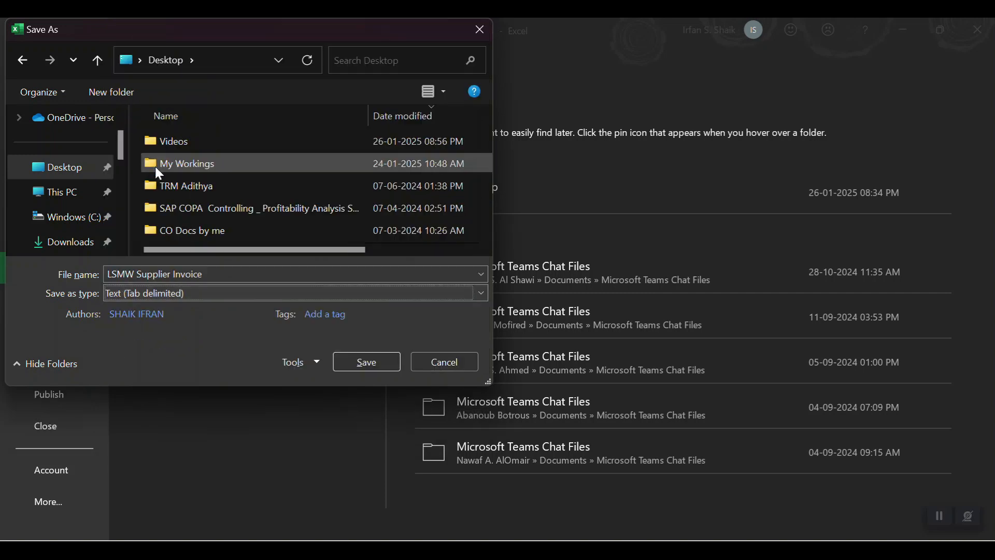
{"action": "left_click", "coordinate": [363, 363]}
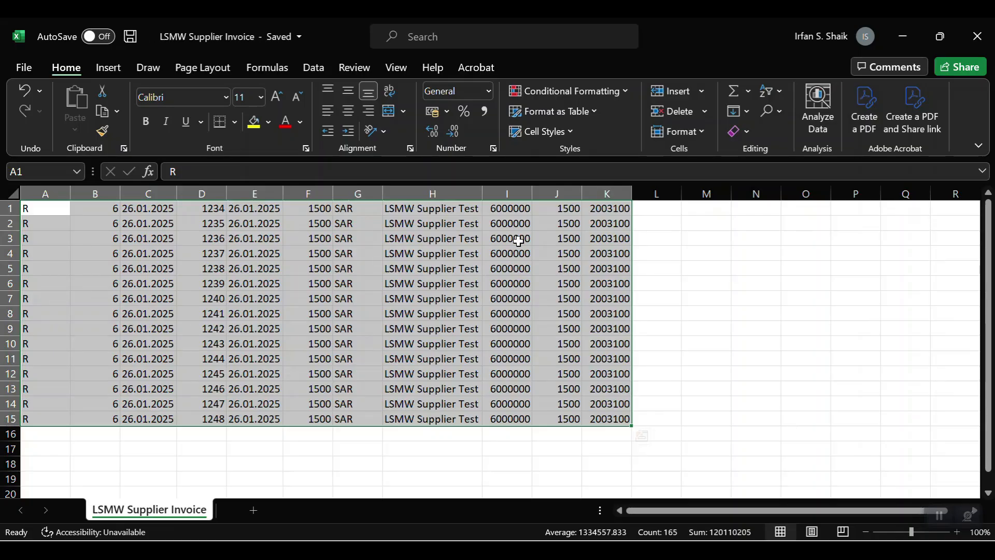
{"action": "left_click", "coordinate": [978, 43]}
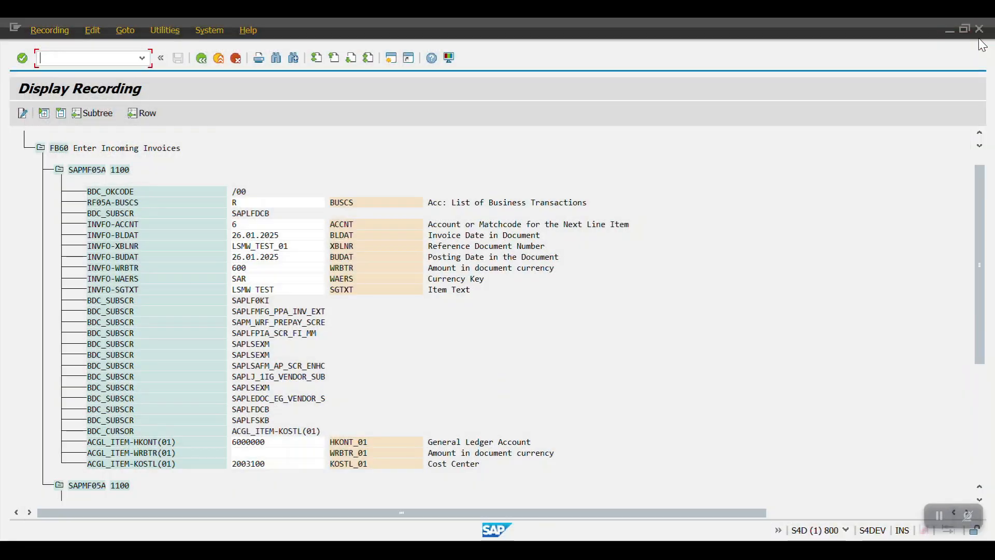
Step: Leave the SAP recording and object attributes, and open the Specify Files step of FB60_SUPINV in change mode
{"action": "left_click", "coordinate": [202, 60]}
{"action": "left_click", "coordinate": [202, 58]}
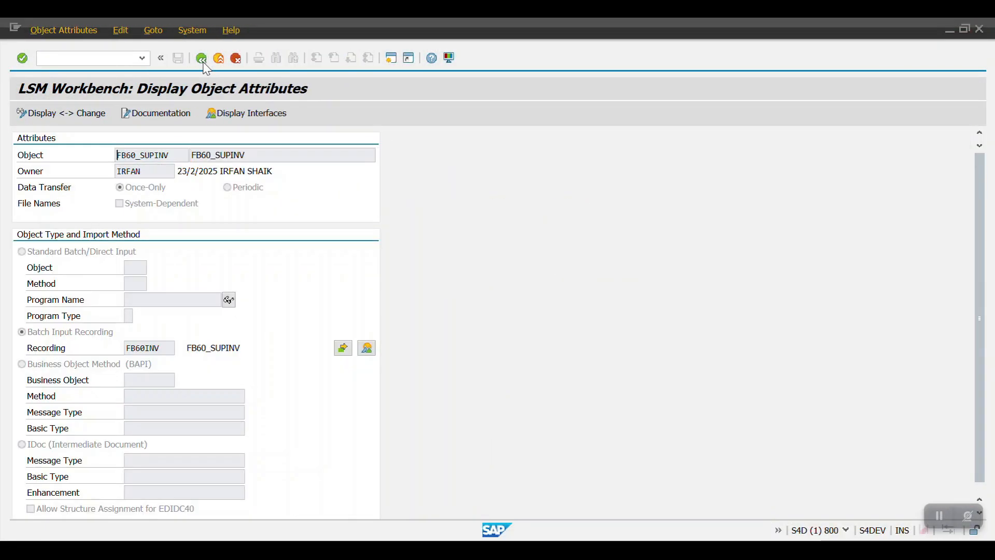
{"action": "left_click", "coordinate": [202, 59]}
{"action": "left_click", "coordinate": [18, 230]}
{"action": "double_click", "coordinate": [53, 245]}
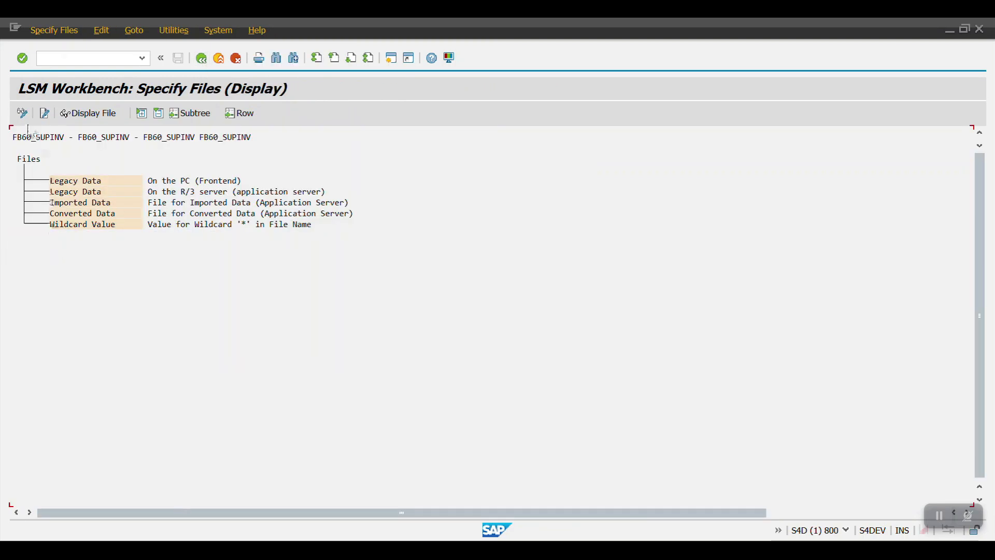
{"action": "left_click", "coordinate": [23, 113]}
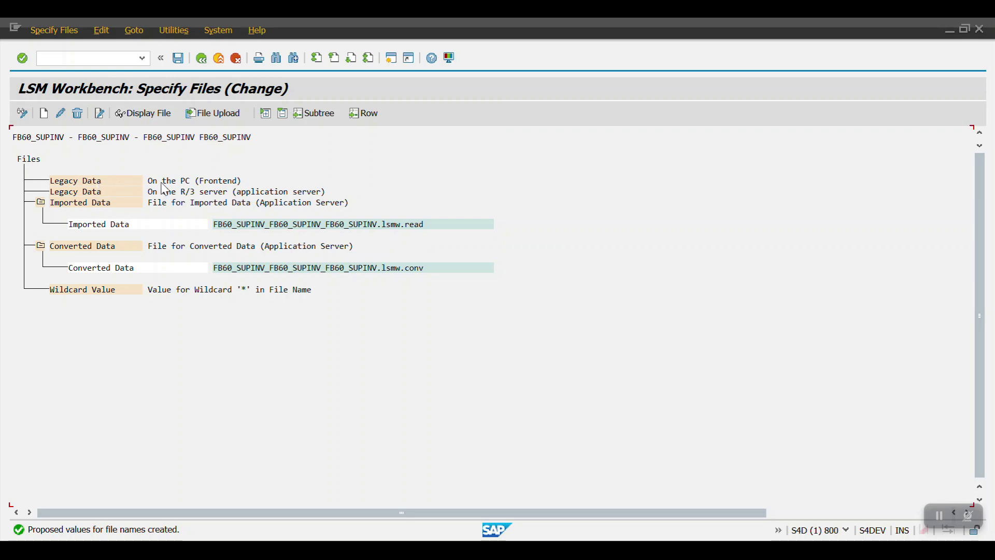
Step: Open the file properties for the legacy data on the PC and browse the Desktop for the source file
{"action": "double_click", "coordinate": [128, 184]}
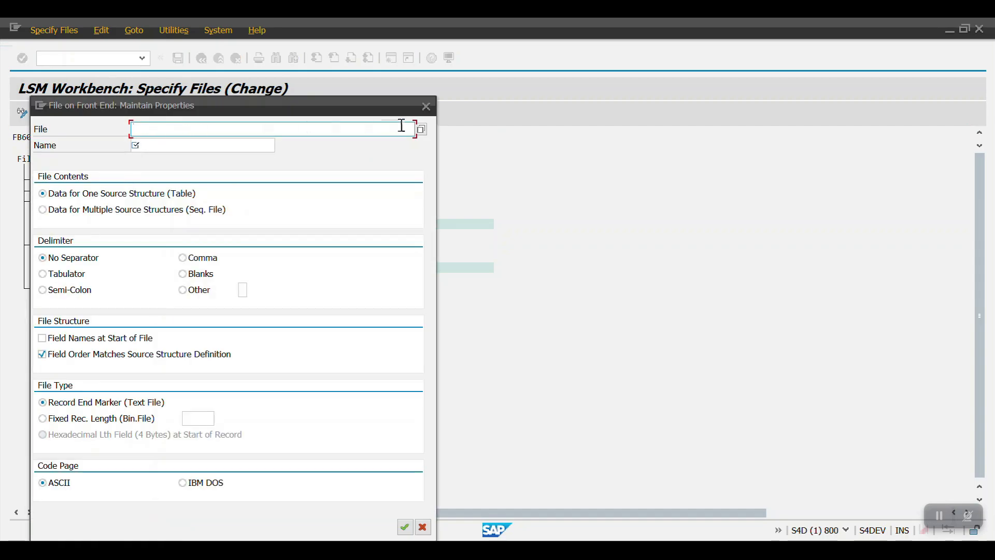
{"action": "left_click", "coordinate": [422, 130]}
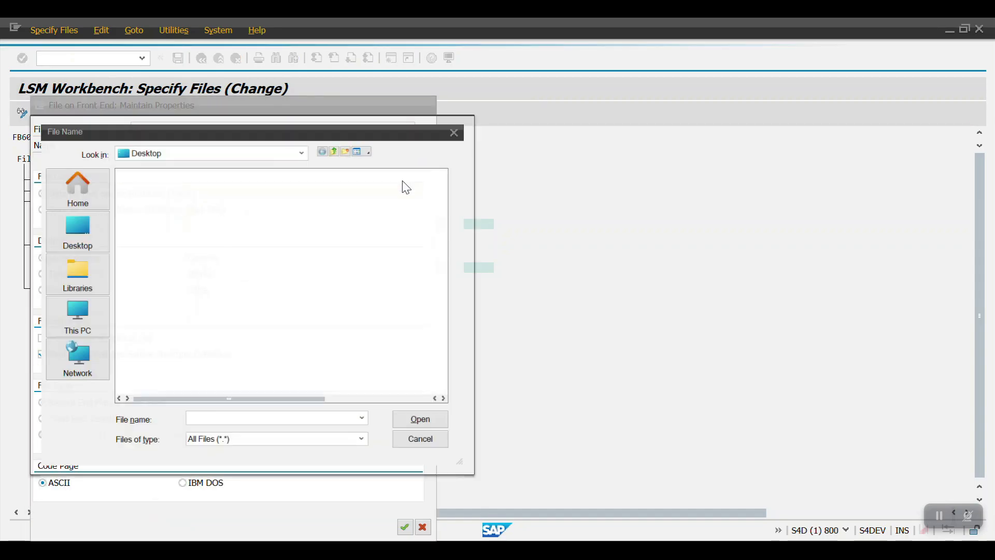
{"action": "left_click", "coordinate": [76, 230]}
{"action": "left_click", "coordinate": [223, 422]}
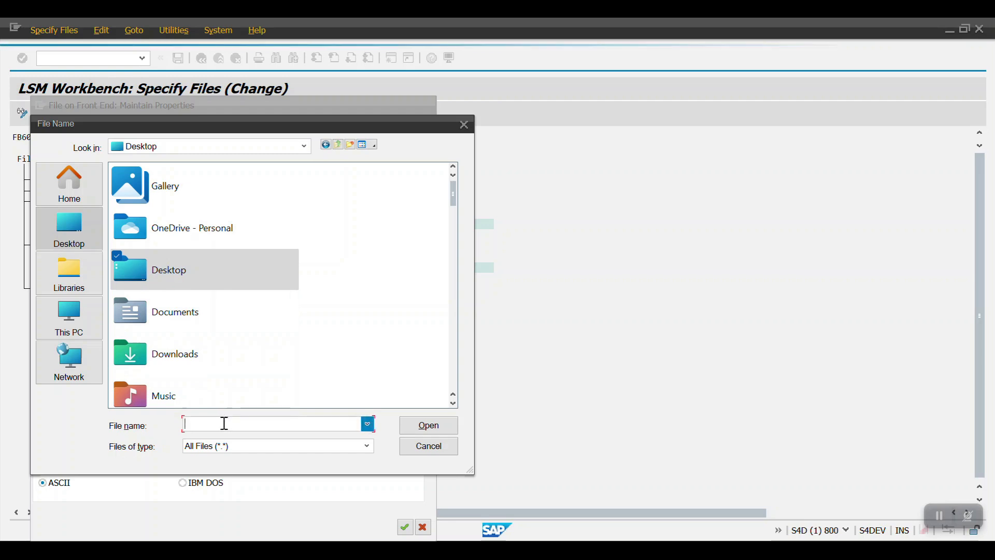
{"action": "type", "text": "lsm"}
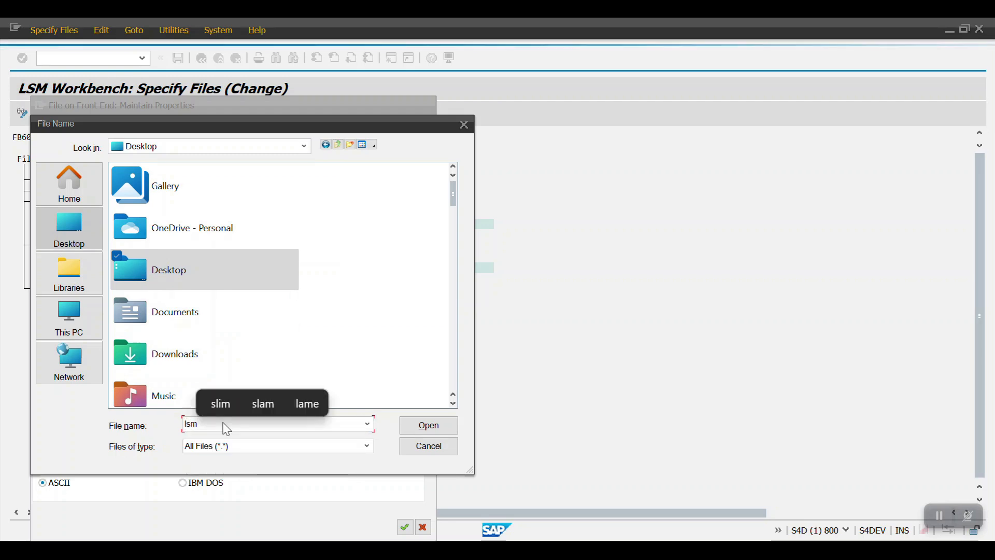
{"action": "key", "text": "BackSpace"}
{"action": "key", "text": "BackSpace"}
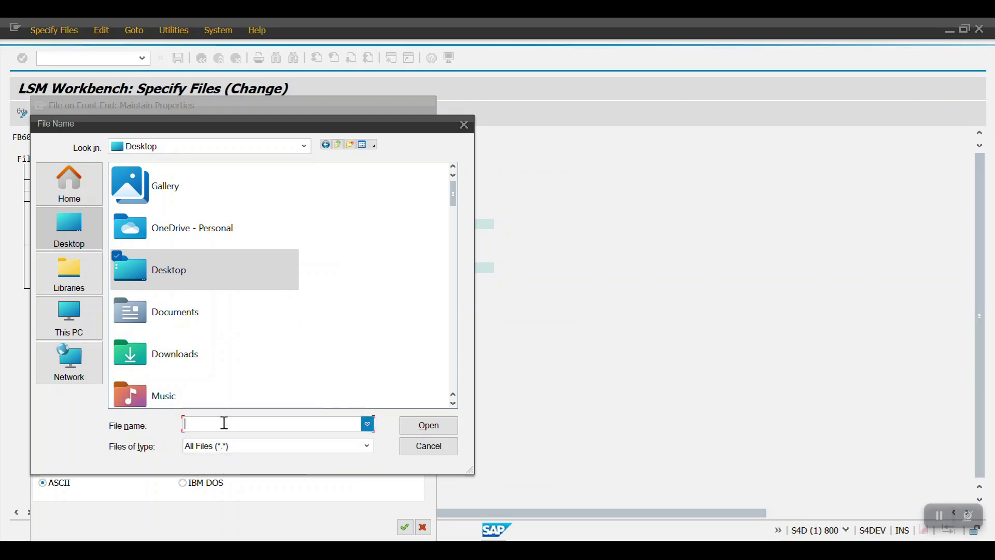
{"action": "type", "text": "lsm"}
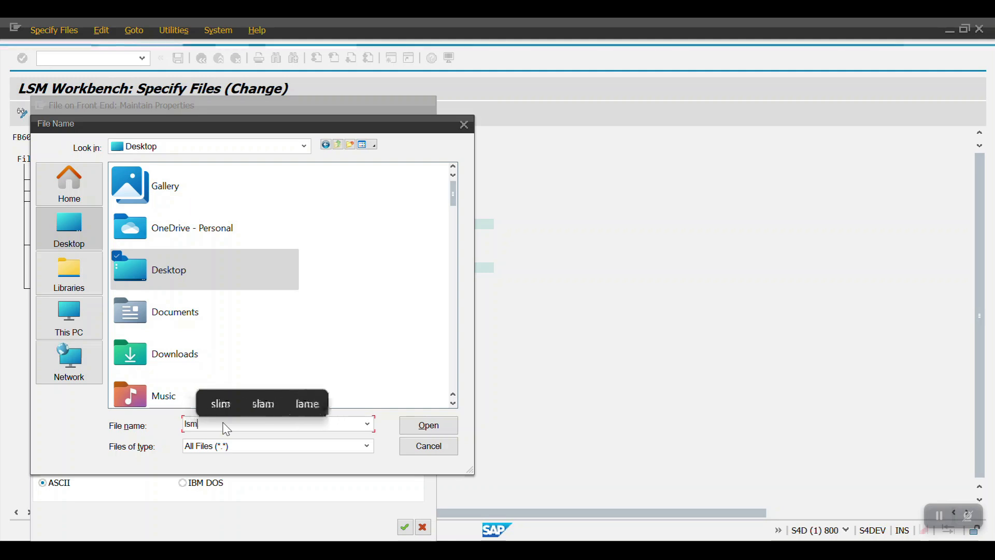
{"action": "key", "text": "BackSpace"}
{"action": "key", "text": "BackSpace"}
{"action": "key", "text": "BackSpace"}
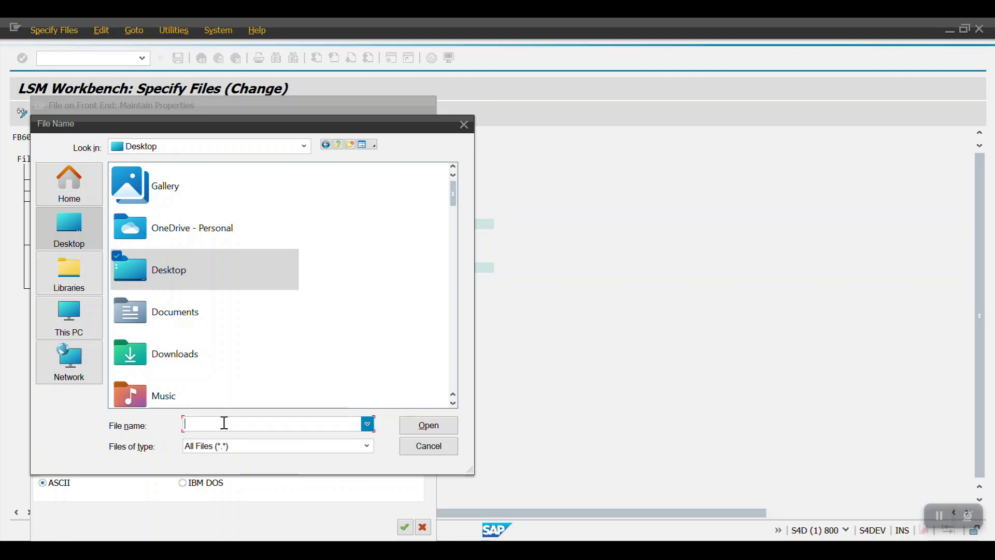
Step: Choose the text document LSMW Supplier Invoice on the Desktop as the legacy data source file
{"action": "scroll", "coordinate": [182, 293], "scroll_direction": "down", "scroll_amount": 10}
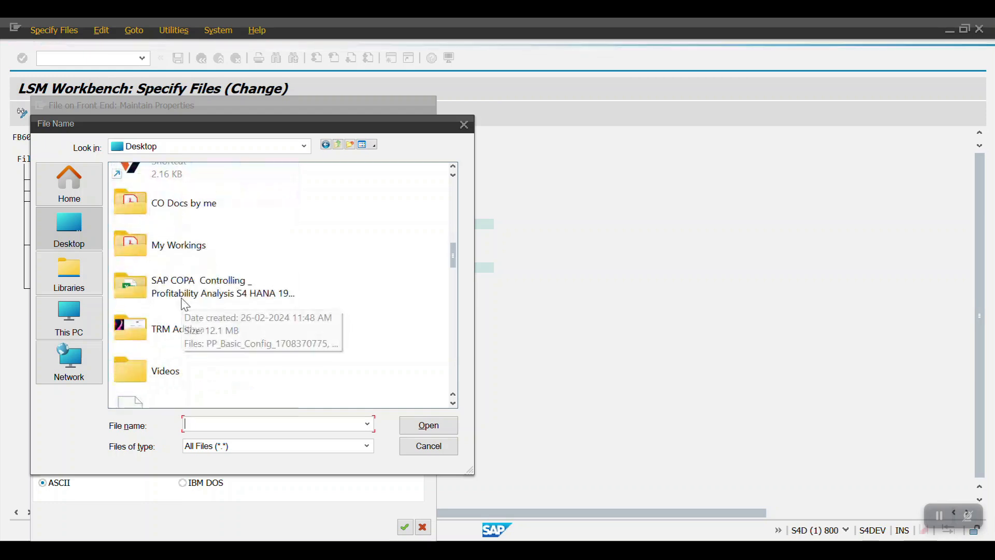
{"action": "scroll", "coordinate": [185, 305], "scroll_direction": "down", "scroll_amount": 5}
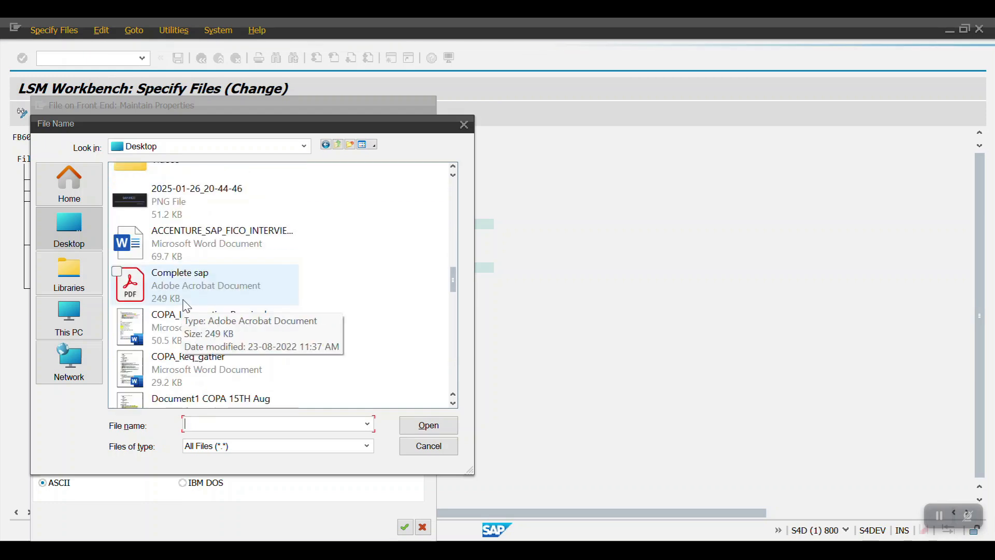
{"action": "scroll", "coordinate": [184, 304], "scroll_direction": "down", "scroll_amount": 3}
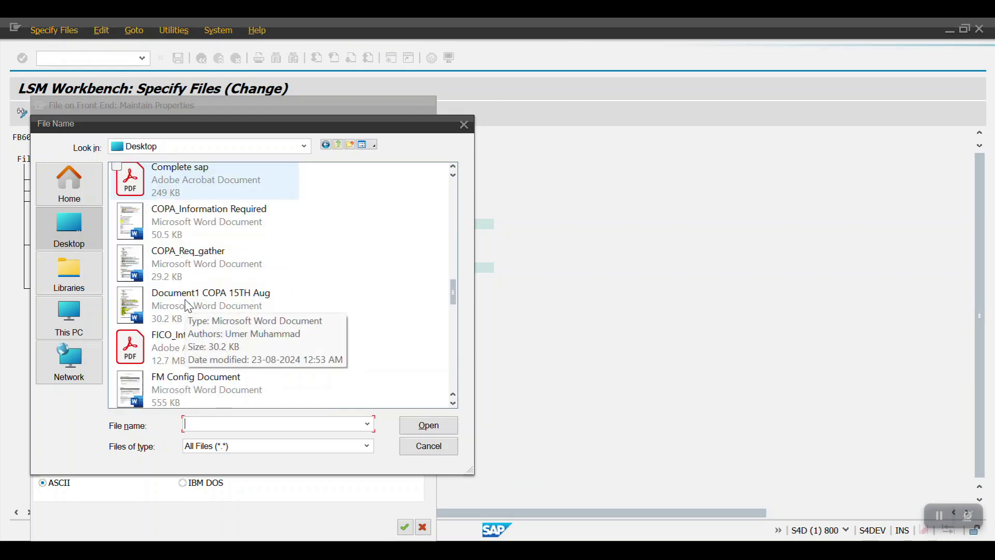
{"action": "scroll", "coordinate": [188, 306], "scroll_direction": "down", "scroll_amount": 5}
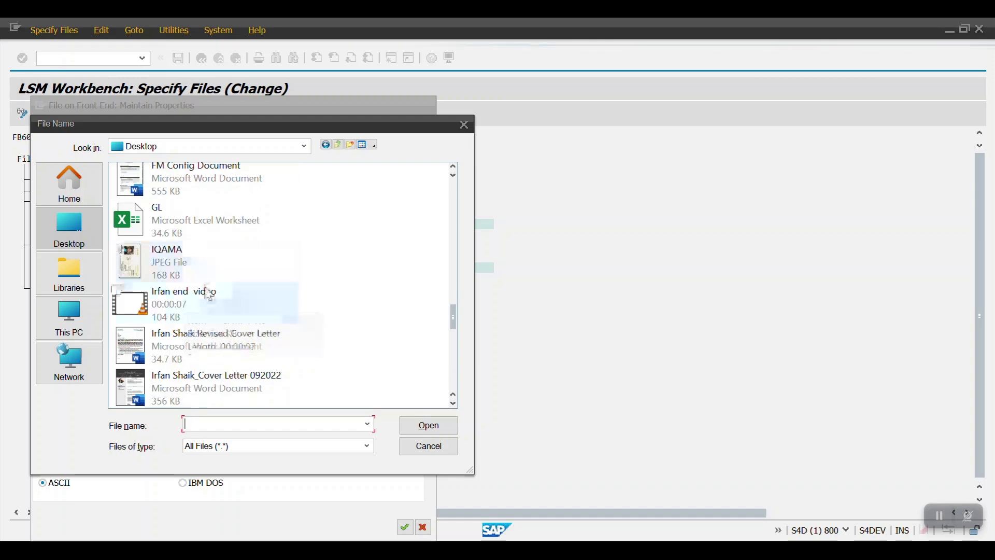
{"action": "scroll", "coordinate": [210, 286], "scroll_direction": "down", "scroll_amount": 3}
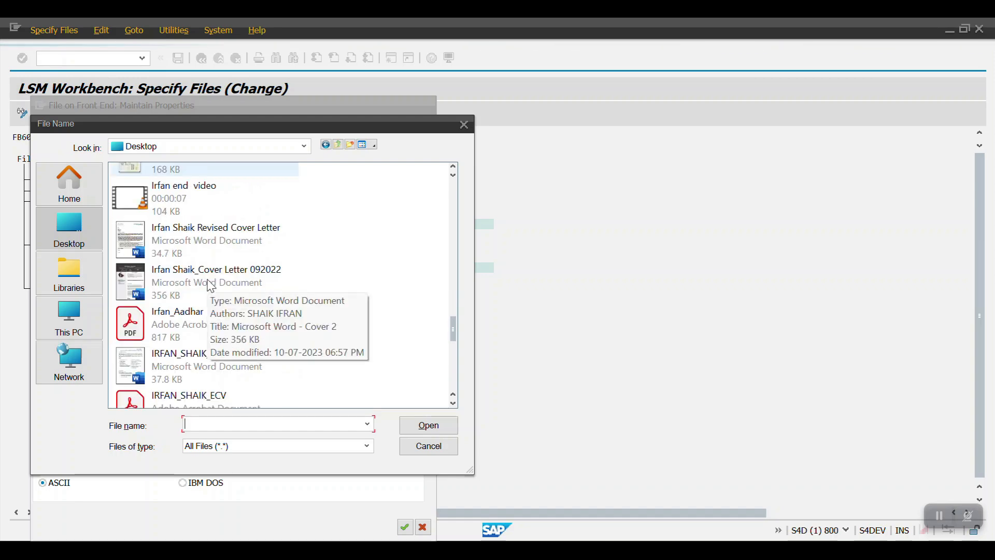
{"action": "scroll", "coordinate": [209, 285], "scroll_direction": "down", "scroll_amount": 5}
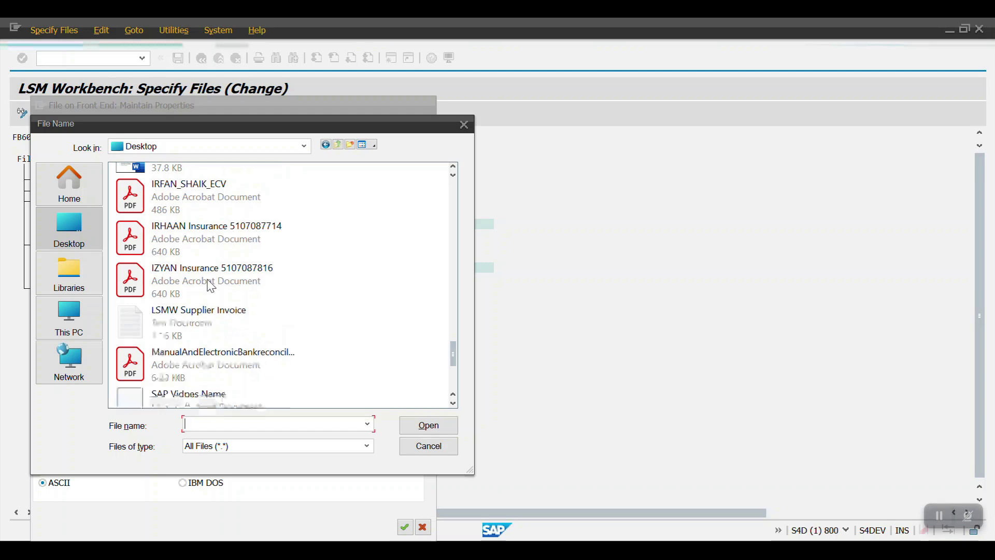
{"action": "scroll", "coordinate": [210, 285], "scroll_direction": "down", "scroll_amount": 3}
{"action": "left_click", "coordinate": [191, 230]}
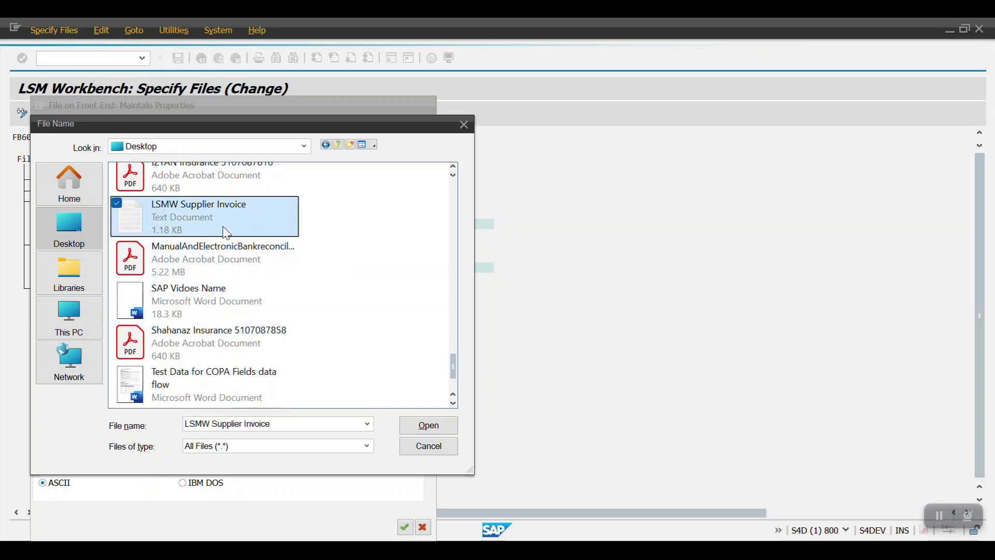
{"action": "left_click", "coordinate": [432, 425]}
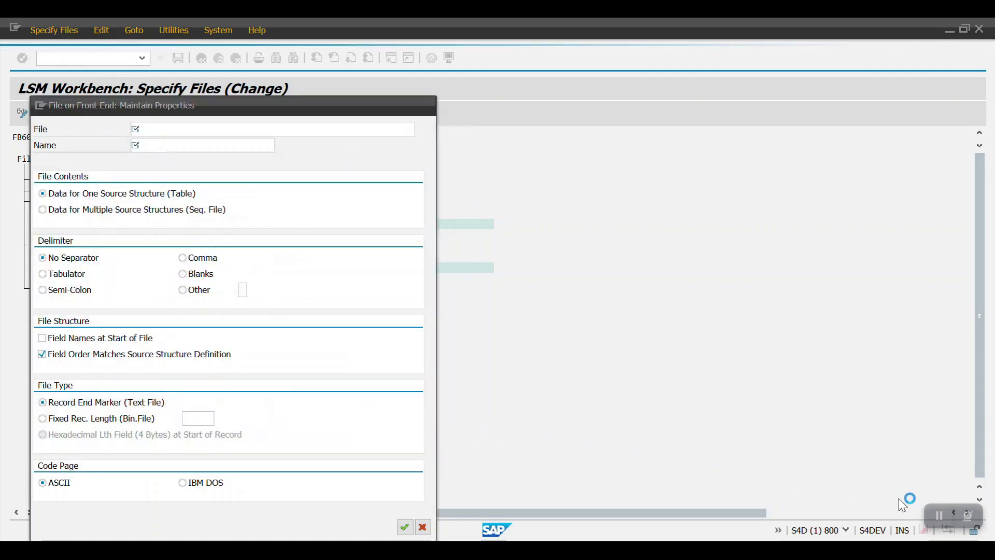
Step: Name the legacy file LSMW Supplier Invoice with the Tabulator delimiter, then save the file specification and return to the process steps
{"action": "left_click", "coordinate": [148, 146]}
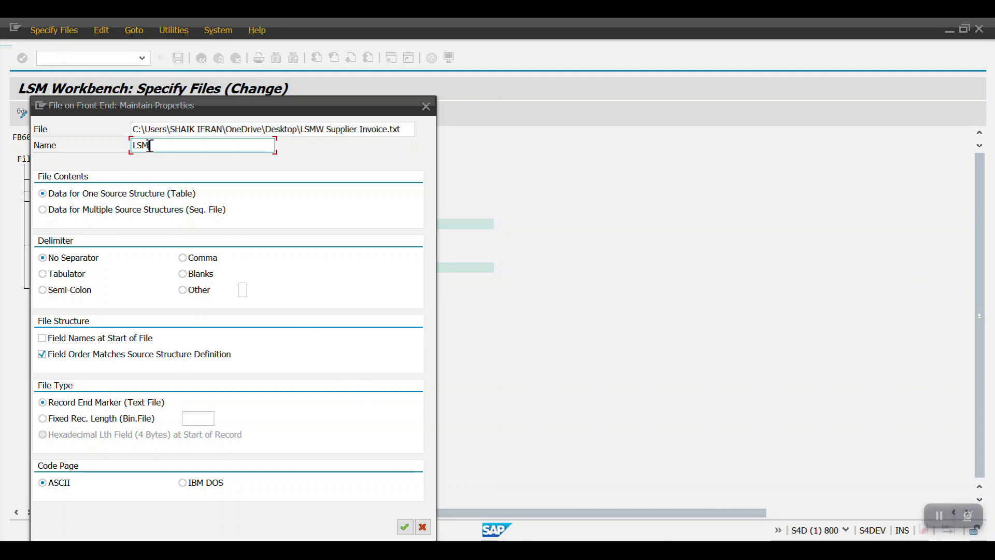
{"action": "type", "text": "LSMW Supplier Invoice"}
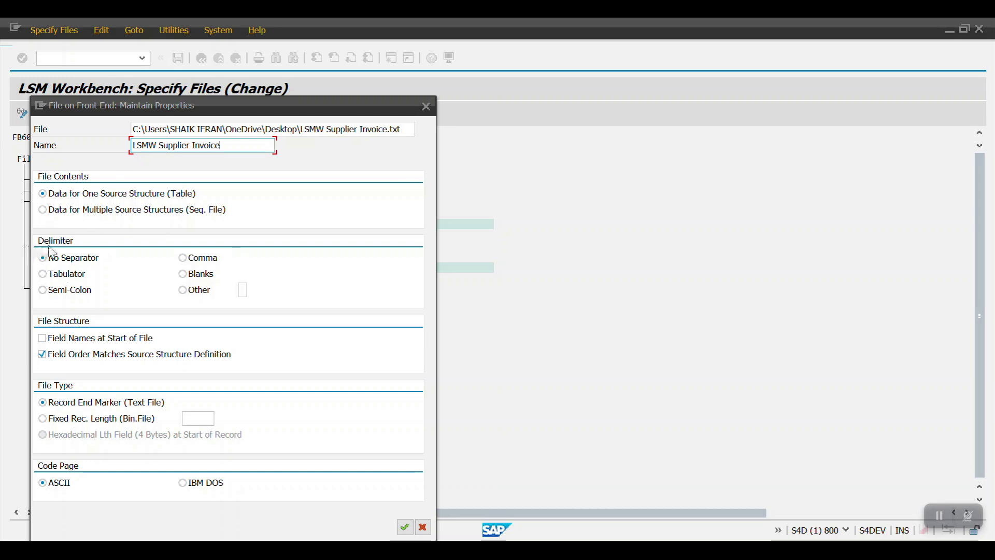
{"action": "left_click", "coordinate": [61, 275]}
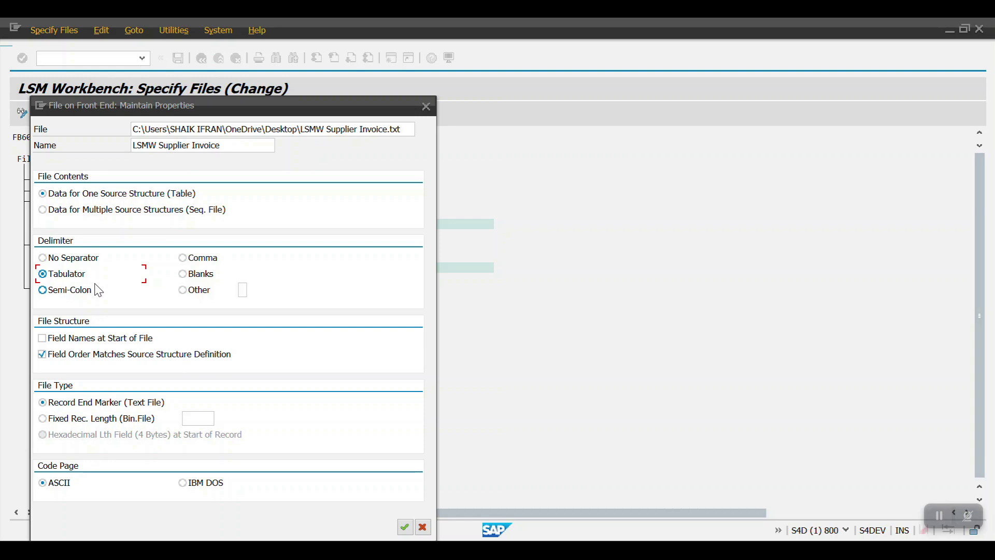
{"action": "left_click", "coordinate": [405, 527]}
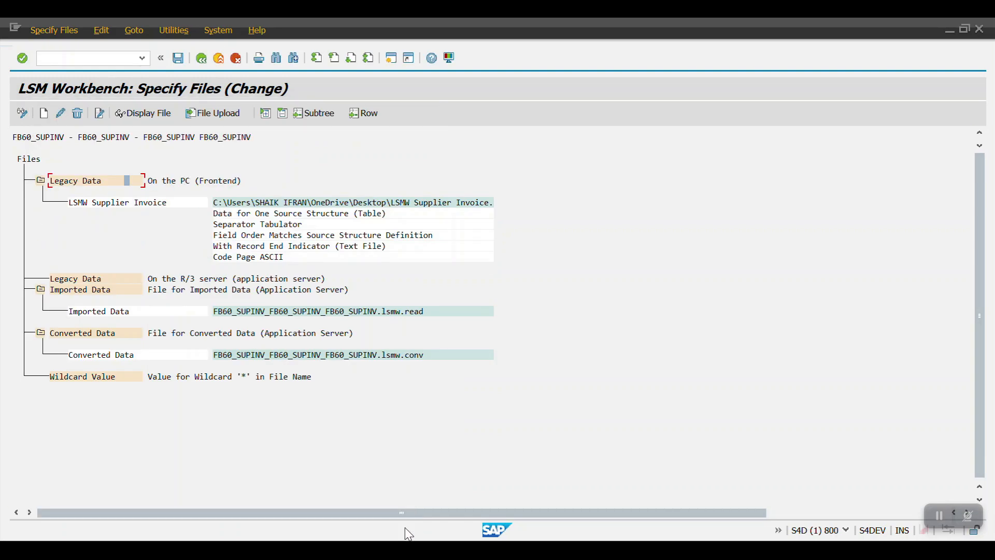
{"action": "left_click", "coordinate": [179, 59]}
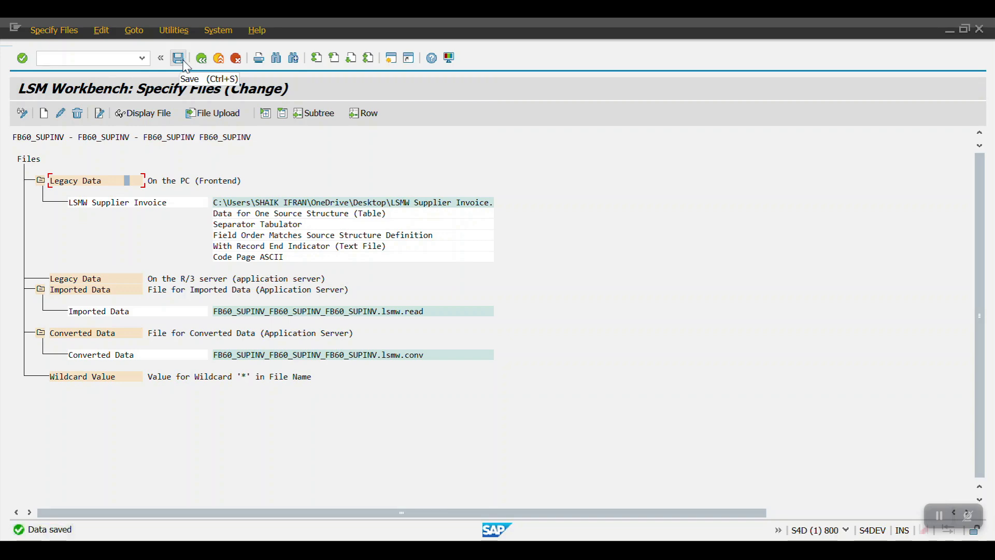
{"action": "left_click", "coordinate": [202, 59]}
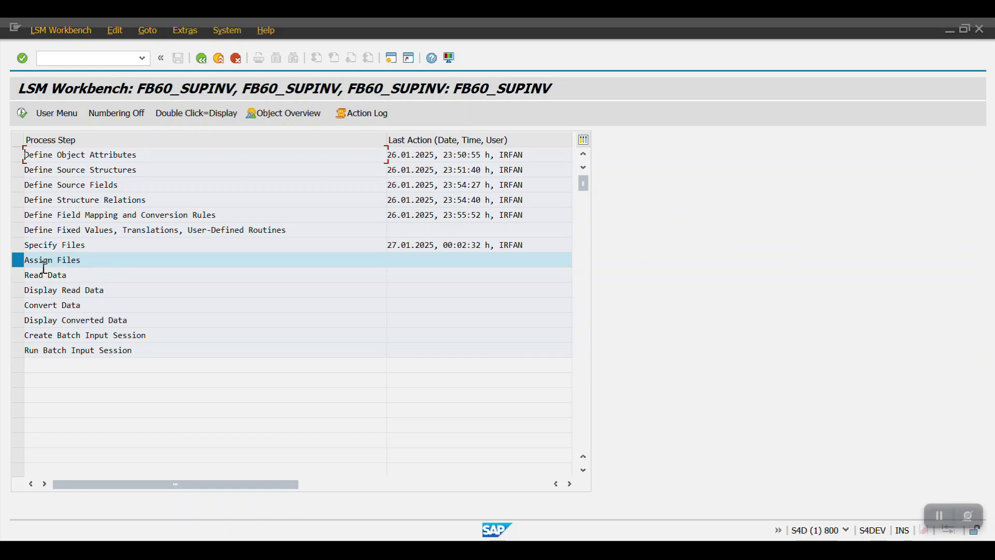
Step: Open Assign Files in change mode, save the LSMW Supplier Invoice assignment to source structure FB60_SUPINV, and return to the process steps
{"action": "double_click", "coordinate": [53, 260]}
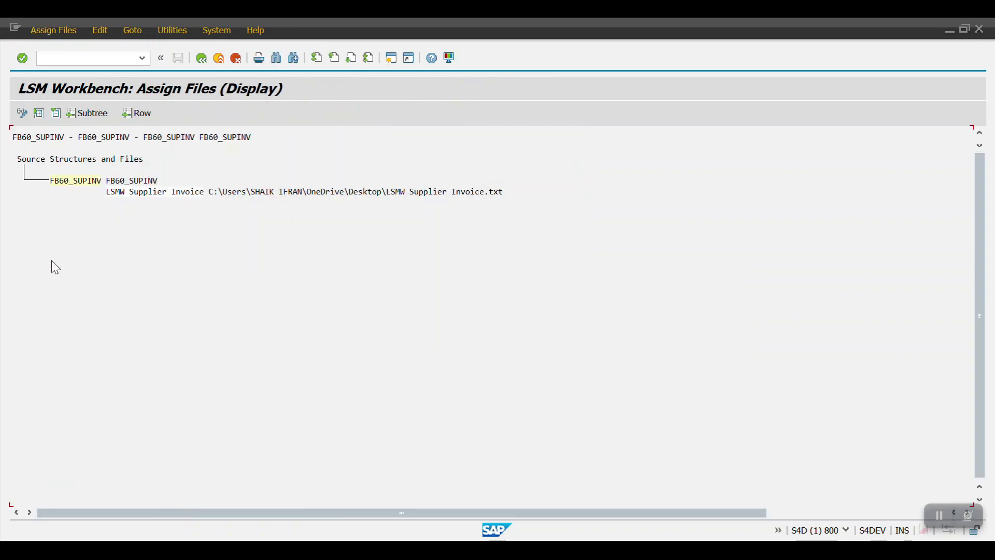
{"action": "left_click", "coordinate": [22, 113]}
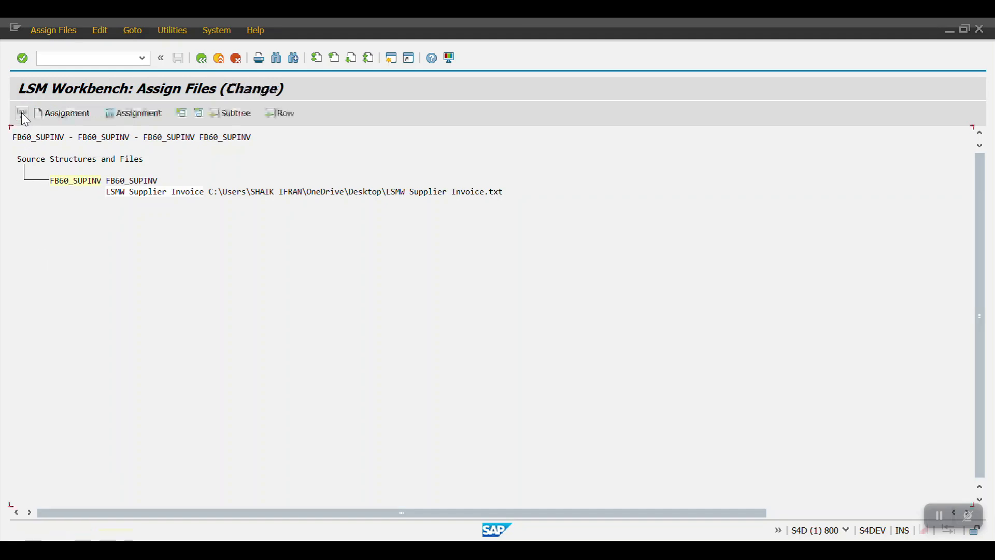
{"action": "left_click", "coordinate": [179, 58]}
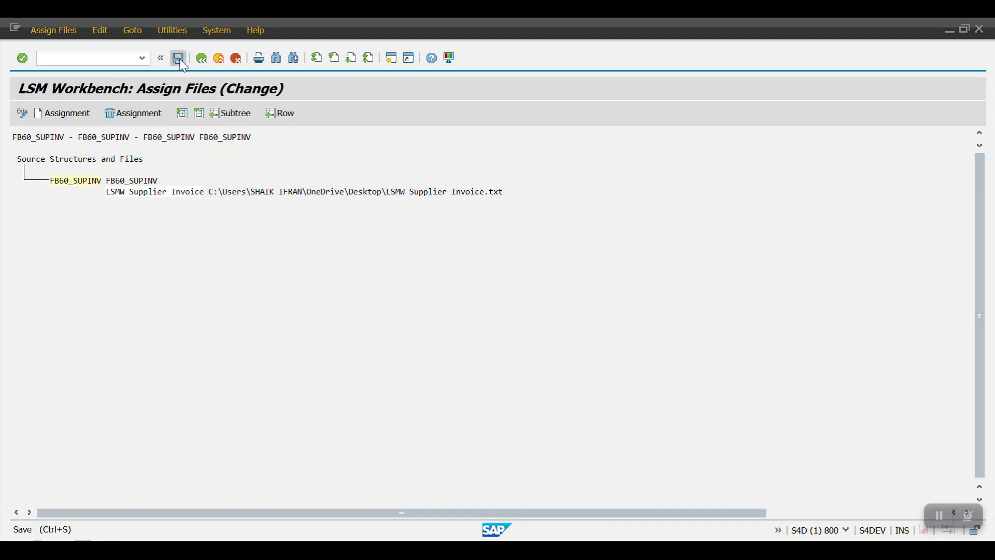
{"action": "left_click", "coordinate": [203, 62]}
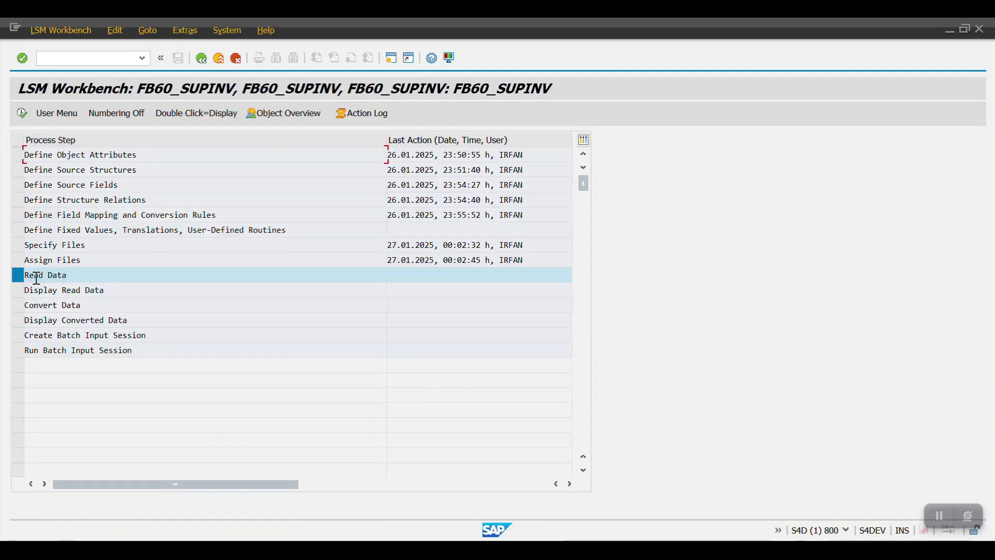
Step: Run Read Data for all transactions, granting access to the LSMW Supplier Invoice text file, and return to the process steps
{"action": "double_click", "coordinate": [51, 276]}
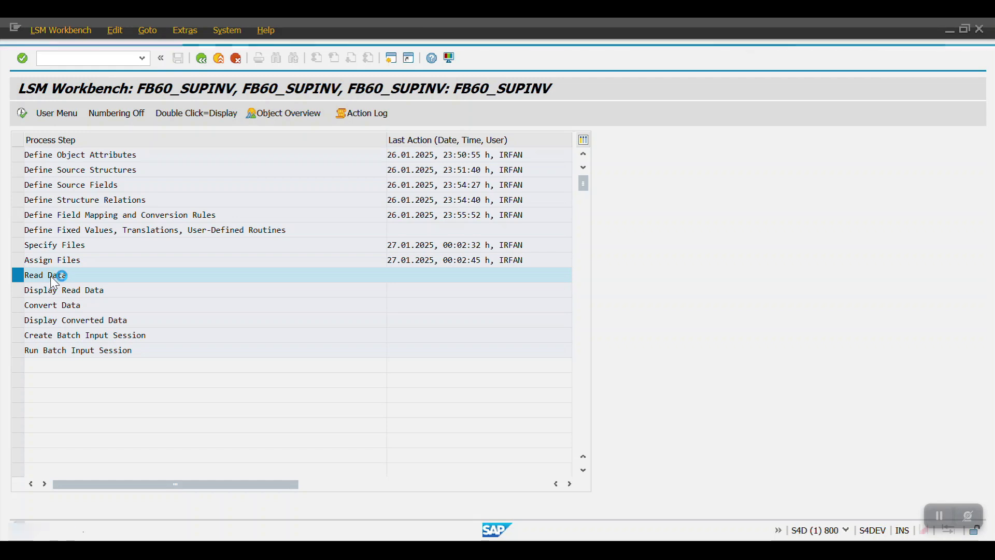
{"action": "left_click", "coordinate": [23, 113]}
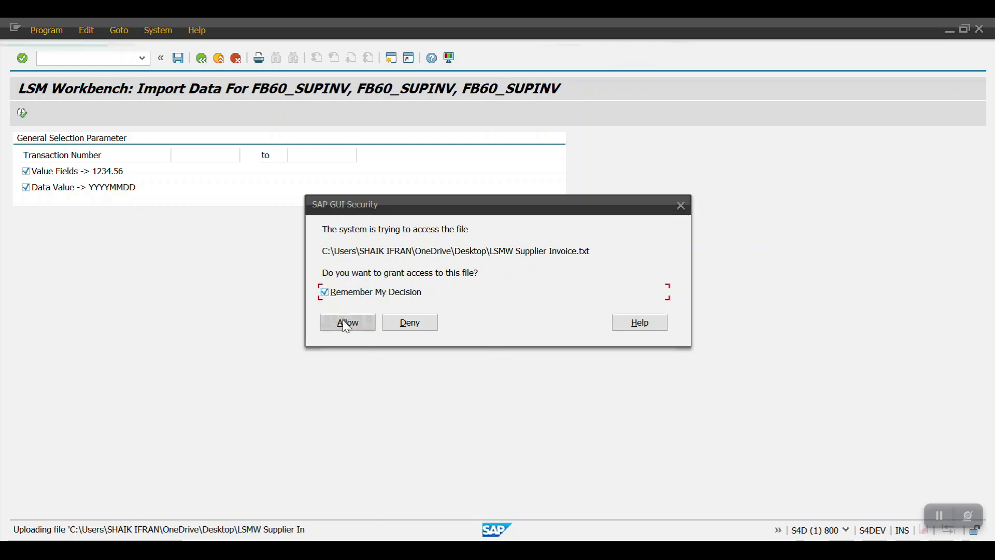
{"action": "left_click", "coordinate": [344, 322]}
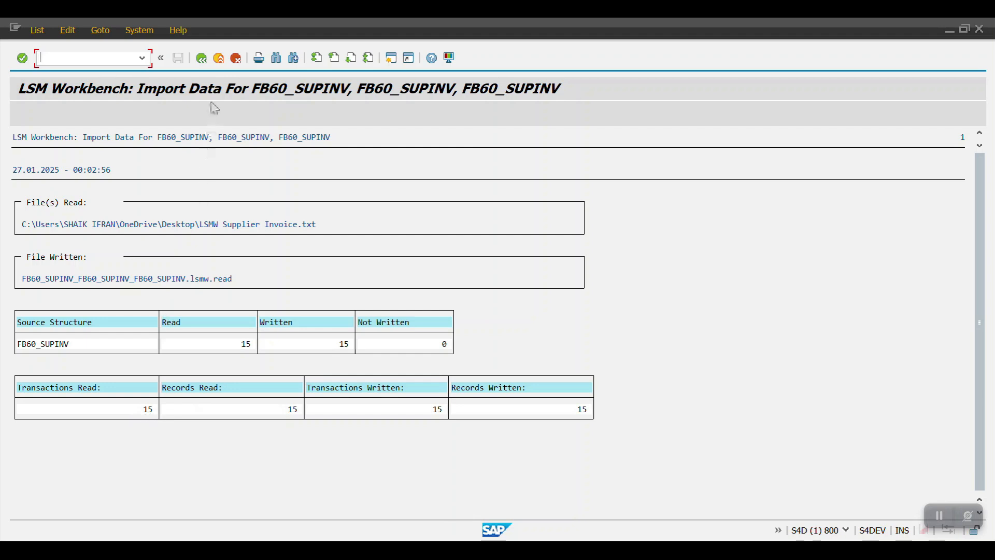
{"action": "left_click", "coordinate": [201, 58]}
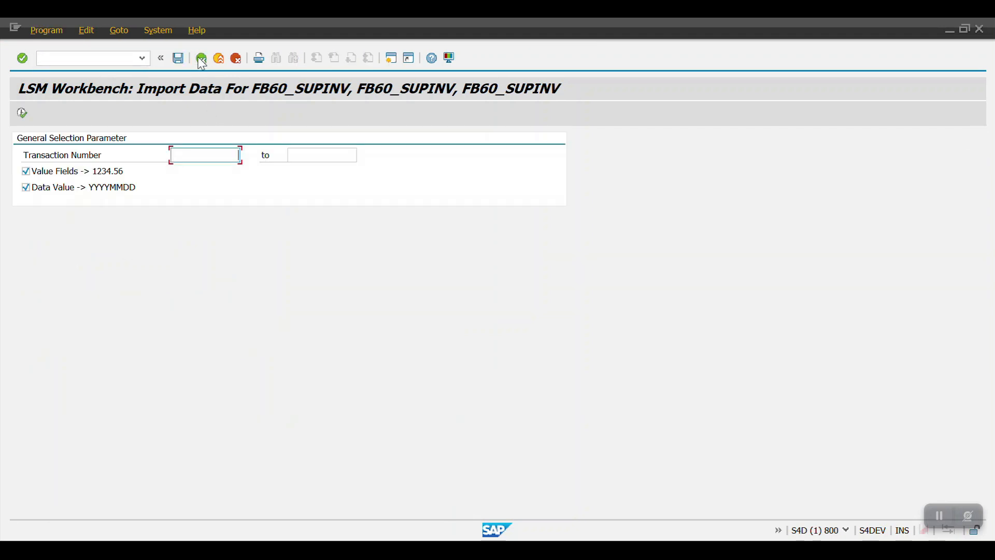
{"action": "left_click", "coordinate": [202, 58]}
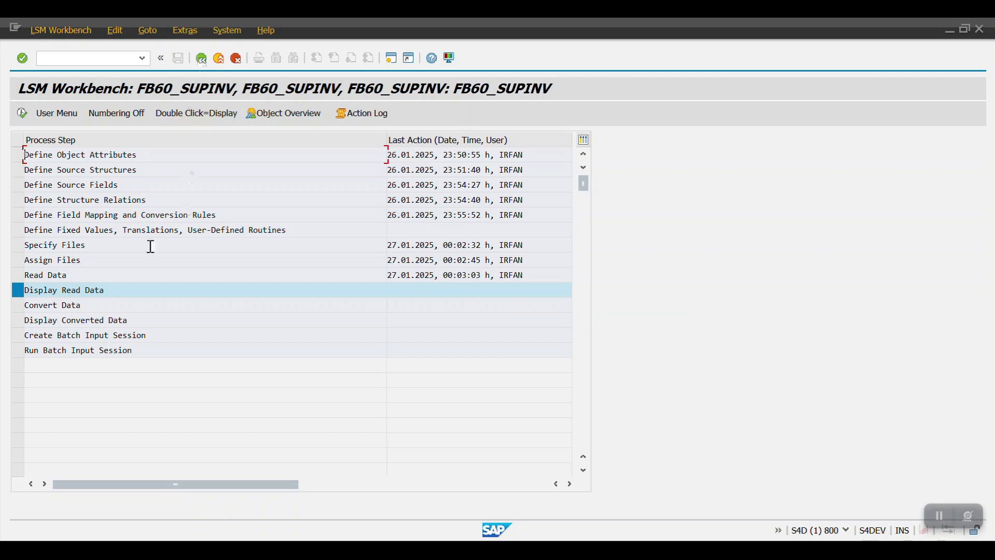
Step: Display the read data with the To Line limit of 10000, check the imported invoice rows, and return
{"action": "double_click", "coordinate": [54, 293]}
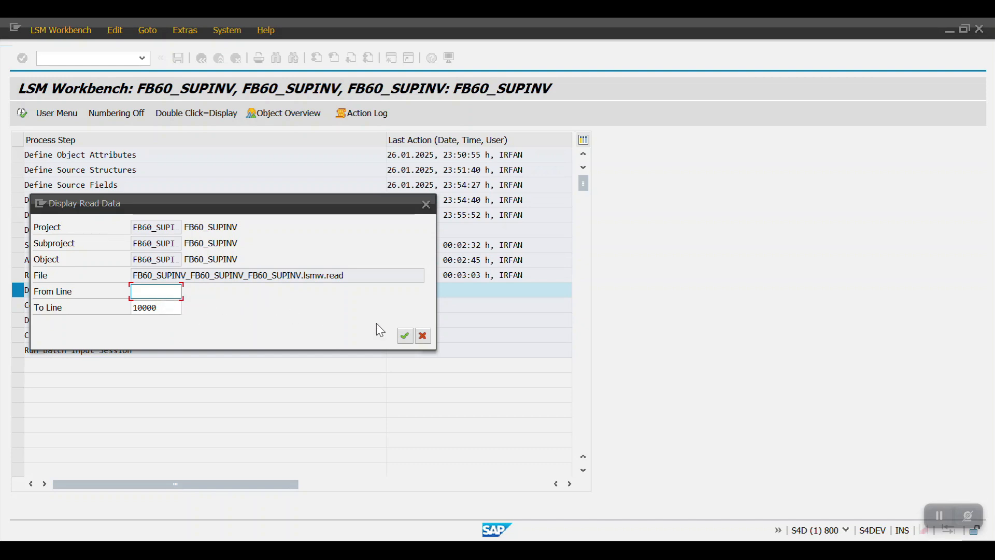
{"action": "left_click", "coordinate": [405, 337]}
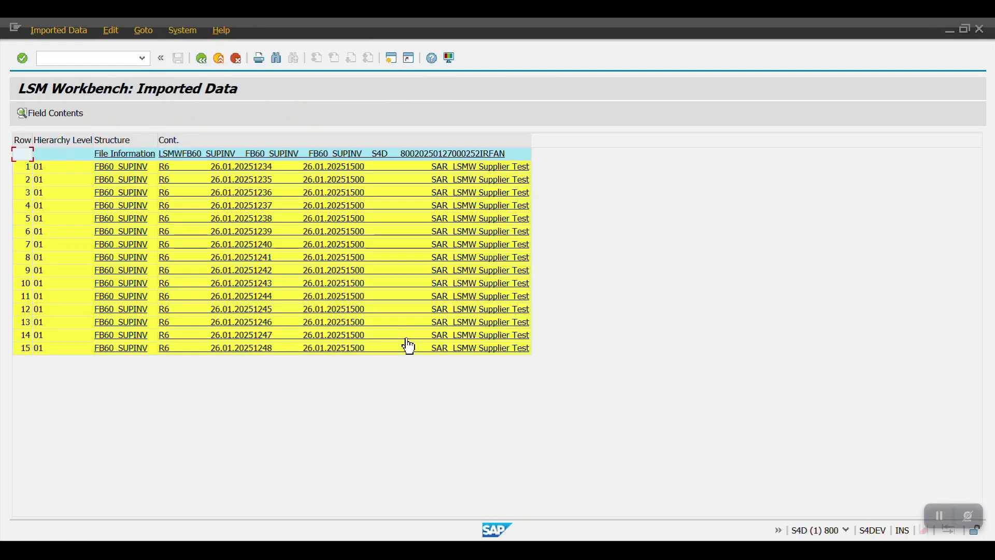
{"action": "left_click", "coordinate": [201, 58]}
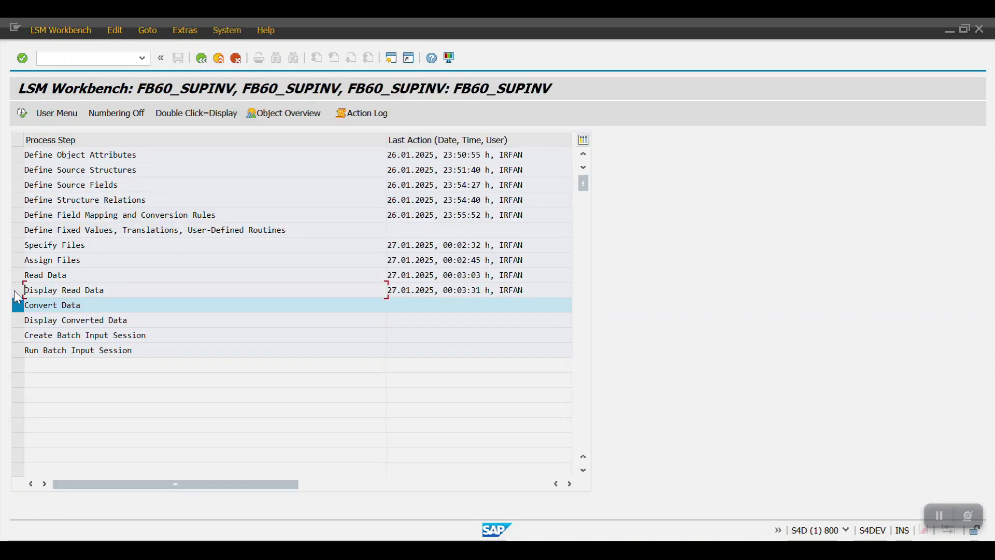
Step: Run Convert Data for all FB60_SUPINV transactions and return to the process steps
{"action": "double_click", "coordinate": [45, 307]}
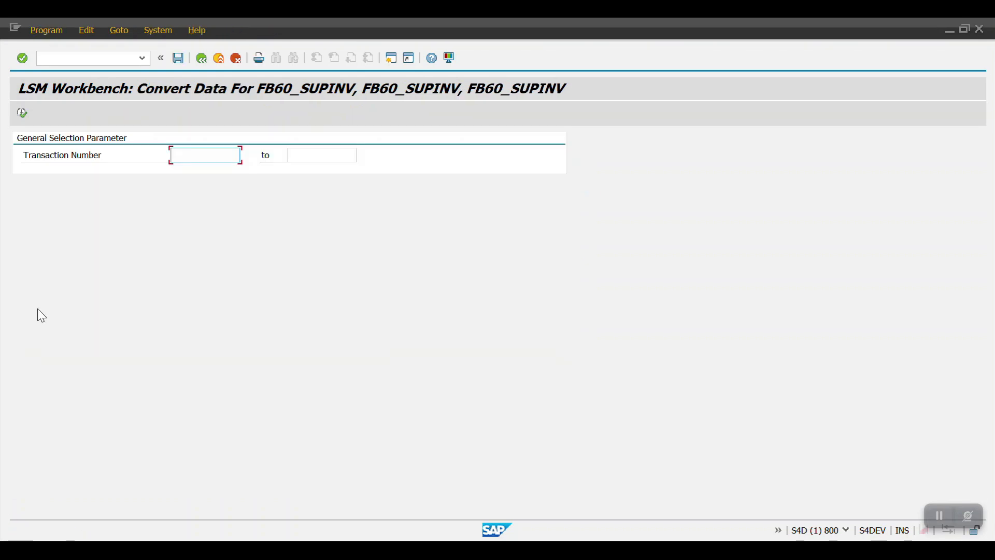
{"action": "left_click", "coordinate": [22, 114]}
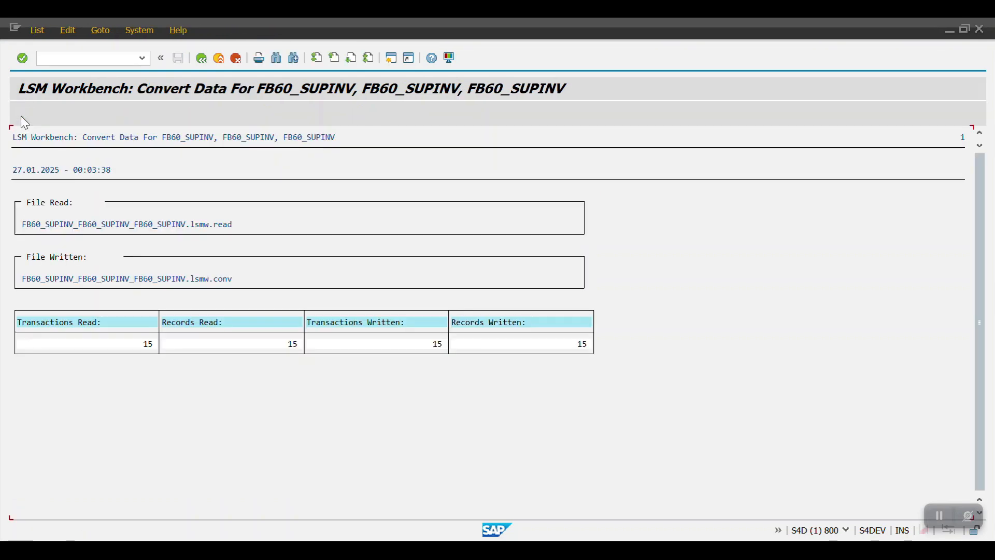
{"action": "left_click", "coordinate": [206, 66]}
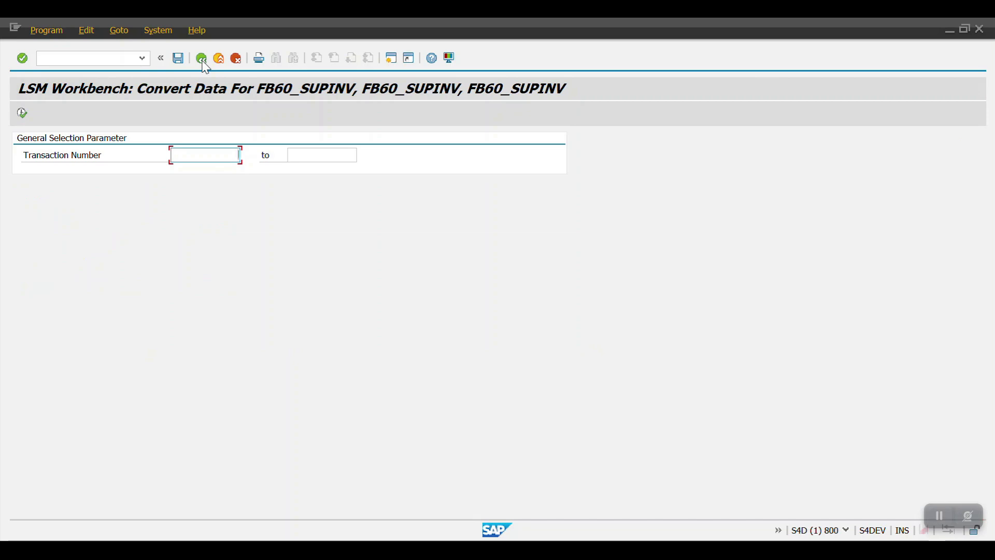
{"action": "left_click", "coordinate": [205, 66]}
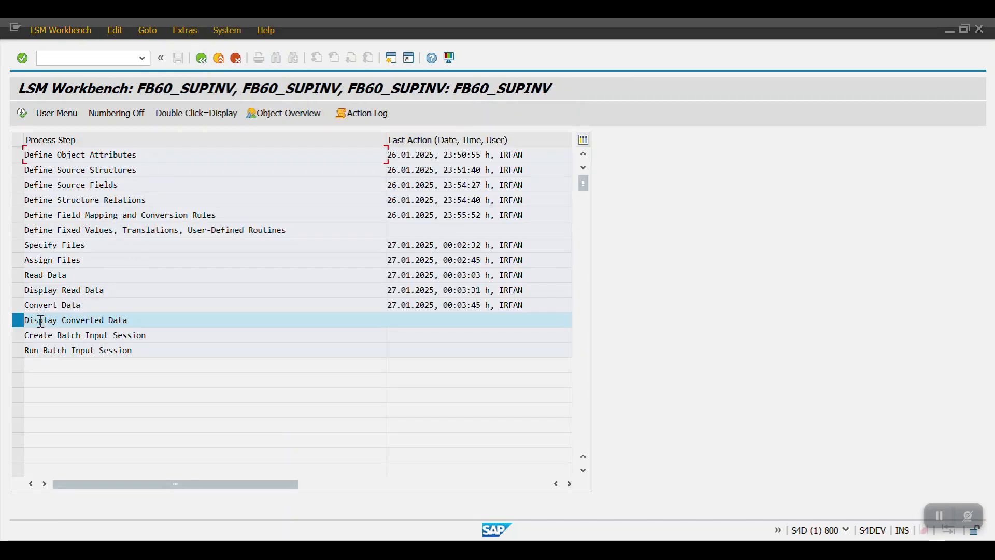
Step: Display the converted data, check the FB60 invoice rows, and return to the process steps
{"action": "double_click", "coordinate": [71, 320]}
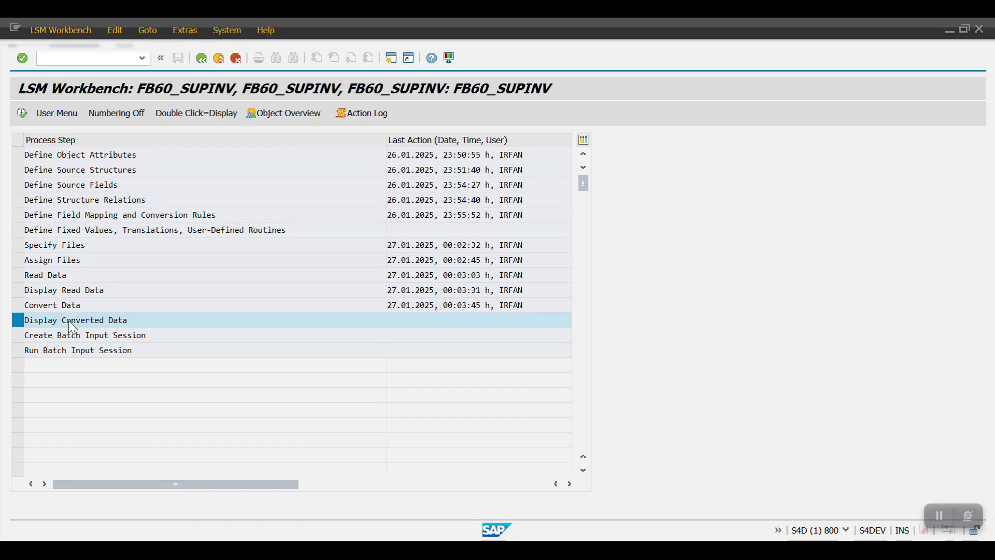
{"action": "left_click", "coordinate": [405, 336]}
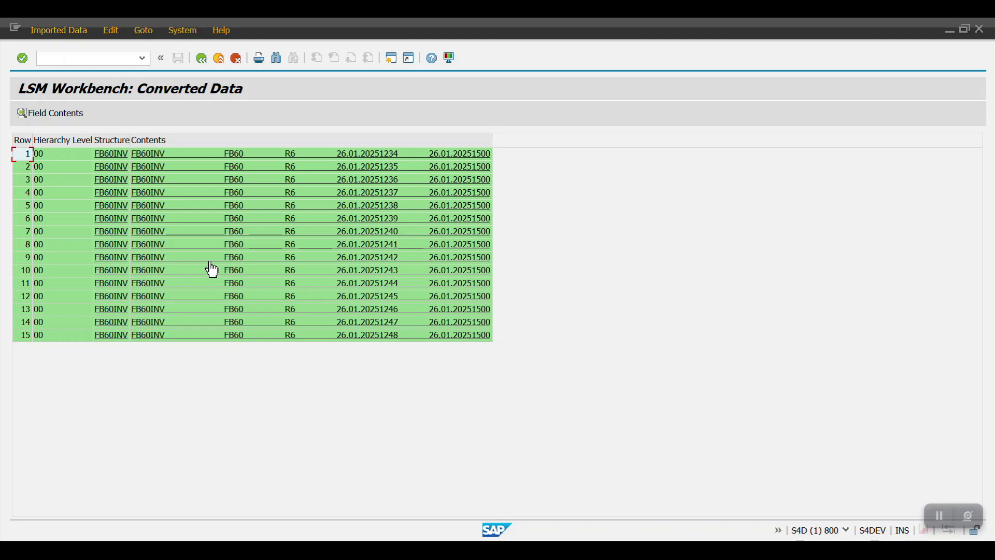
{"action": "left_click", "coordinate": [201, 61]}
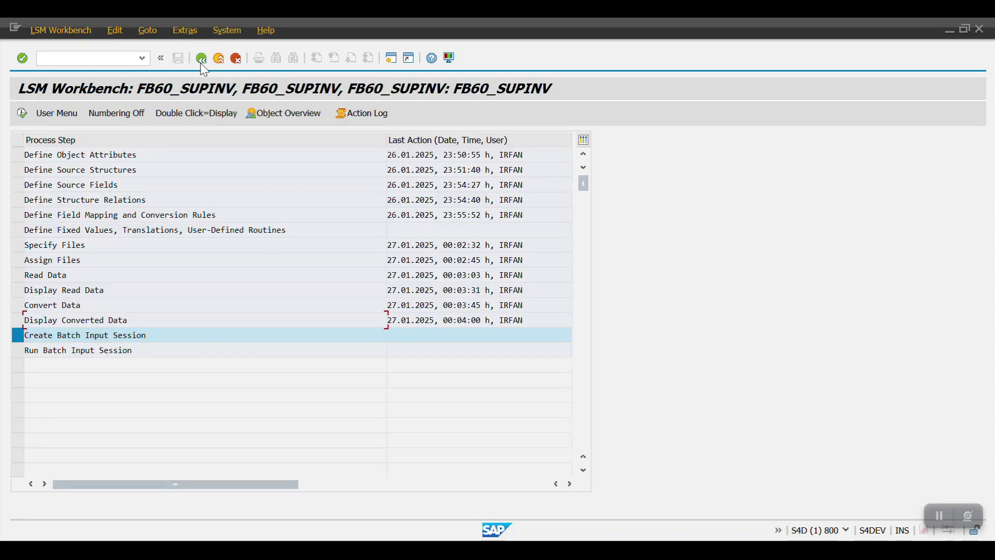
Step: Create the batch input folder FB60_SUPINV from the converted data file
{"action": "double_click", "coordinate": [62, 335]}
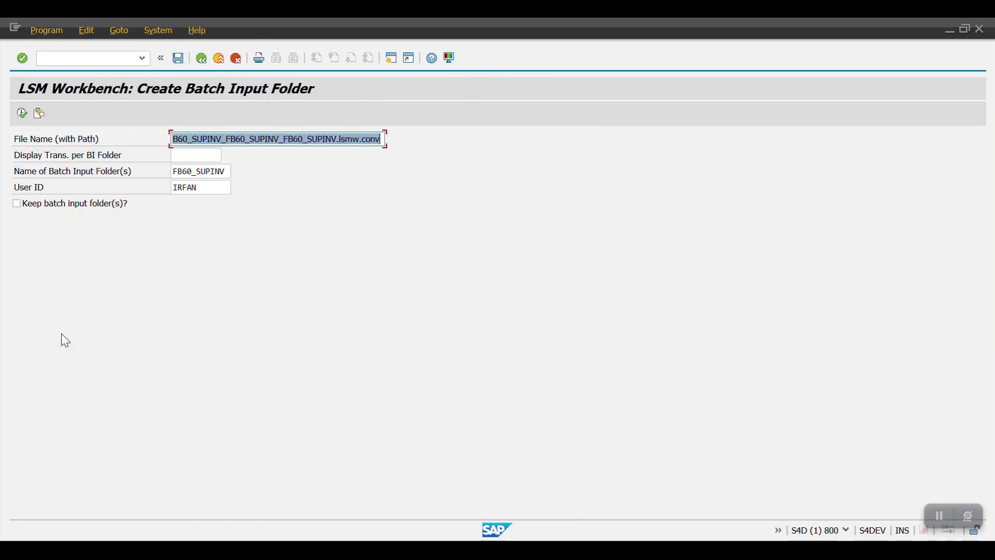
{"action": "left_click", "coordinate": [21, 115]}
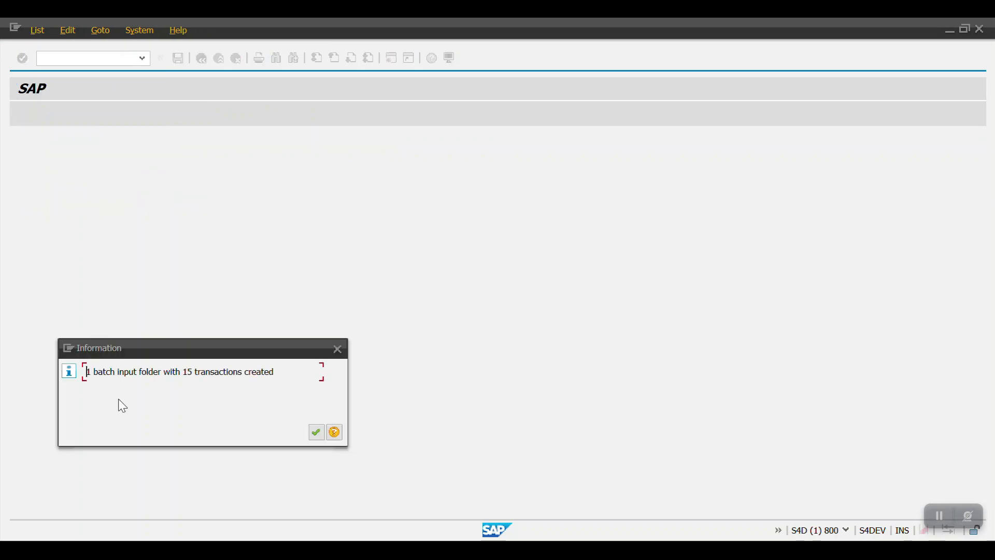
Step: Acknowledge the batch input folder creation notice and return to the LSMW process steps
{"action": "left_click_drag", "start_coordinate": [188, 353], "coordinate": [287, 259]}
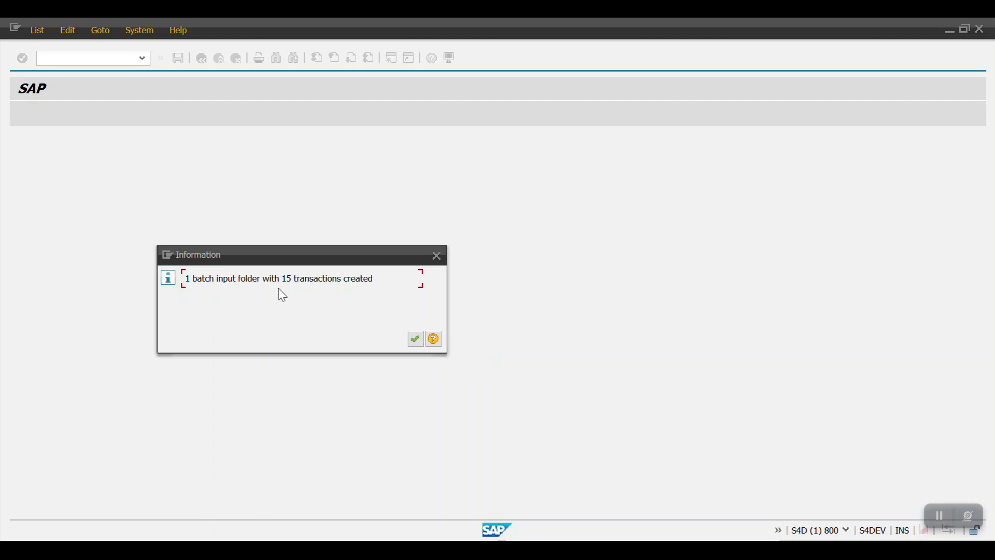
{"action": "left_click", "coordinate": [414, 340]}
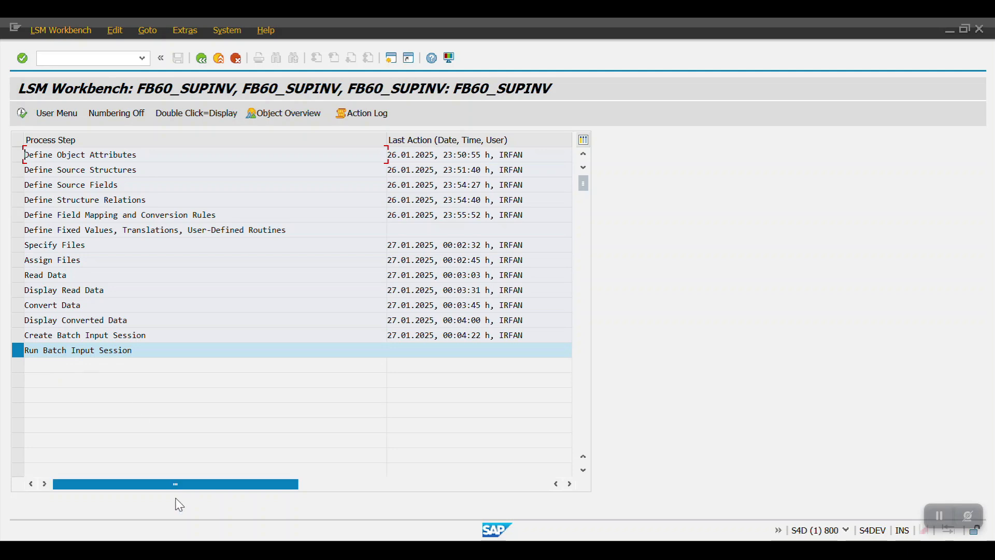
Step: In another SAP session, run transaction FBL1N for the supplier's account in company code 2003 and list all items
{"action": "mouse_move", "coordinate": [197, 550]}
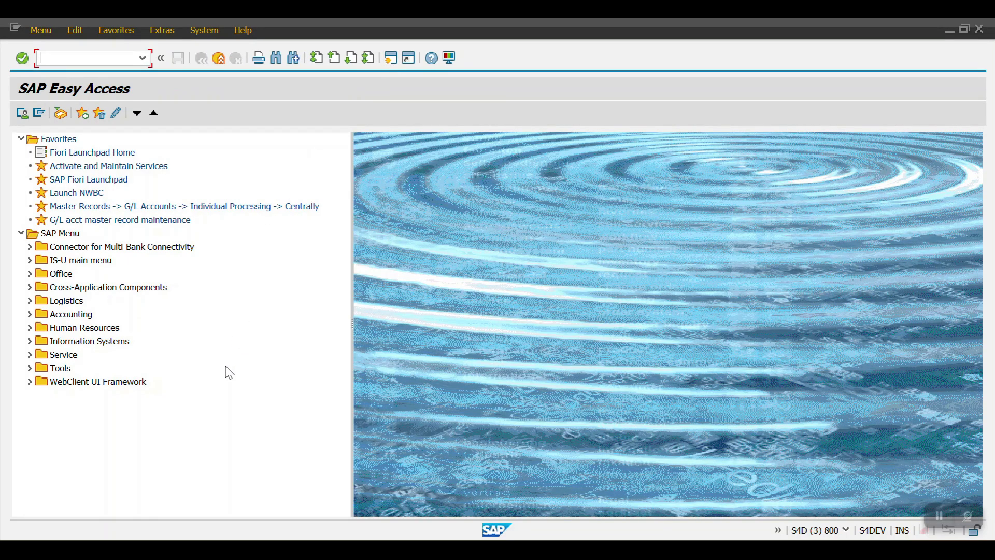
{"action": "type", "text": "fb"}
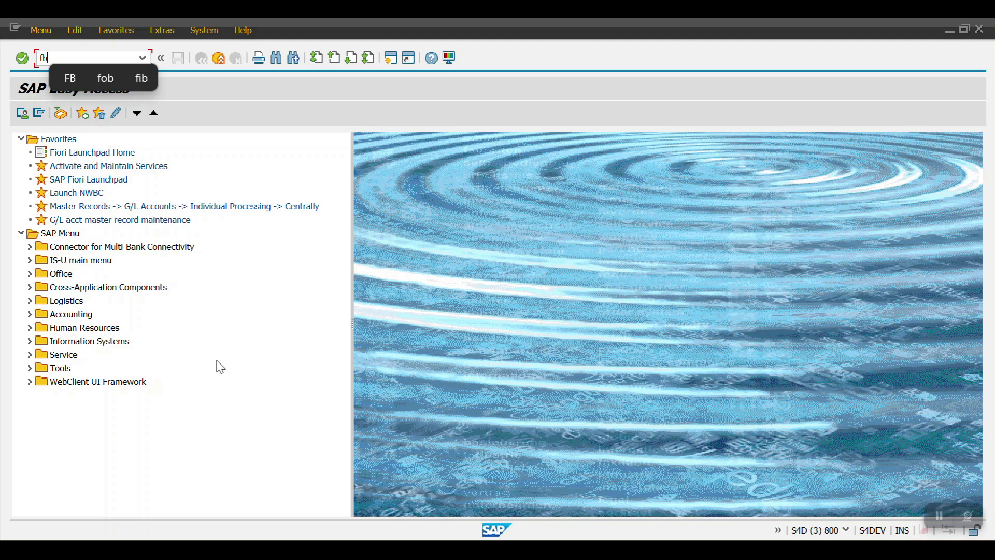
{"action": "type", "text": "l1n"}
{"action": "key", "text": "Return"}
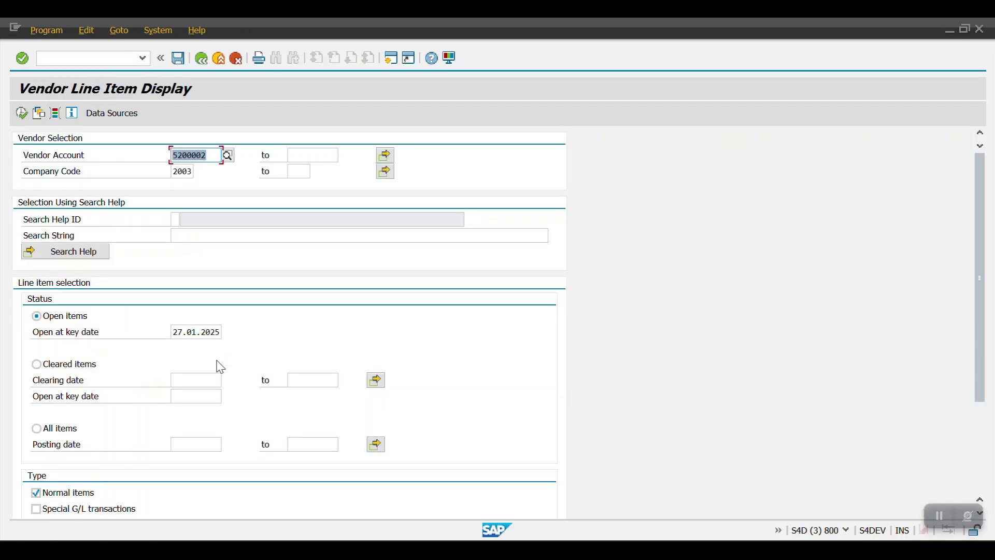
{"action": "type", "text": "6"}
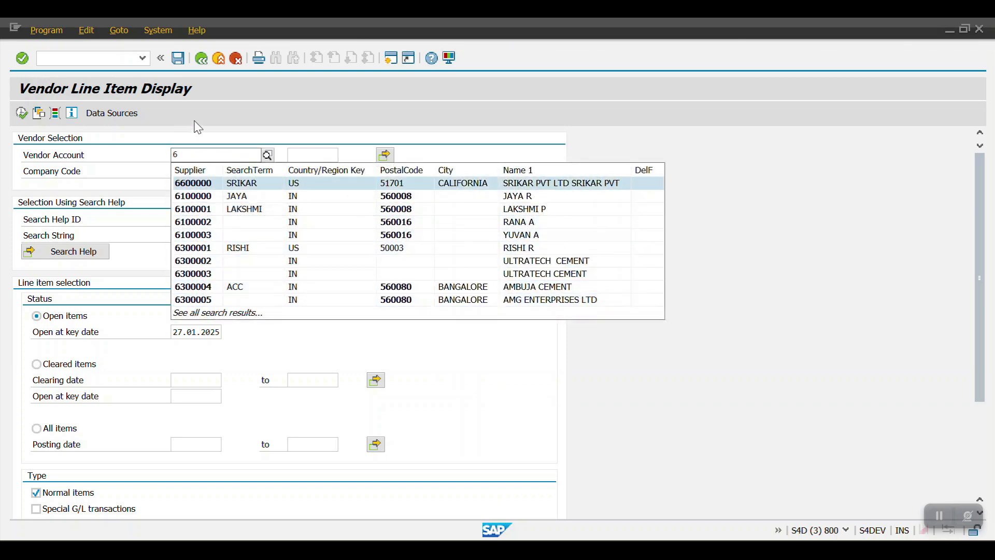
{"action": "left_click", "coordinate": [223, 112]}
{"action": "left_click", "coordinate": [59, 429]}
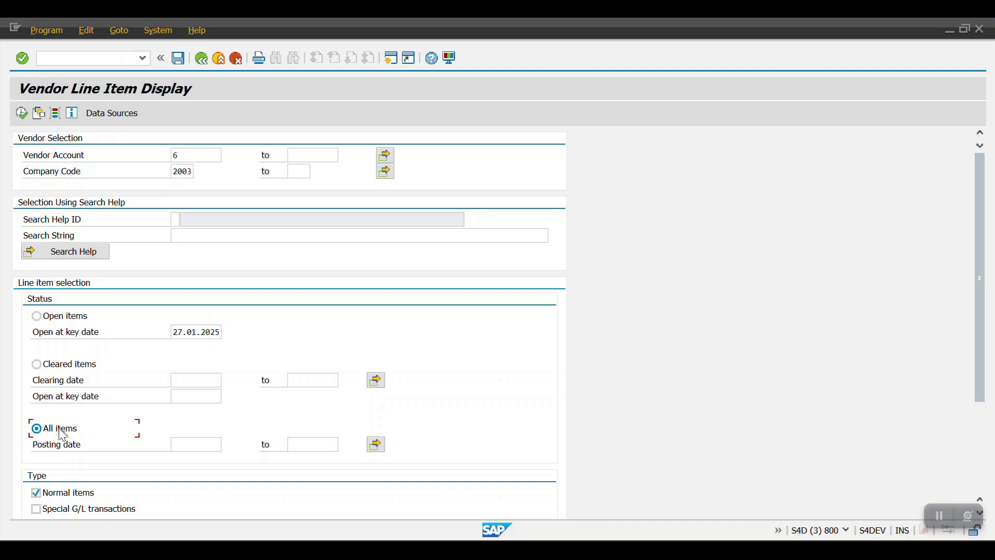
{"action": "left_click", "coordinate": [22, 116]}
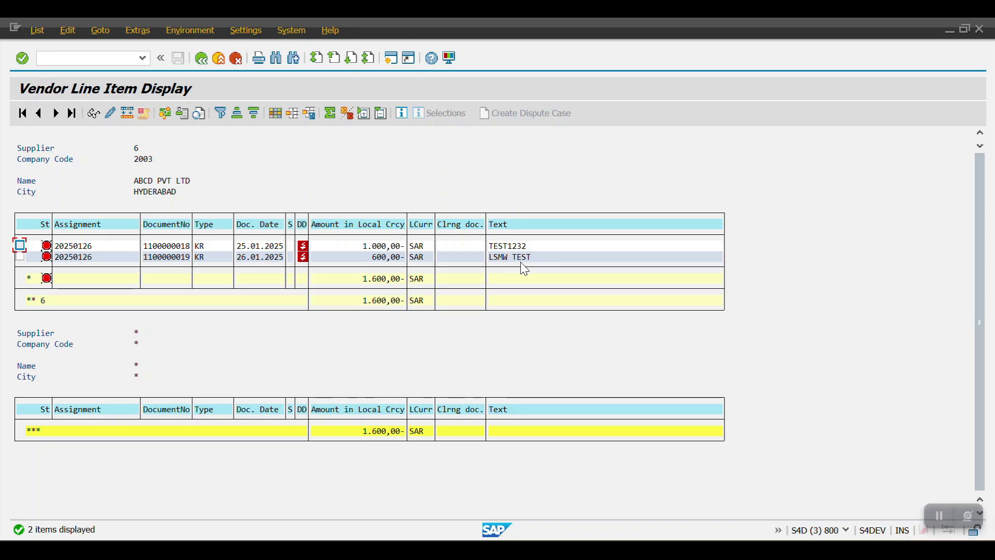
Step: Run batch input session FB60_SUPINV from the LSMW process steps in Display errors only mode and return to the session overview
{"action": "key", "text": "alt+Tab"}
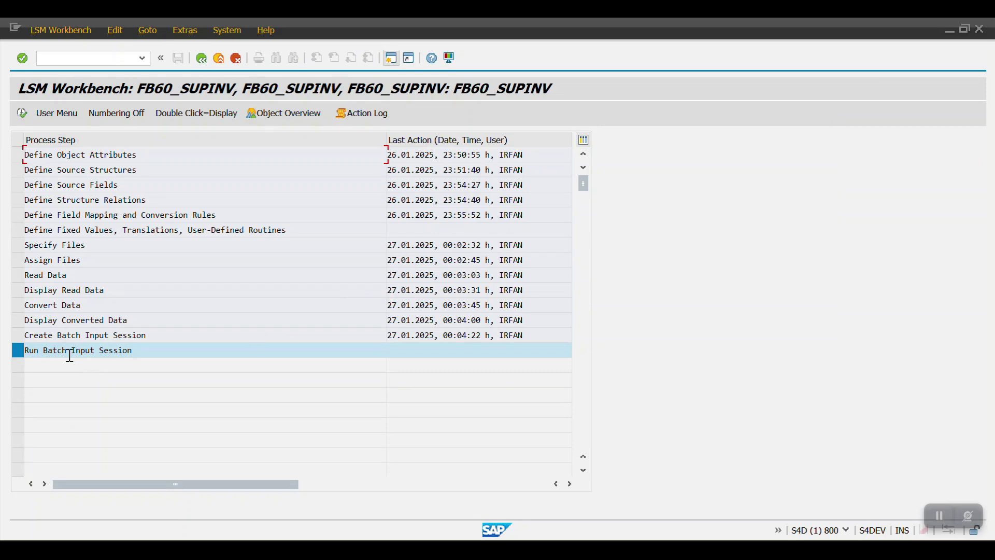
{"action": "double_click", "coordinate": [55, 355]}
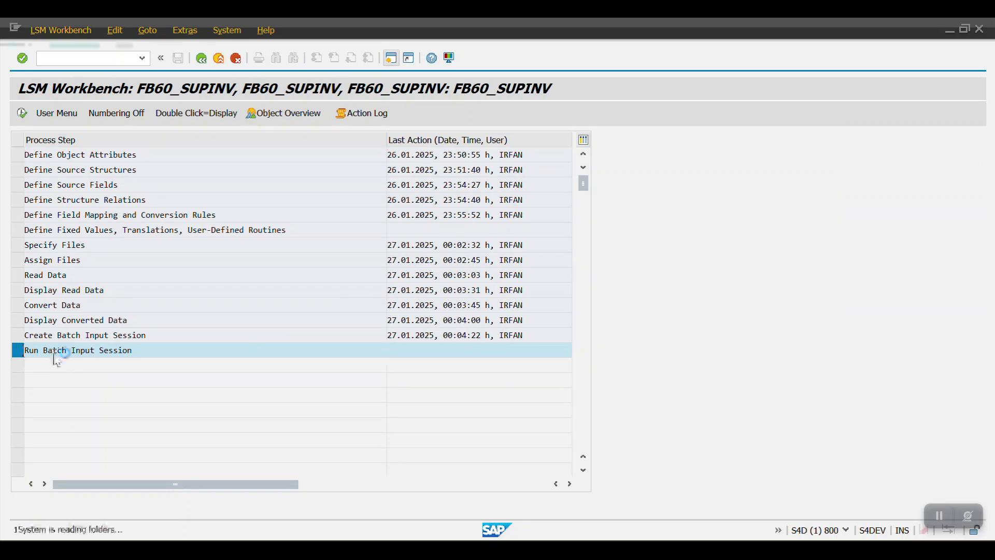
{"action": "left_click", "coordinate": [24, 236]}
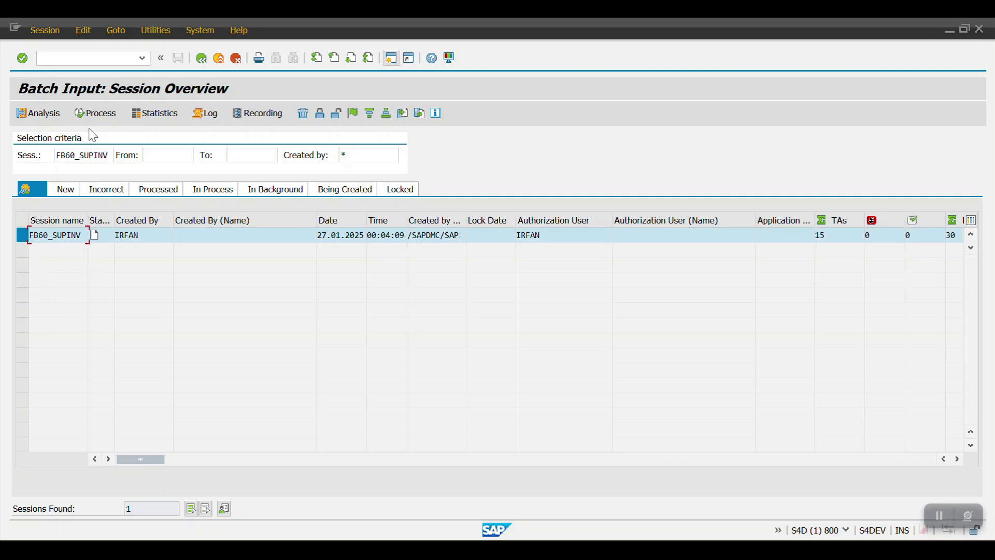
{"action": "left_click", "coordinate": [89, 114]}
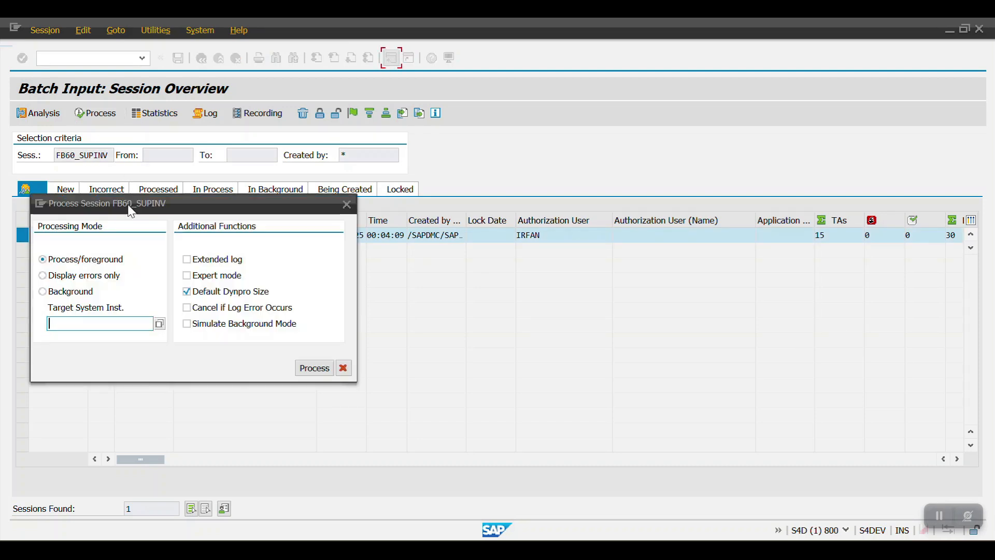
{"action": "left_click_drag", "start_coordinate": [130, 206], "coordinate": [211, 150]}
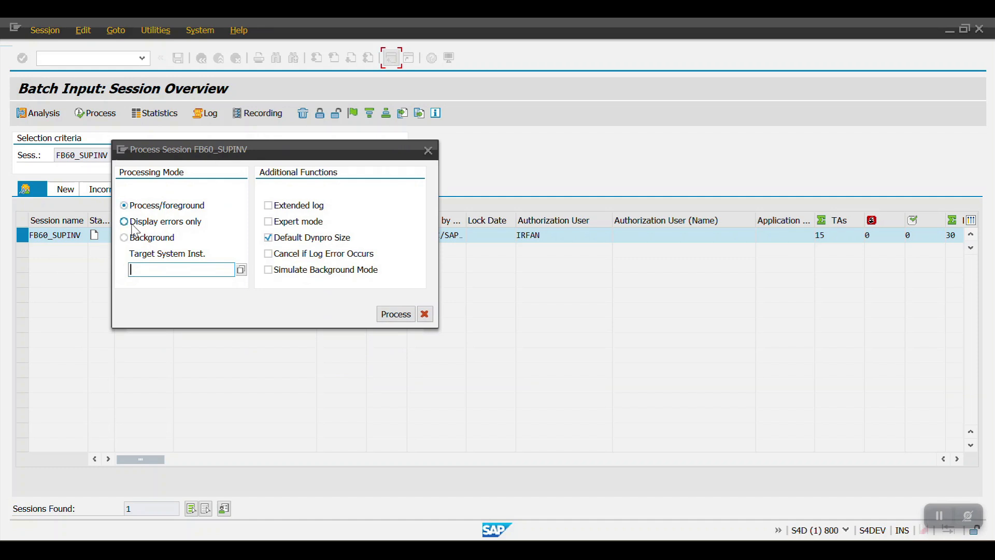
{"action": "left_click", "coordinate": [148, 226]}
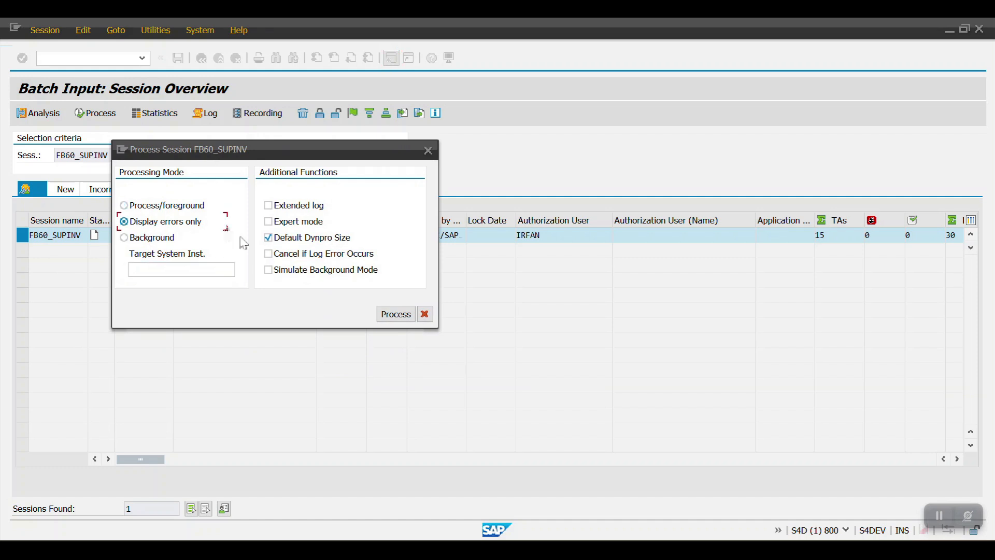
{"action": "left_click", "coordinate": [392, 317]}
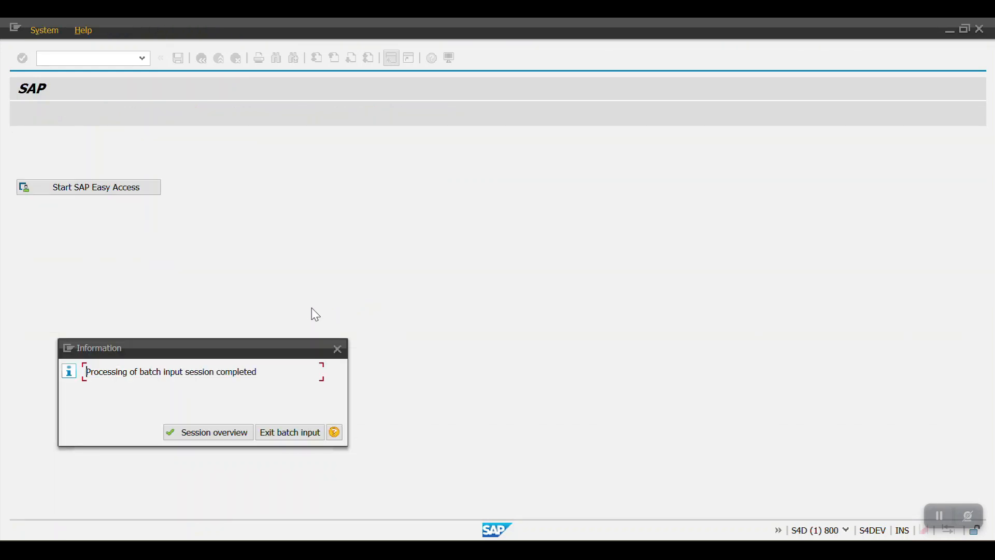
{"action": "left_click_drag", "start_coordinate": [236, 356], "coordinate": [441, 255]}
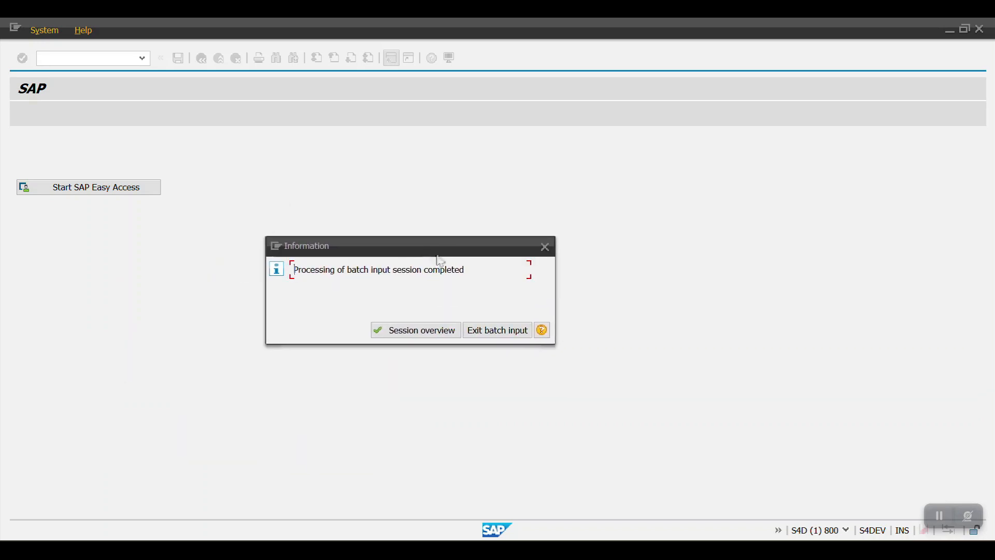
{"action": "left_click", "coordinate": [418, 336]}
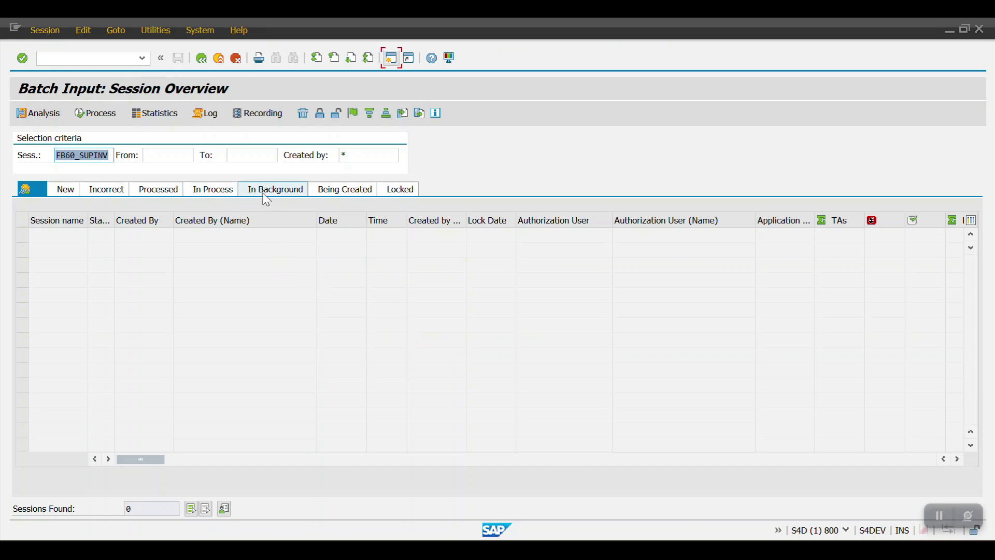
Step: Check the session overview for FB60_SUPINV under each status, from New, Incorrect and Processed through to Locked
{"action": "left_click", "coordinate": [155, 195]}
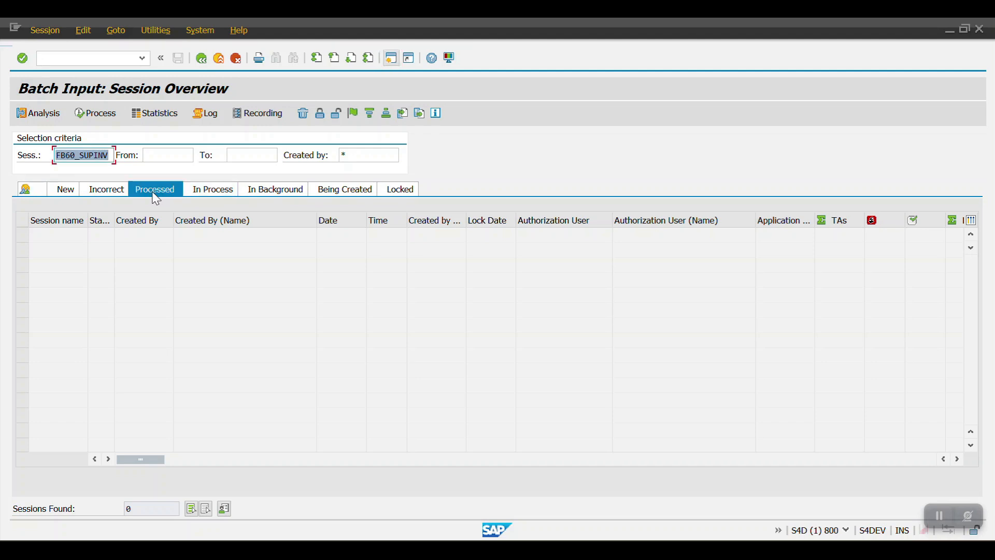
{"action": "left_click", "coordinate": [103, 116]}
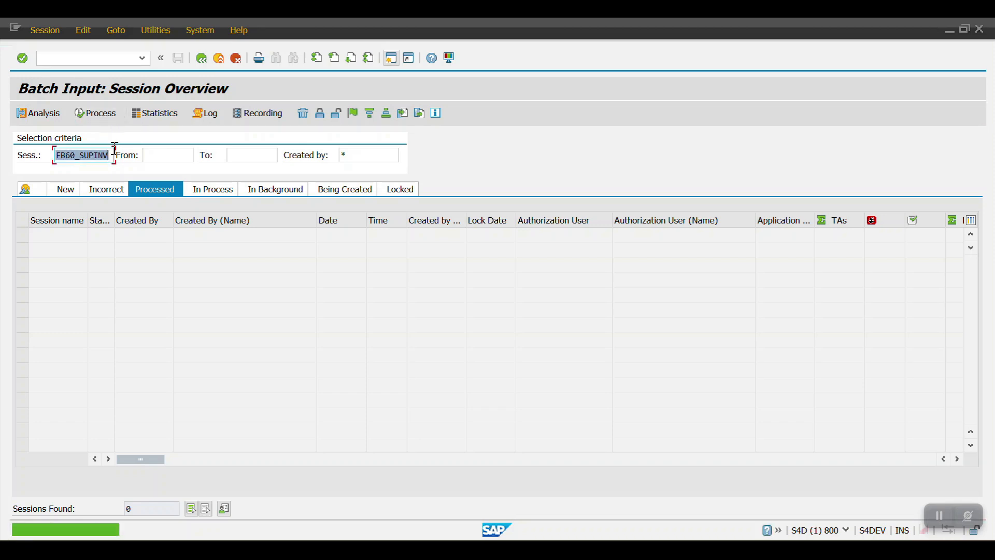
{"action": "left_click", "coordinate": [44, 195]}
{"action": "left_click", "coordinate": [61, 191]}
{"action": "left_click", "coordinate": [117, 195]}
{"action": "left_click", "coordinate": [158, 192]}
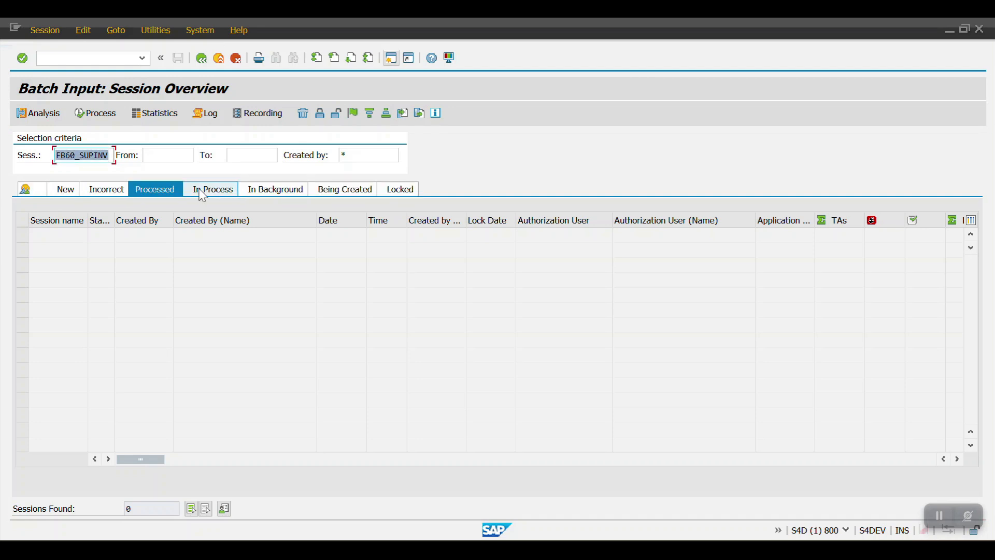
{"action": "left_click", "coordinate": [212, 191]}
{"action": "left_click", "coordinate": [292, 189]}
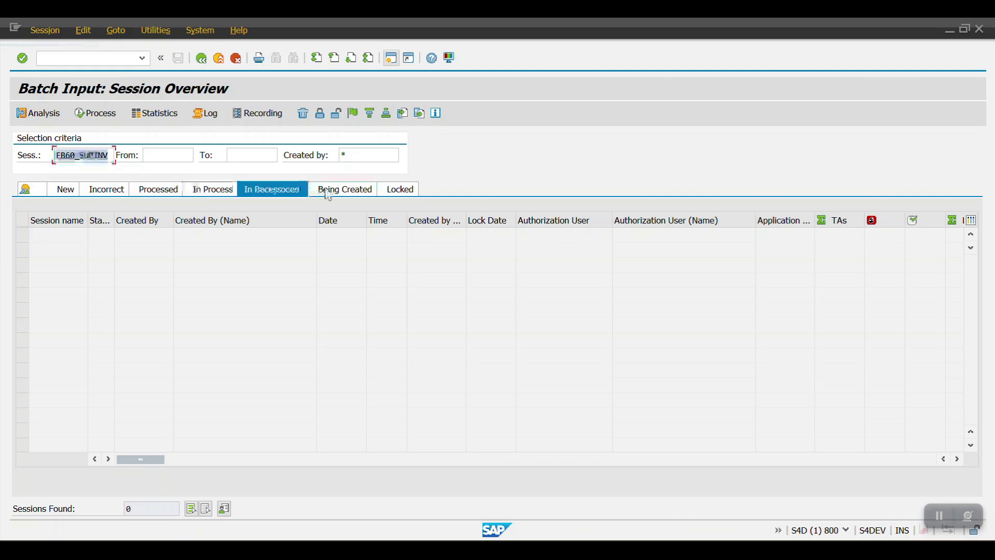
{"action": "left_click", "coordinate": [342, 192]}
{"action": "left_click", "coordinate": [397, 192]}
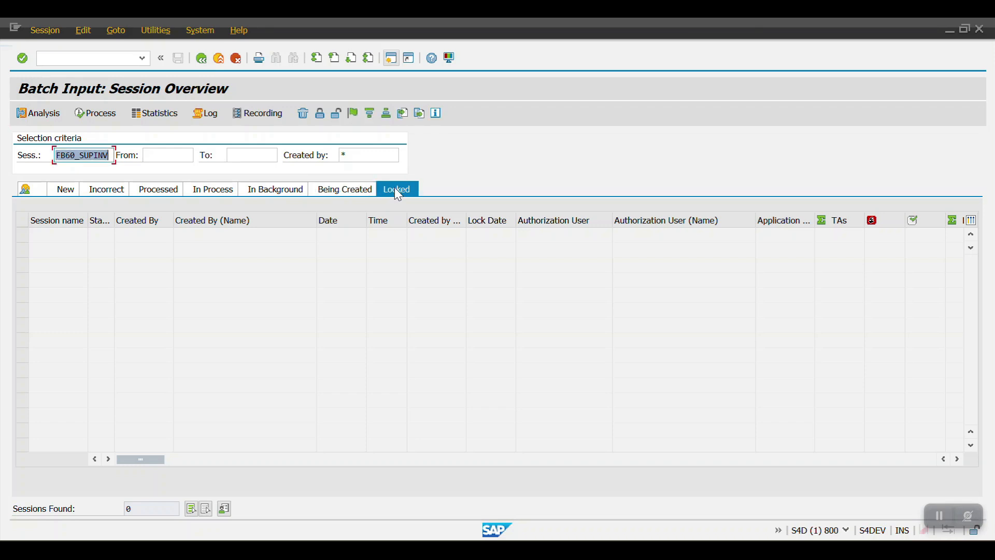
{"action": "left_click", "coordinate": [93, 114]}
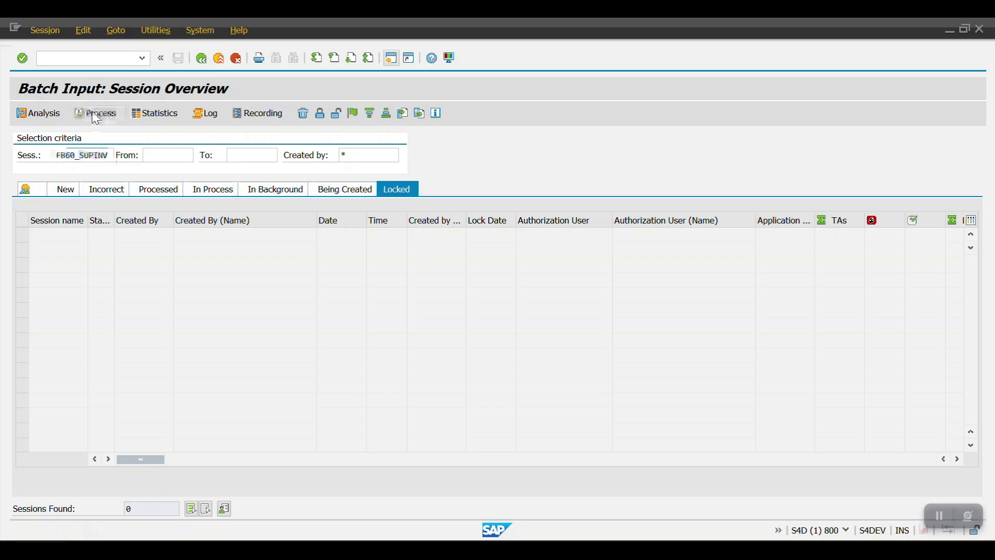
Step: Open the batch input log of session FB60_SUPINV from the log overview
{"action": "left_click", "coordinate": [206, 113]}
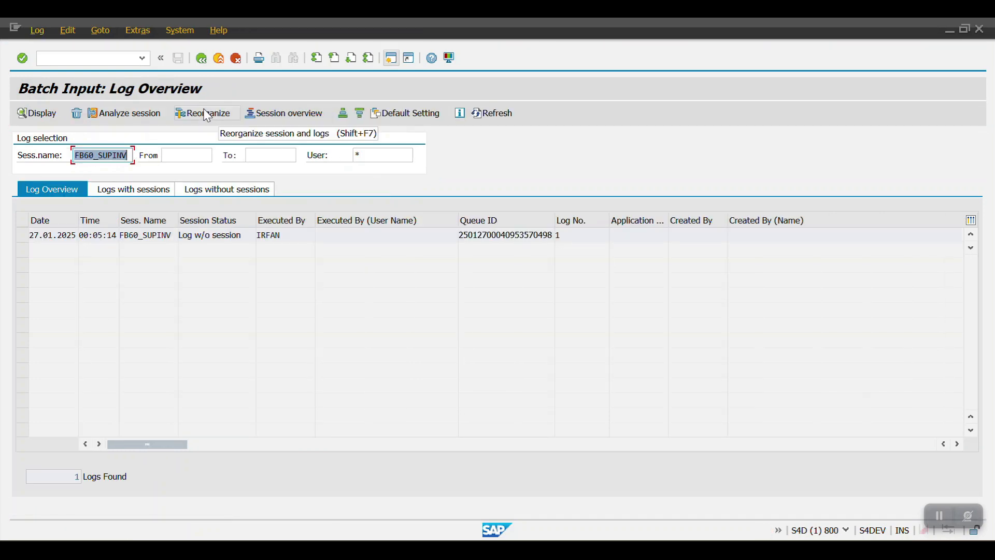
{"action": "left_click", "coordinate": [201, 59]}
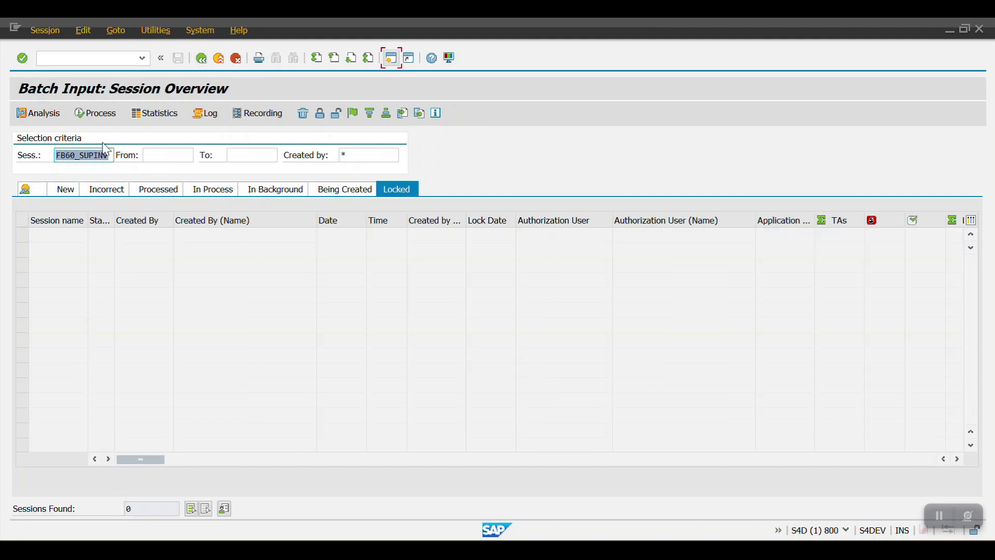
{"action": "left_click", "coordinate": [206, 114]}
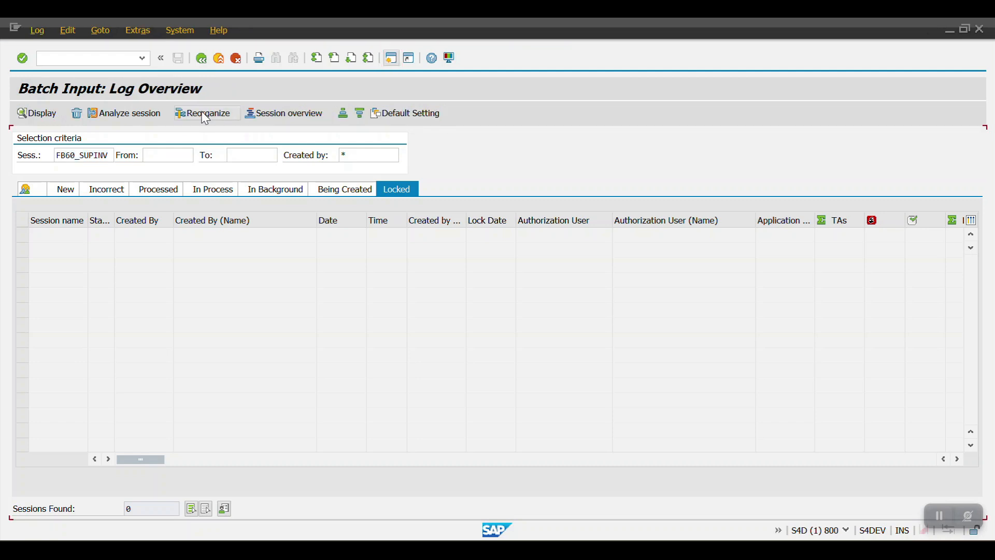
{"action": "left_click", "coordinate": [22, 237]}
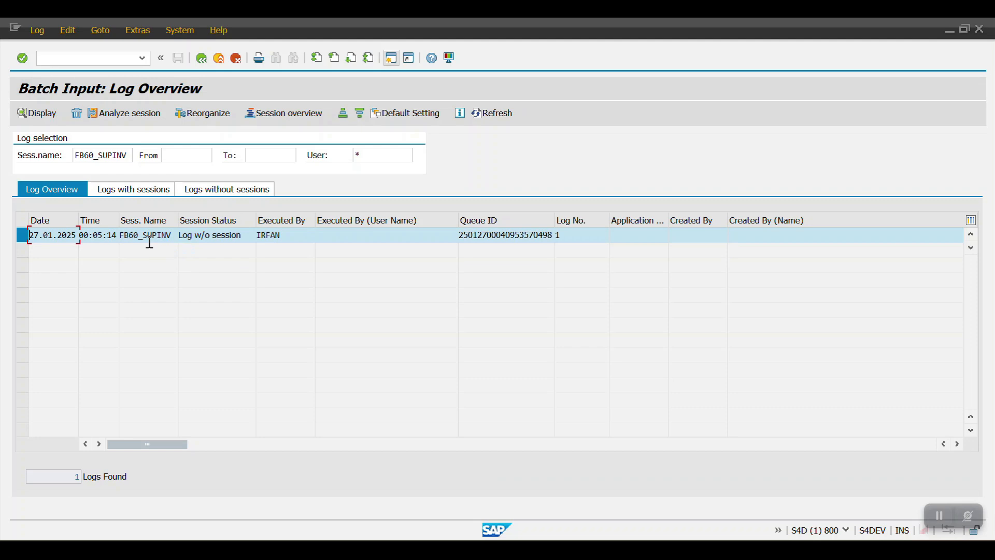
{"action": "double_click", "coordinate": [153, 235]}
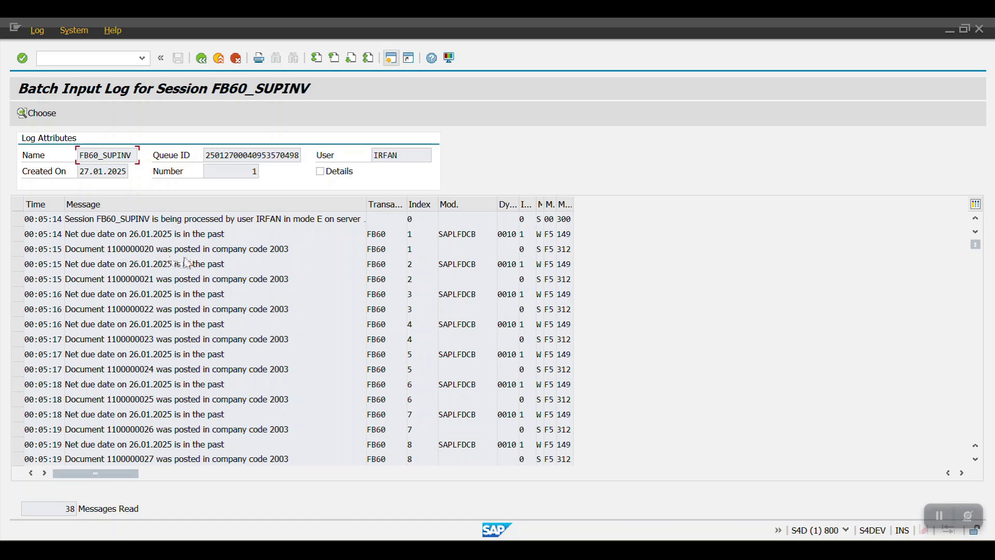
Step: Examine the log's document posting messages for the FB60 transactions in company code 2003
{"action": "left_click_drag", "start_coordinate": [293, 247], "coordinate": [61, 250]}
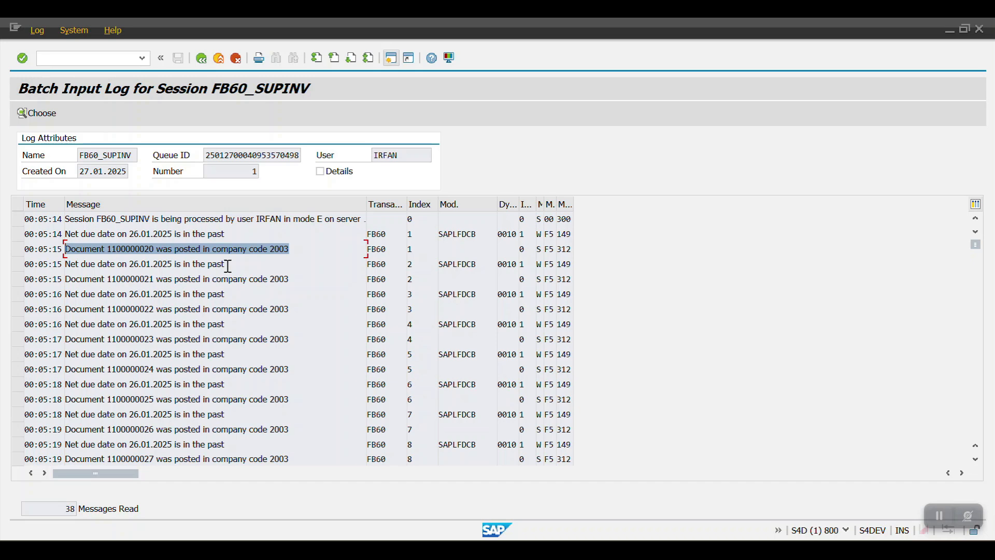
{"action": "left_click_drag", "start_coordinate": [300, 278], "coordinate": [28, 281]}
{"action": "left_click_drag", "start_coordinate": [298, 309], "coordinate": [38, 311]}
{"action": "scroll", "coordinate": [259, 344], "scroll_direction": "down", "scroll_amount": 3}
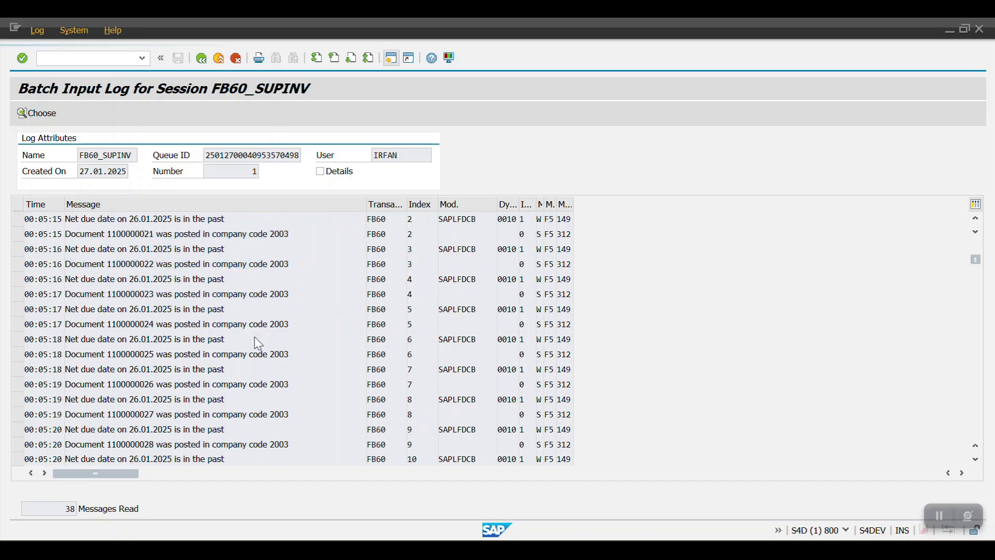
{"action": "scroll", "coordinate": [256, 337], "scroll_direction": "down", "scroll_amount": 2}
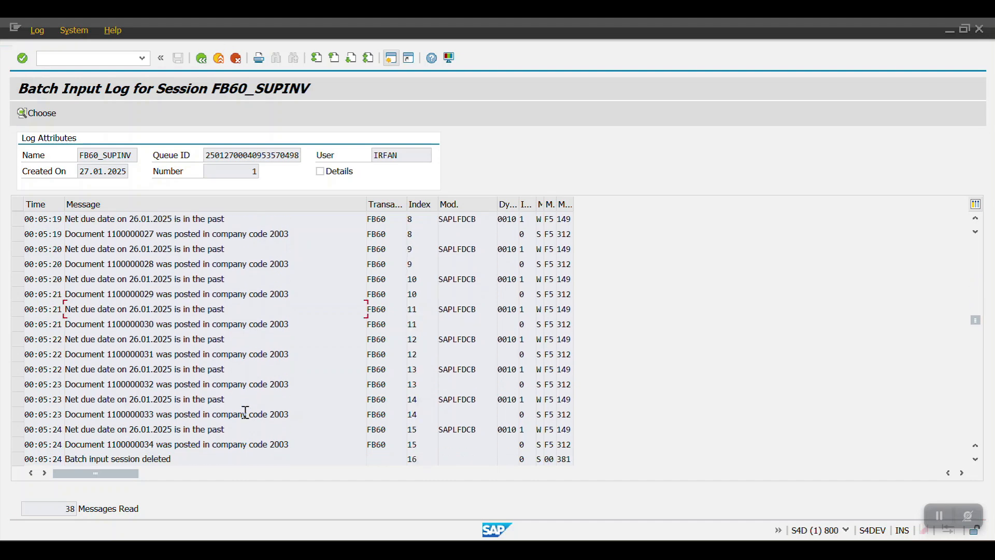
{"action": "scroll", "coordinate": [179, 422], "scroll_direction": "down", "scroll_amount": 2}
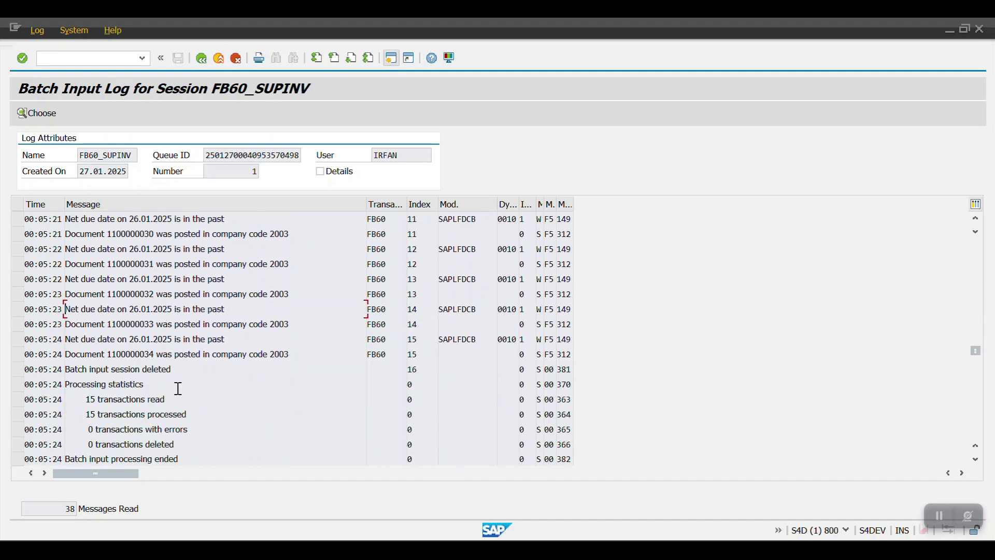
Step: Review the processing statistics and the closing message at the end of the FB60_SUPINV log
{"action": "left_click_drag", "start_coordinate": [154, 357], "coordinate": [101, 362]}
{"action": "scroll", "coordinate": [126, 392], "scroll_direction": "down", "scroll_amount": 1}
{"action": "scroll", "coordinate": [126, 392], "scroll_direction": "down", "scroll_amount": 2}
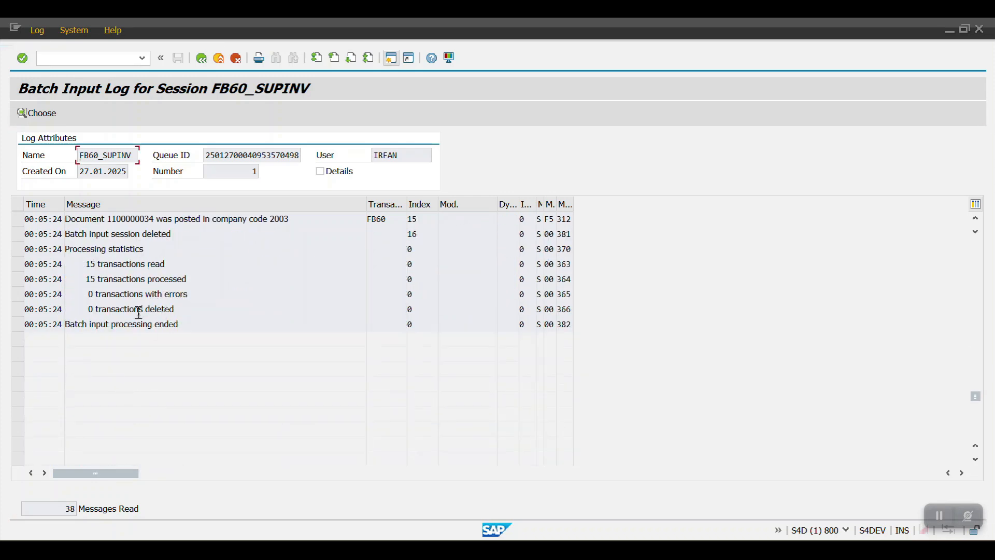
{"action": "left_click_drag", "start_coordinate": [166, 264], "coordinate": [95, 271]}
{"action": "left_click_drag", "start_coordinate": [208, 278], "coordinate": [63, 283]}
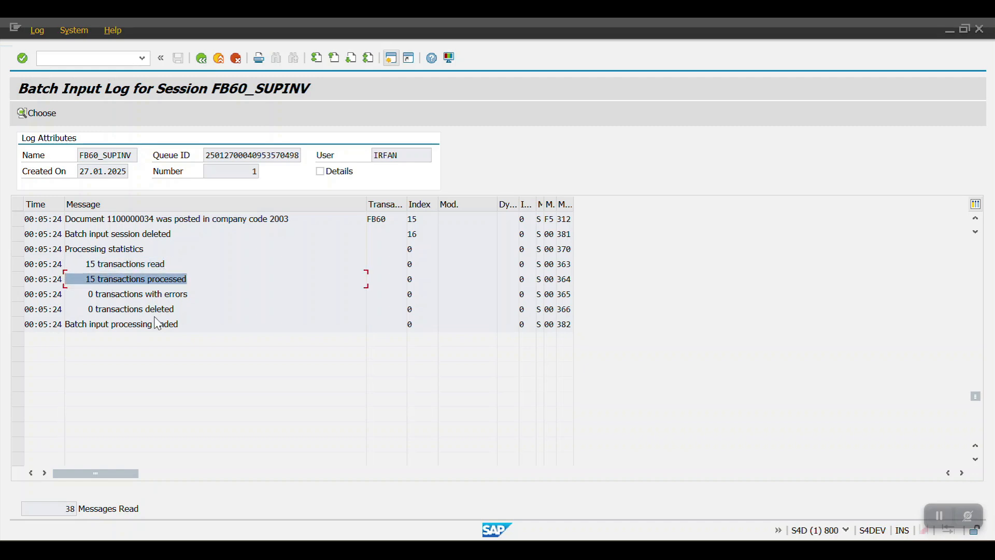
{"action": "left_click_drag", "start_coordinate": [191, 324], "coordinate": [49, 329]}
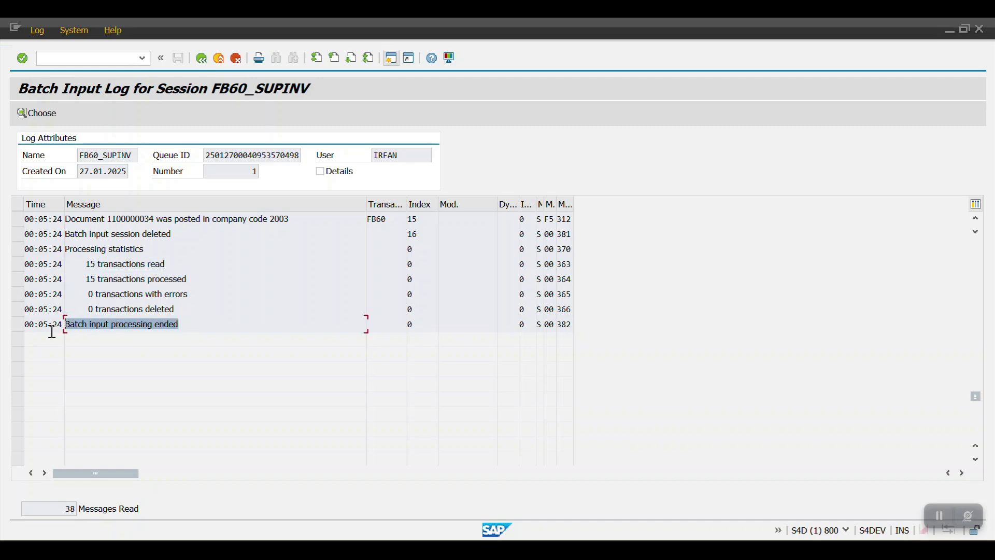
Step: Check the help explanation for the deleted-transactions message in the log's processing statistics
{"action": "left_click_drag", "start_coordinate": [189, 294], "coordinate": [67, 306]}
{"action": "left_click", "coordinate": [164, 316]}
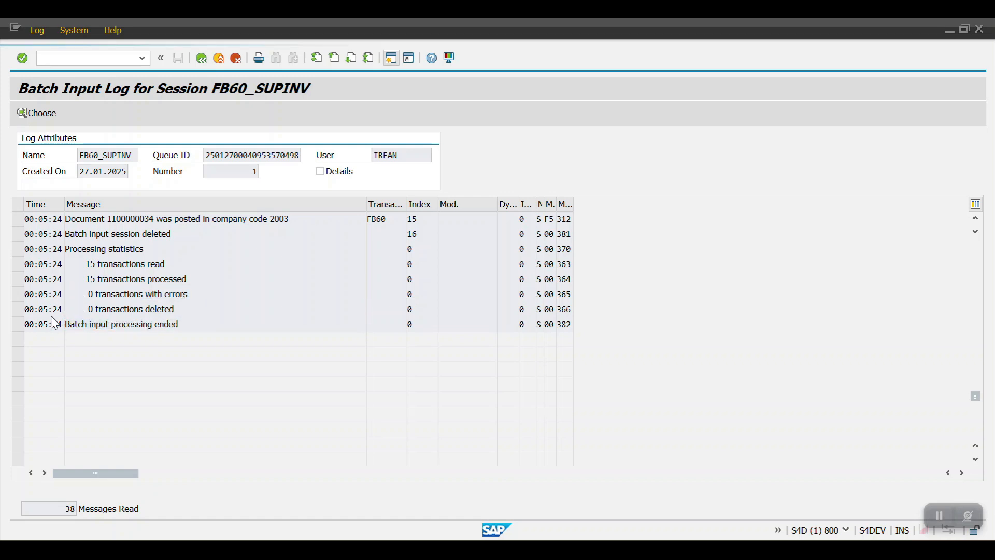
{"action": "key", "text": "F1"}
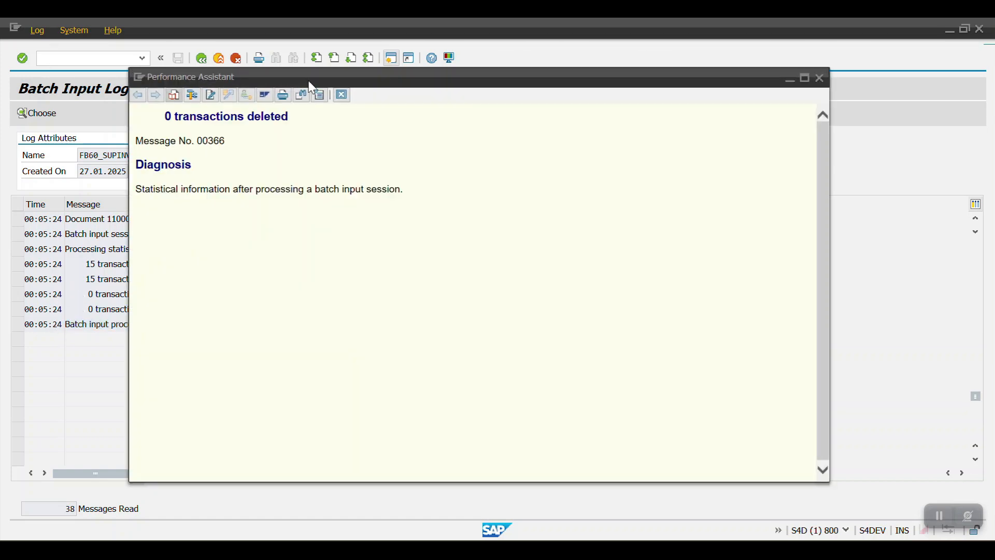
{"action": "left_click", "coordinate": [341, 95]}
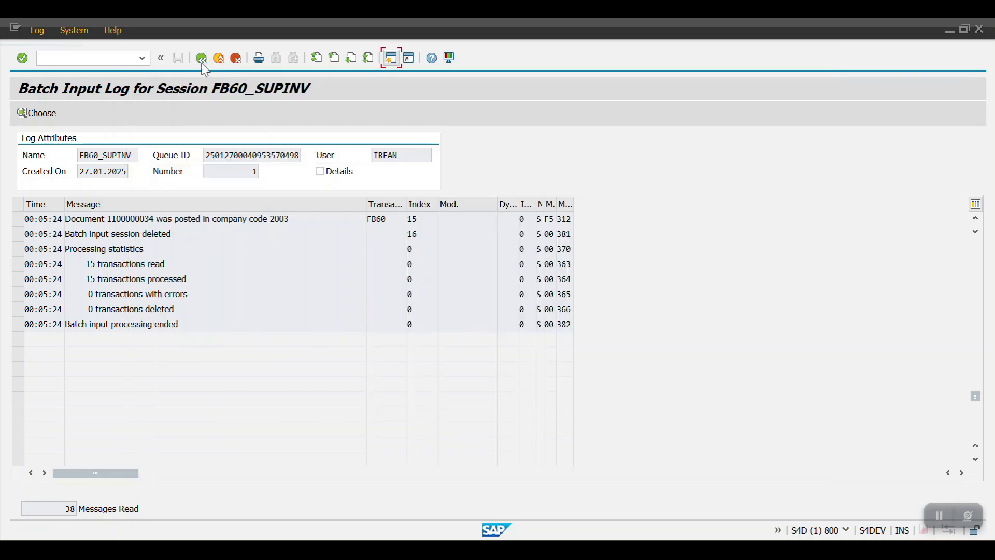
Step: Leave the FB60_SUPINV log and the log overview, returning to SAP Easy Access
{"action": "left_click", "coordinate": [201, 61]}
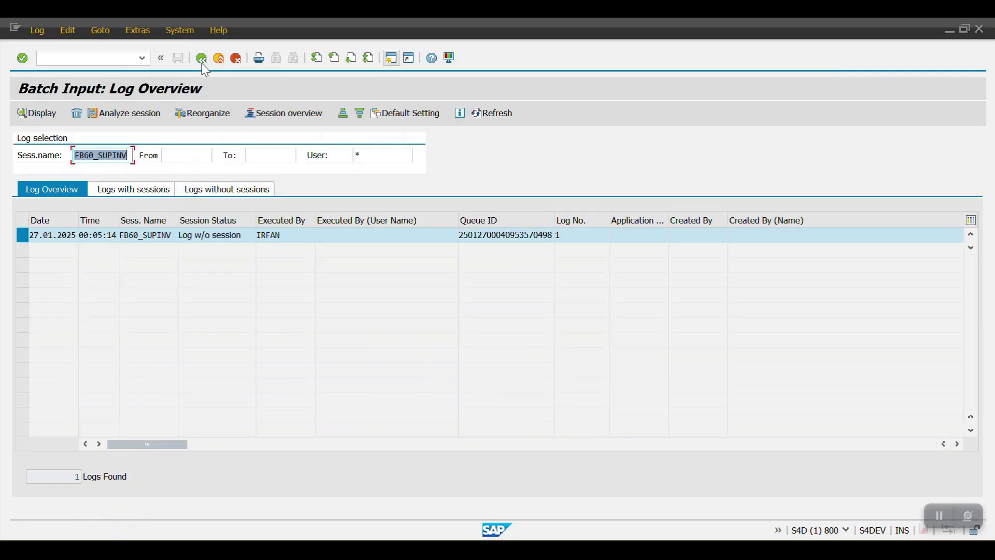
{"action": "left_click", "coordinate": [203, 66]}
{"action": "left_click", "coordinate": [203, 66]}
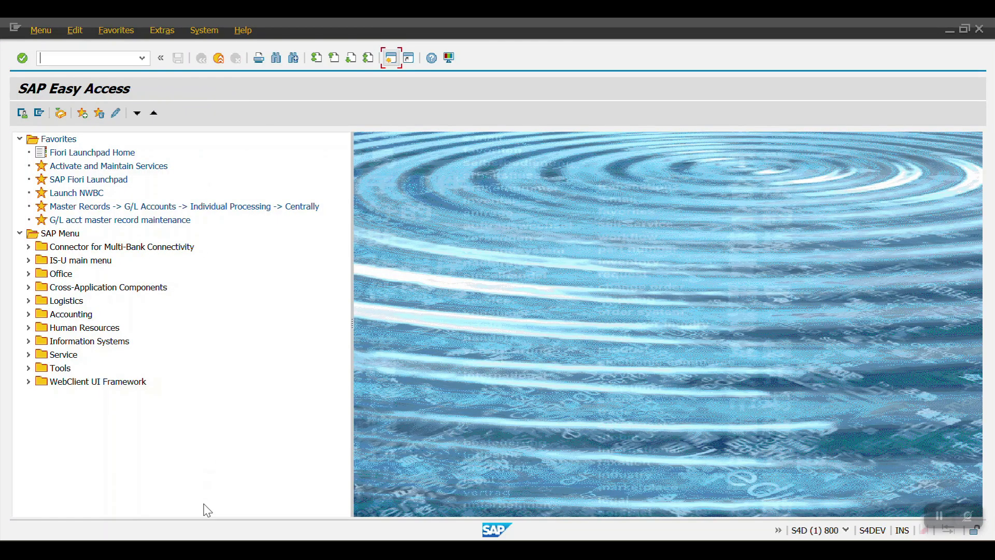
Step: Switch to the Vendor Line Item Display session and rerun the all-items report for supplier ABCD PVT LTD in company code 2003
{"action": "mouse_move", "coordinate": [207, 549]}
{"action": "left_click", "coordinate": [188, 483]}
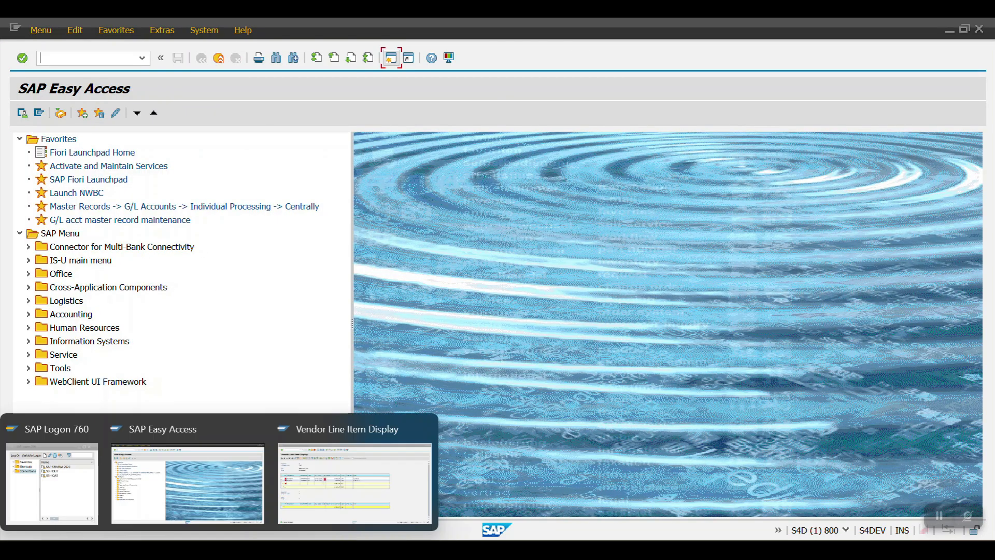
{"action": "left_click", "coordinate": [351, 469]}
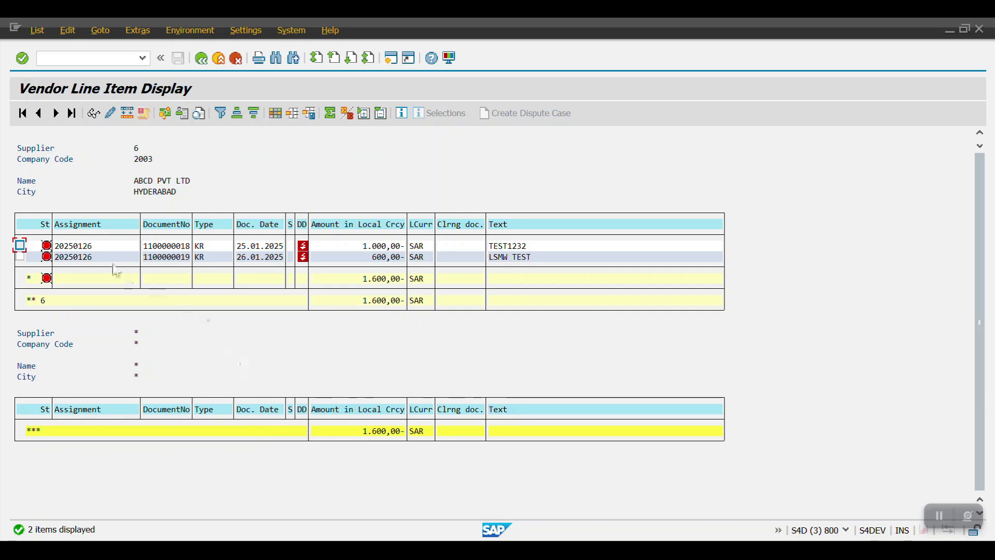
{"action": "left_click", "coordinate": [201, 59]}
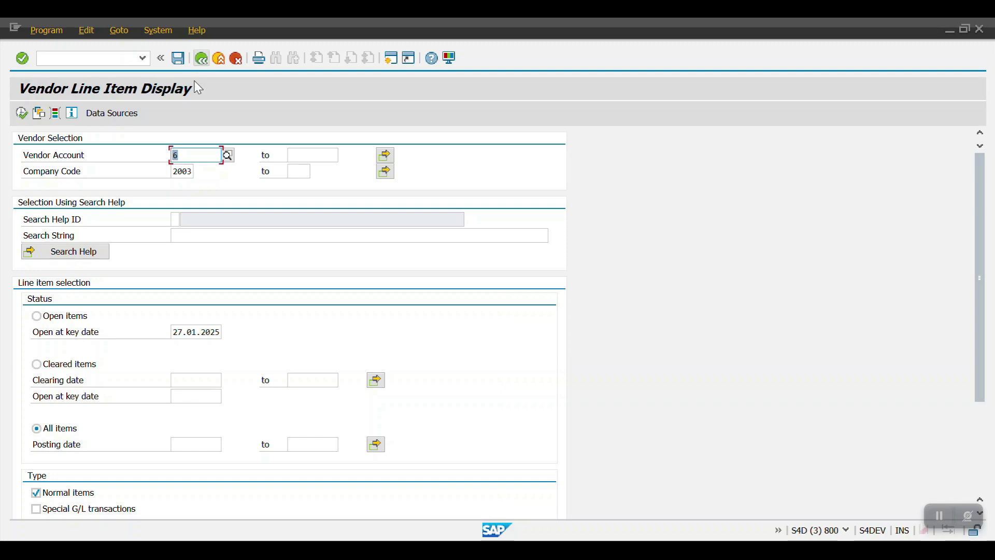
{"action": "left_click", "coordinate": [25, 116]}
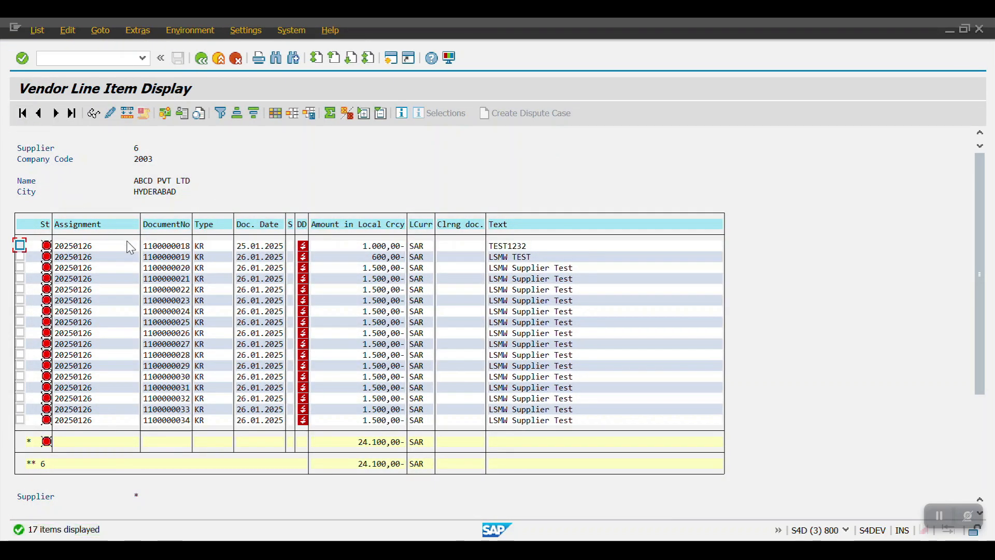
{"action": "left_click", "coordinate": [20, 267]}
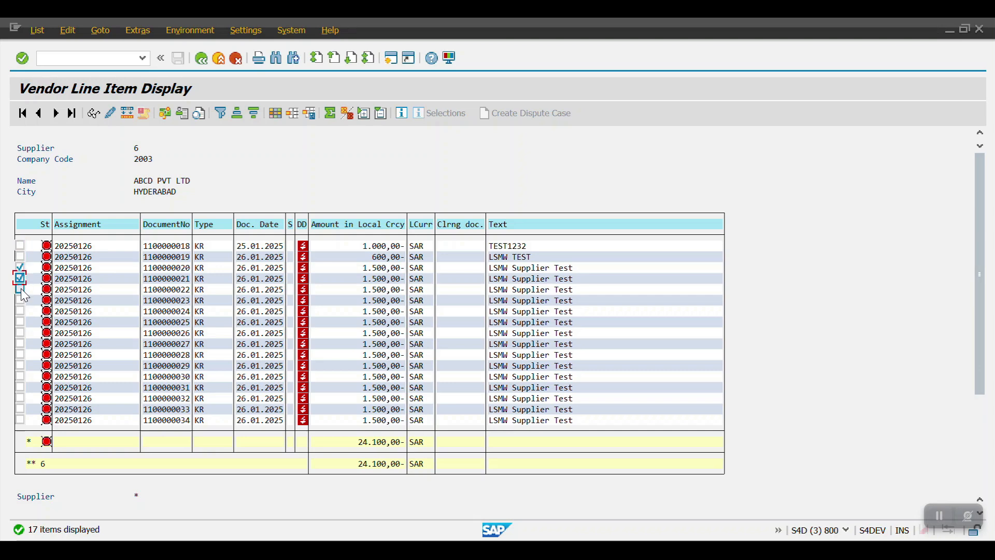
{"action": "left_click", "coordinate": [20, 300]}
{"action": "left_click", "coordinate": [20, 311]}
{"action": "left_click", "coordinate": [20, 322]}
{"action": "left_click", "coordinate": [20, 354]}
{"action": "left_click", "coordinate": [19, 366]}
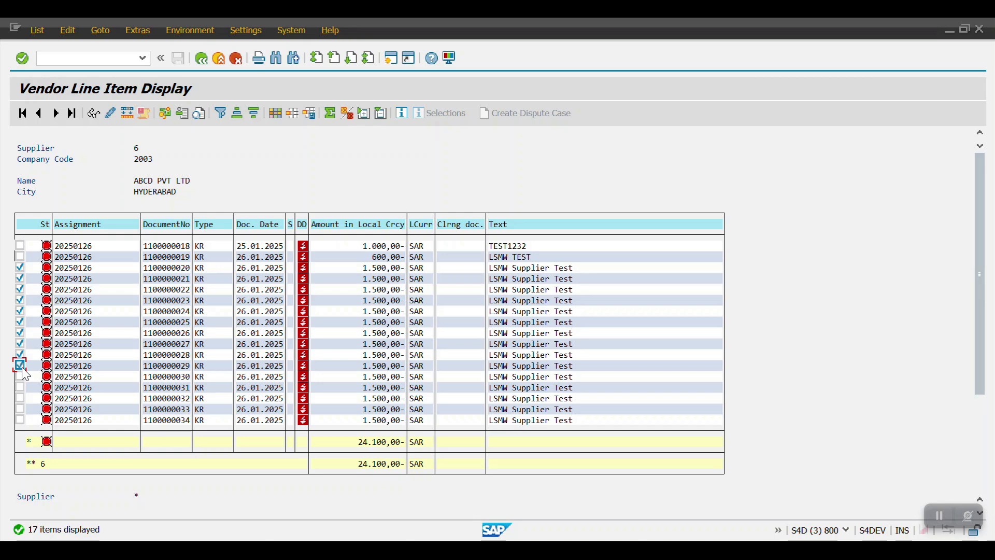
{"action": "left_click", "coordinate": [20, 376]}
{"action": "left_click", "coordinate": [20, 388]}
{"action": "left_click", "coordinate": [19, 398]}
{"action": "left_click", "coordinate": [20, 409]}
{"action": "left_click", "coordinate": [20, 420]}
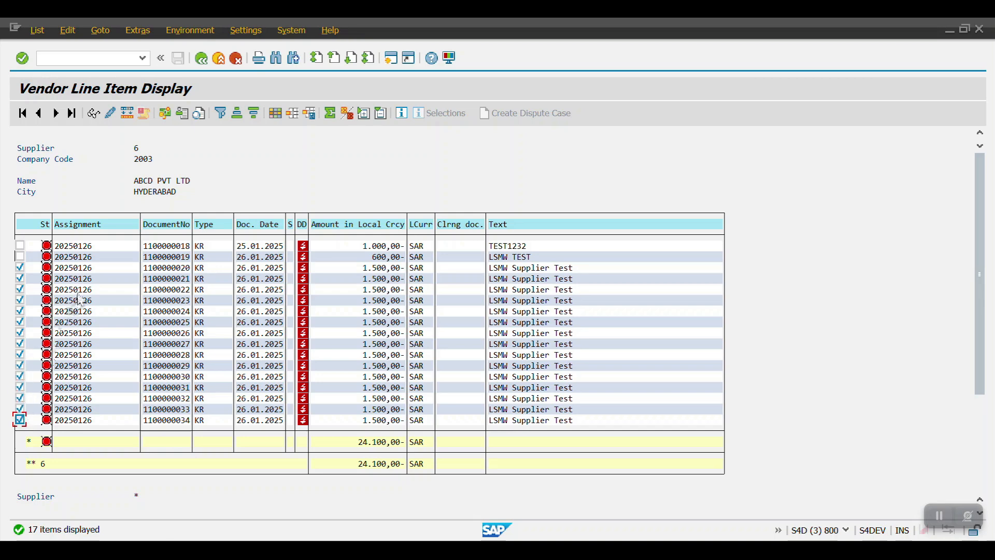